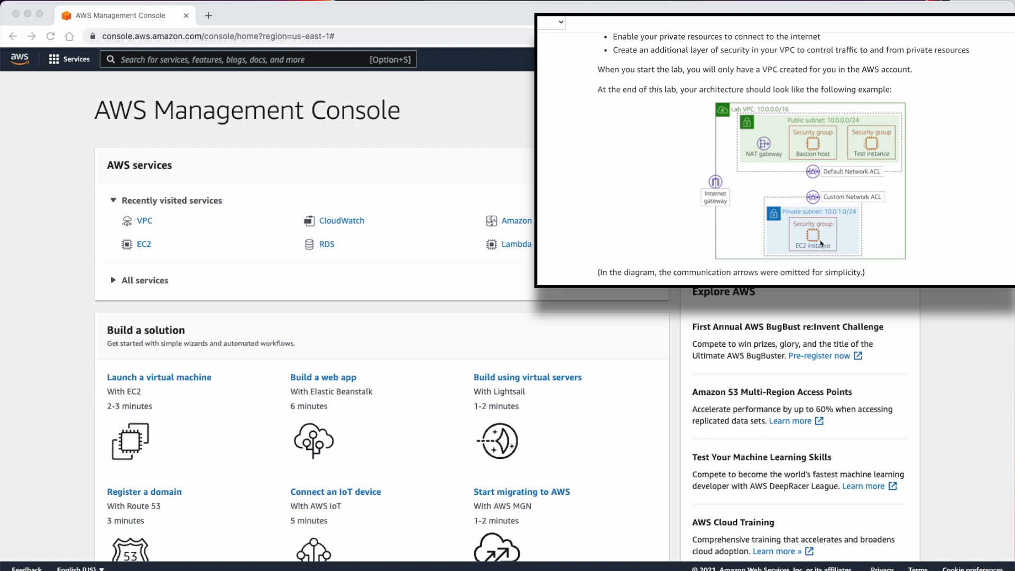
Read through the lab instructions to the requirements of Task 1: Creating a public subnet.
scroll(820, 243, "down", 10)
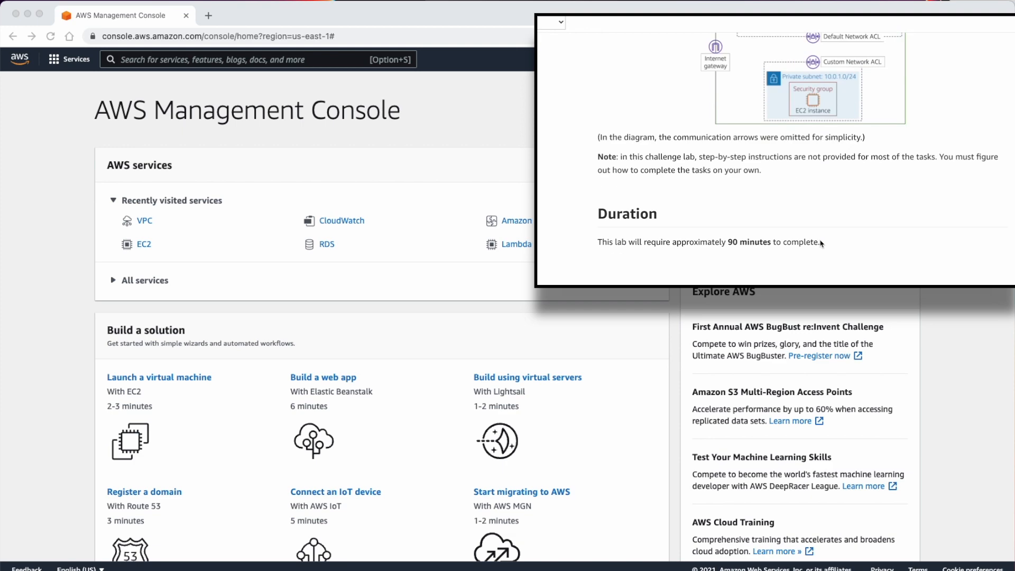
scroll(820, 240, "down", 5)
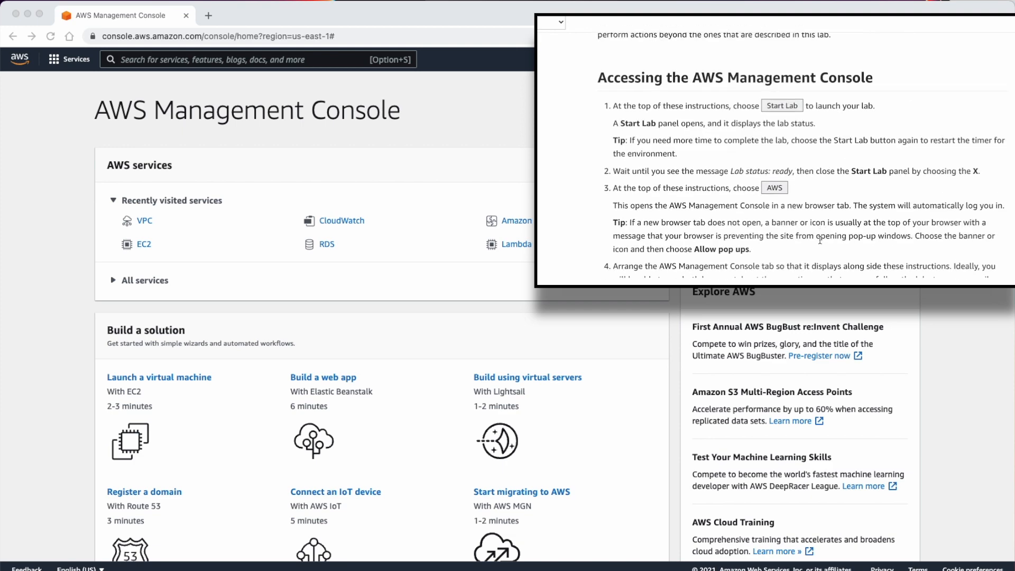
scroll(845, 61, "down", 8)
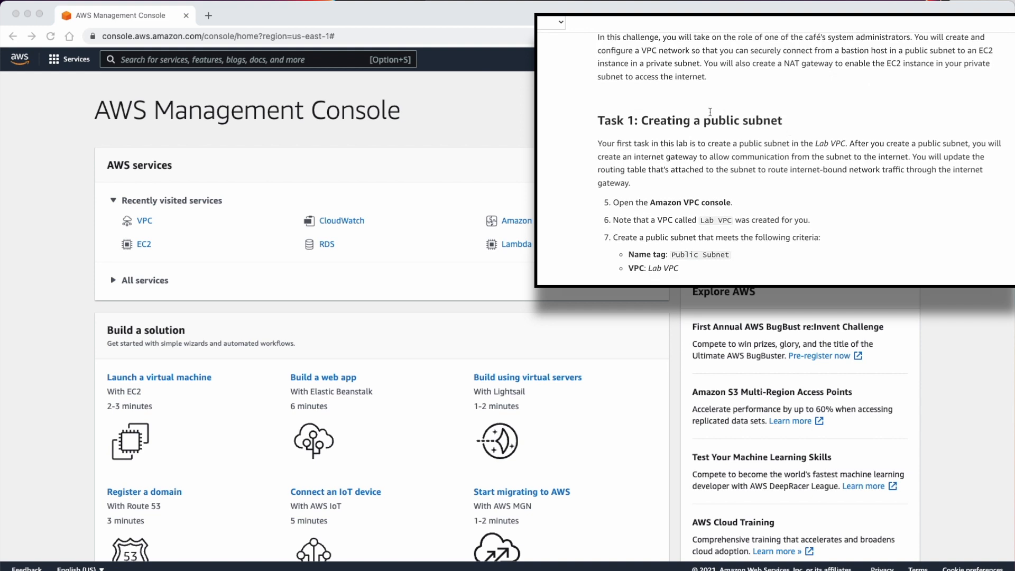
scroll(710, 112, "up", 2)
triple_click(687, 156)
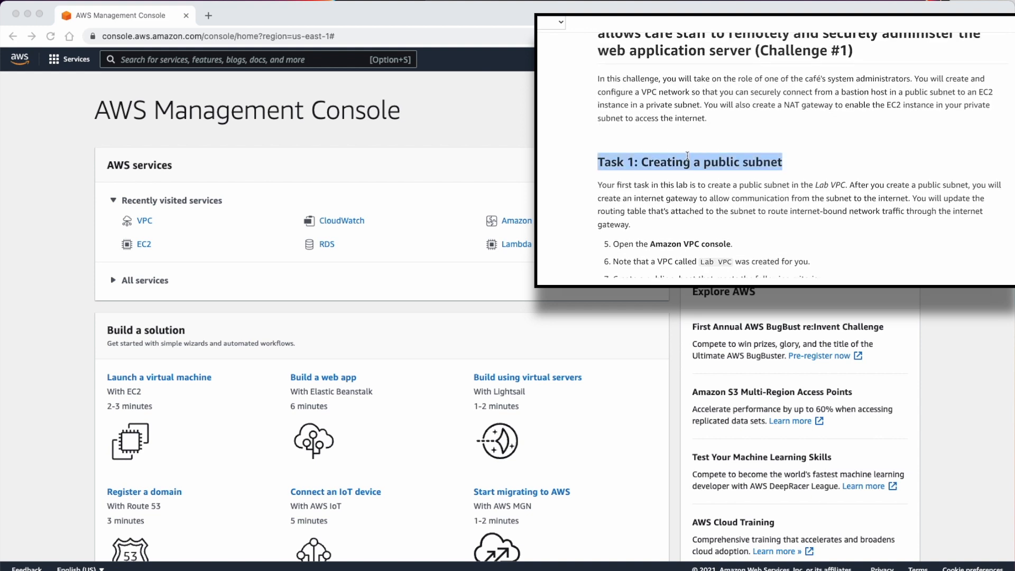
scroll(632, 137, "down", 3)
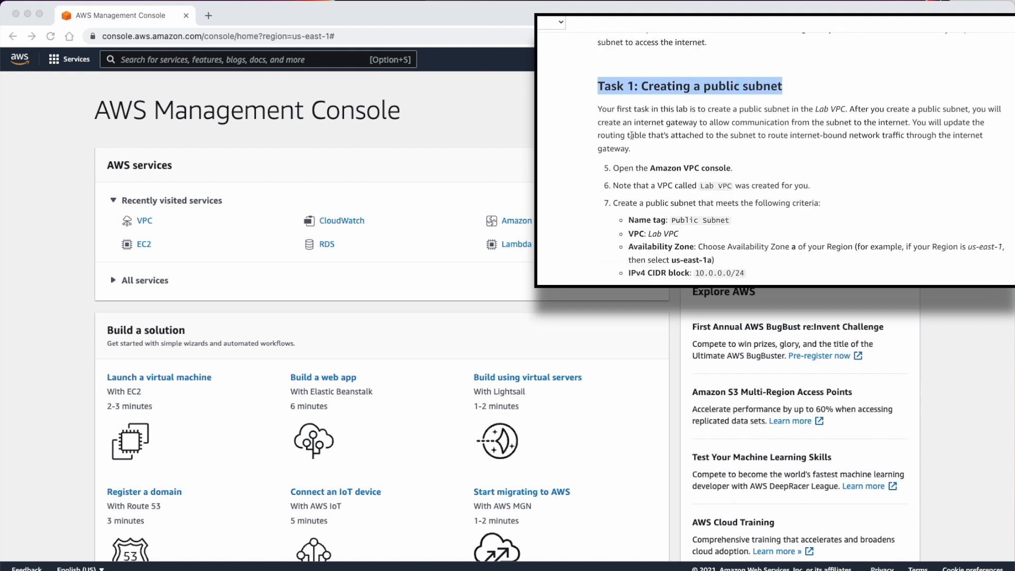
Open the Amazon VPC console and view the details of Lab VPC in the list of VPCs.
left_click(215, 211)
left_click(141, 221)
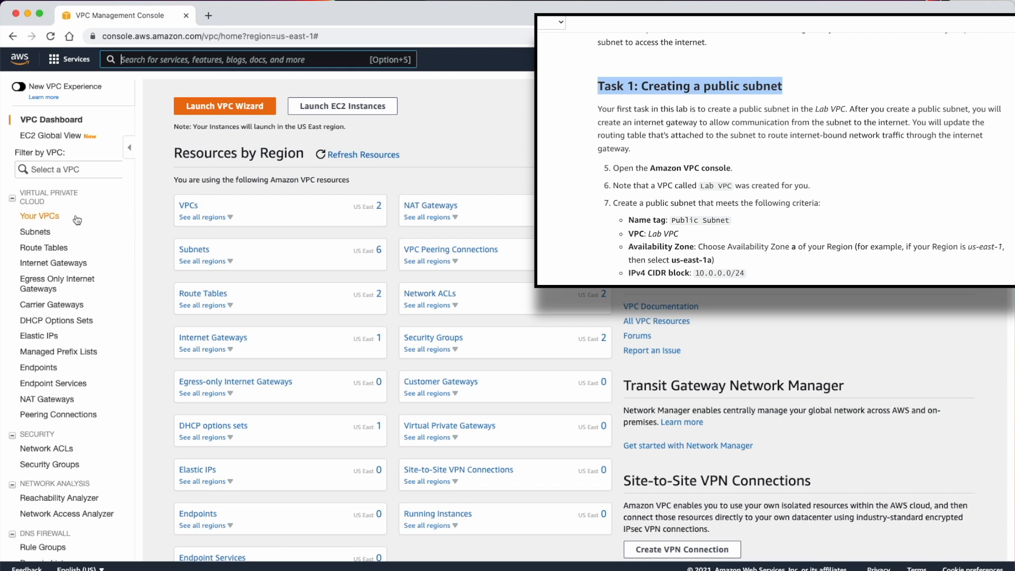
left_click(190, 205)
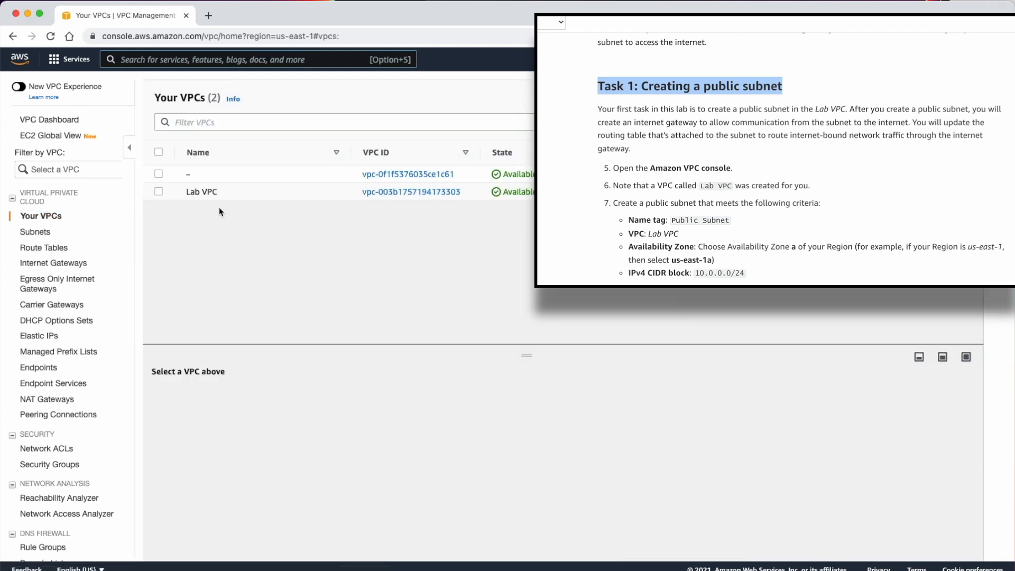
left_click(158, 192)
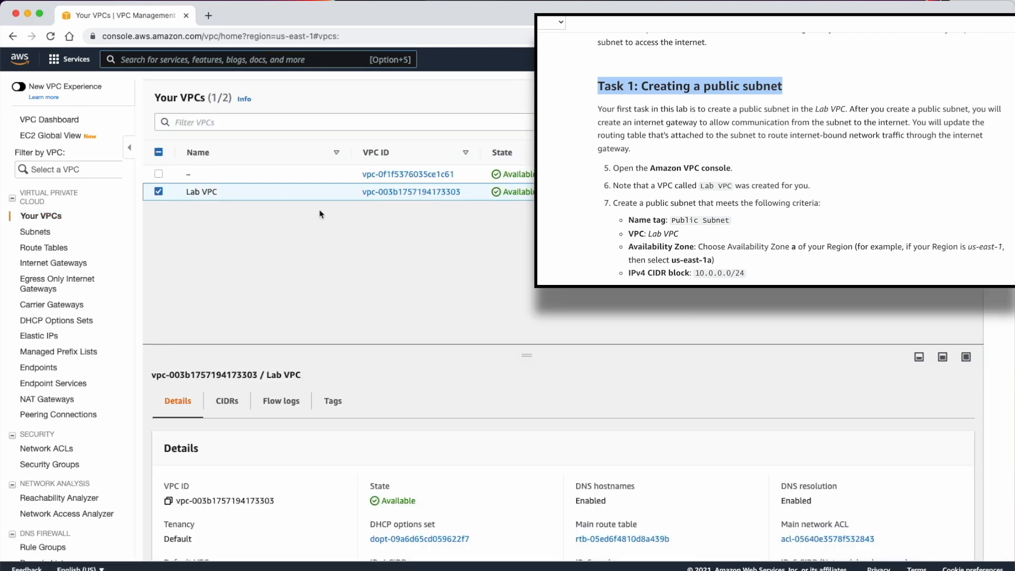
Start creating a new subnet and assign it to Lab VPC.
left_click(32, 235)
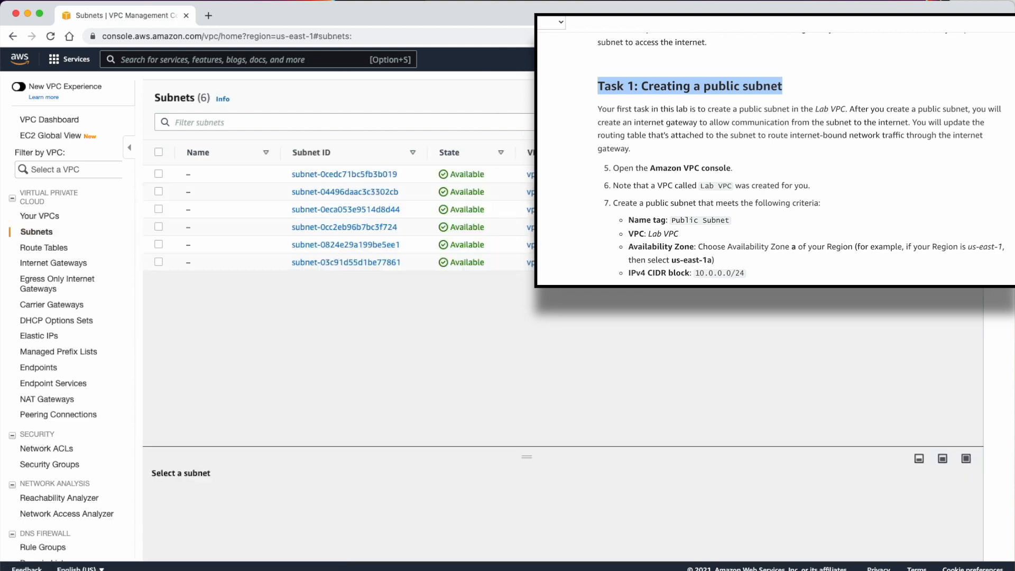
left_click(931, 99)
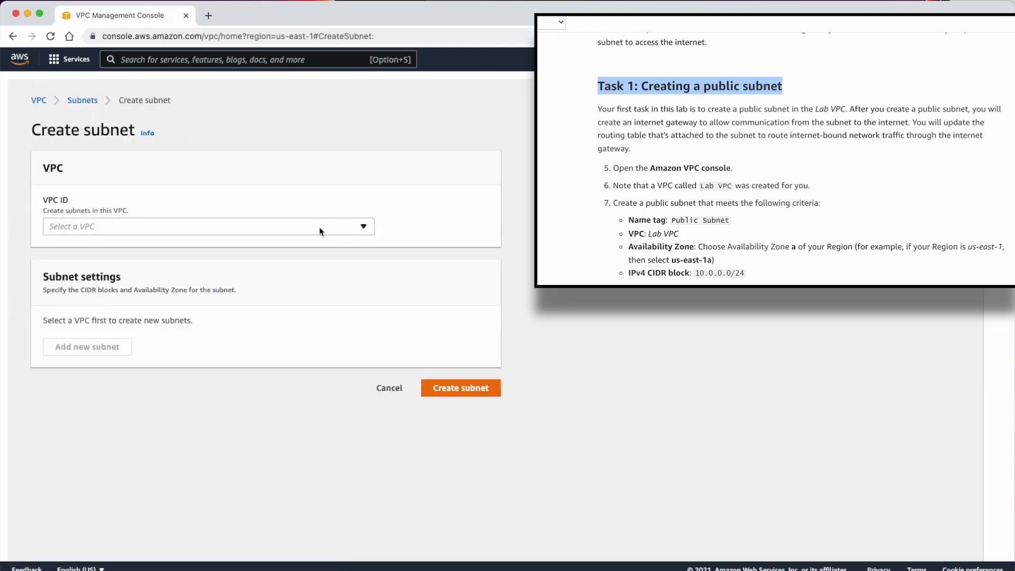
left_click(320, 232)
left_click(277, 294)
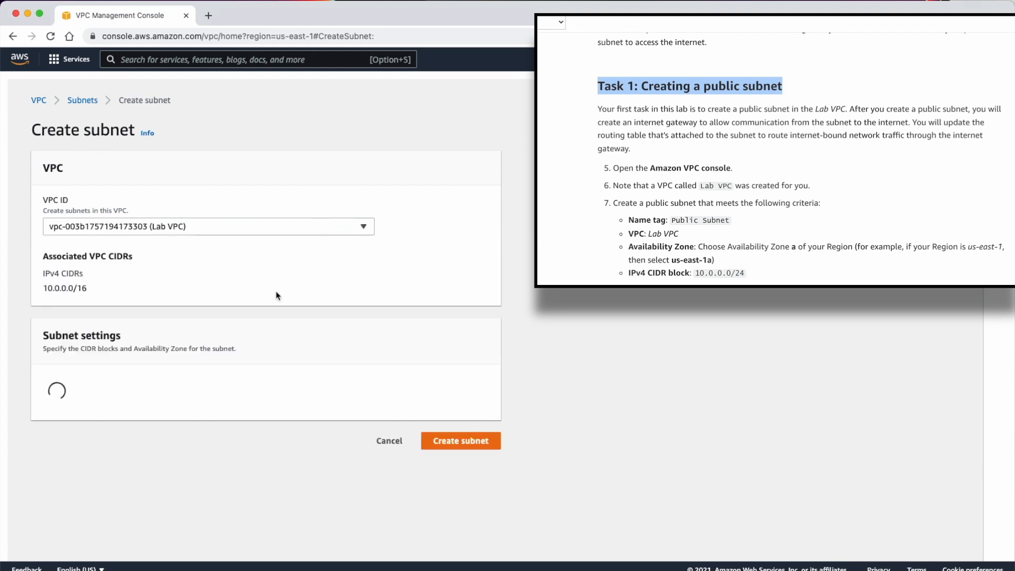
Name the new subnet Public Subnet and place it in Availability Zone us-east-1a.
left_click(174, 428)
type("Publikc")
key("BackSpace")
key("BackSpace")
key("BackSpace")
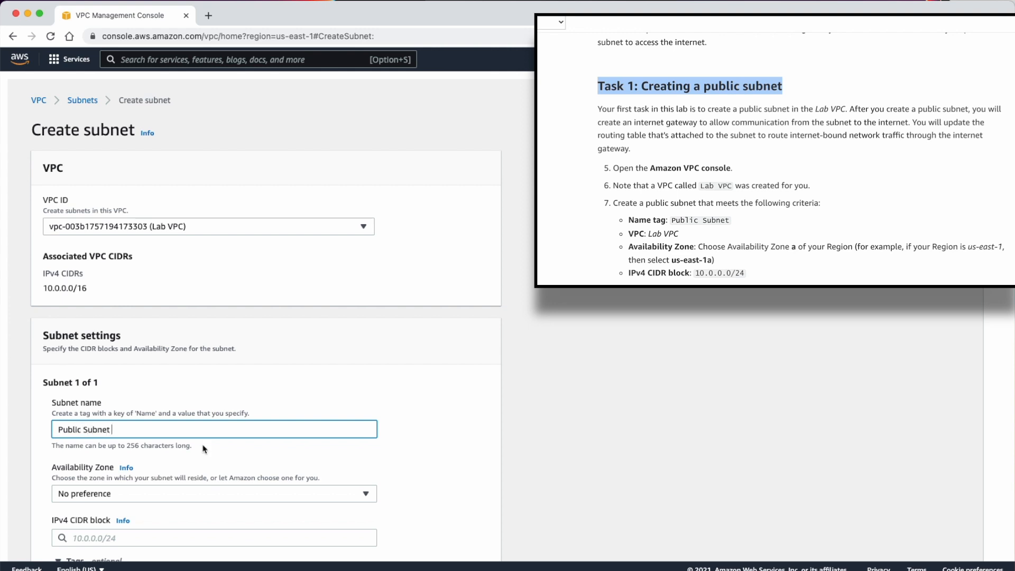
left_click(235, 494)
left_click(204, 341)
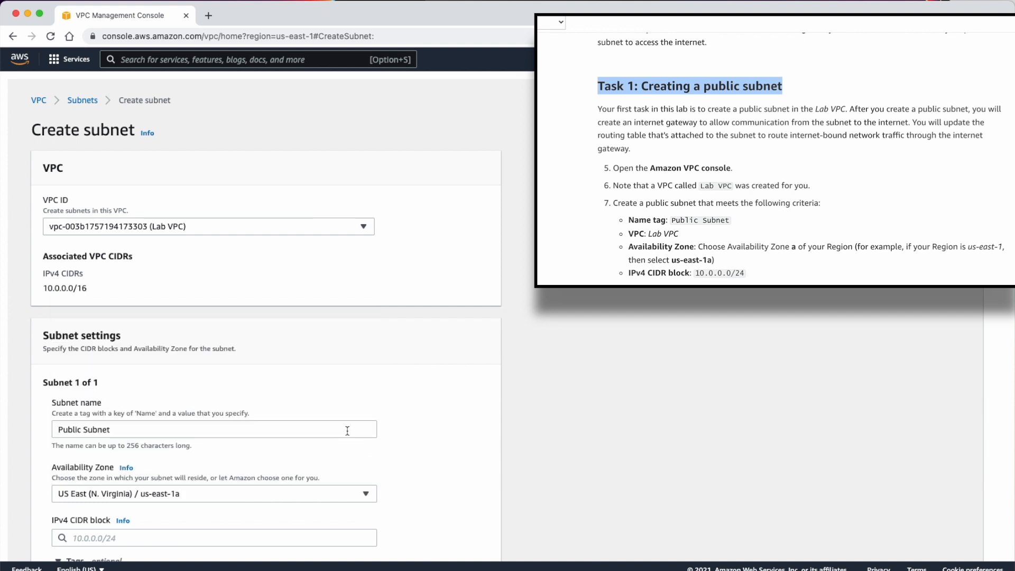
Set the subnet's IPv4 CIDR block to 10.0.0.0/24 and create the subnet.
scroll(347, 431, "down", 3)
left_click(170, 410)
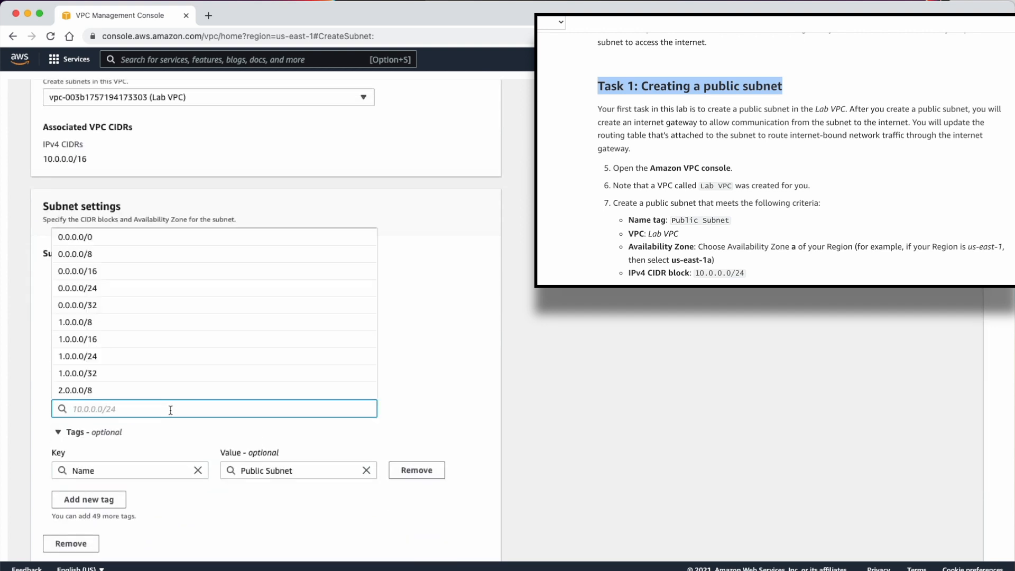
type("10.0.")
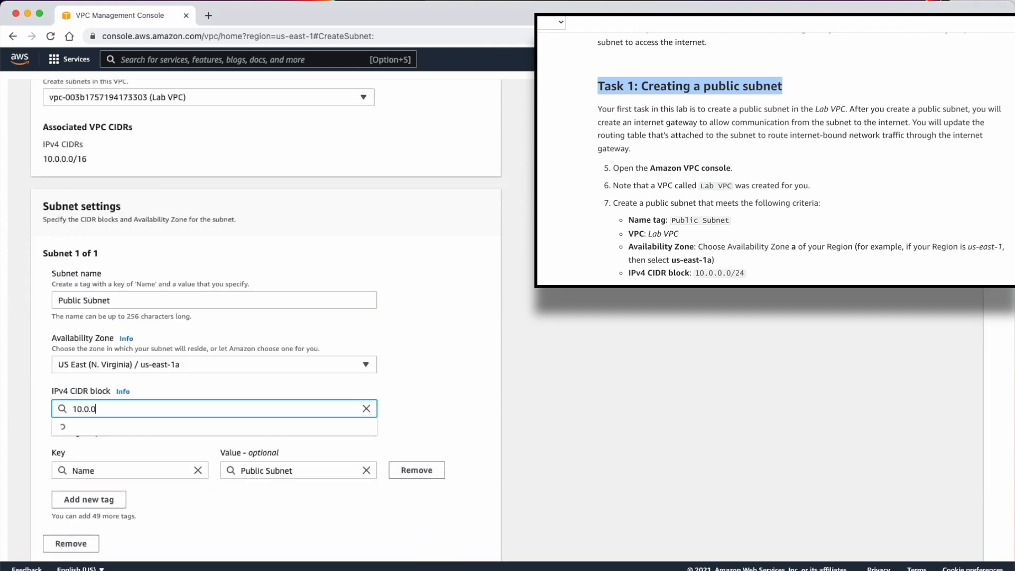
type("0.0/24")
left_click(402, 385)
scroll(264, 403, "down", 3)
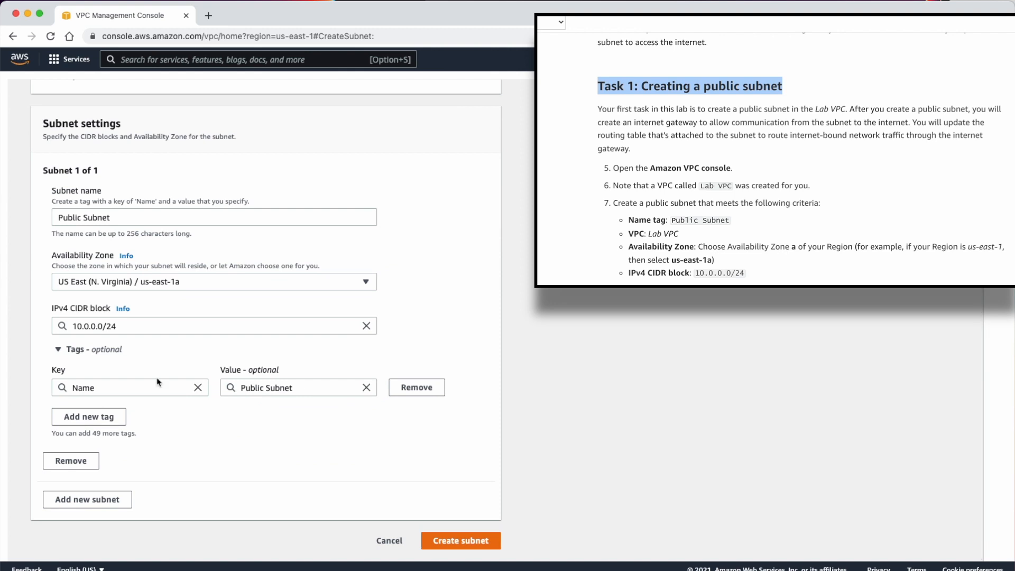
left_click(470, 545)
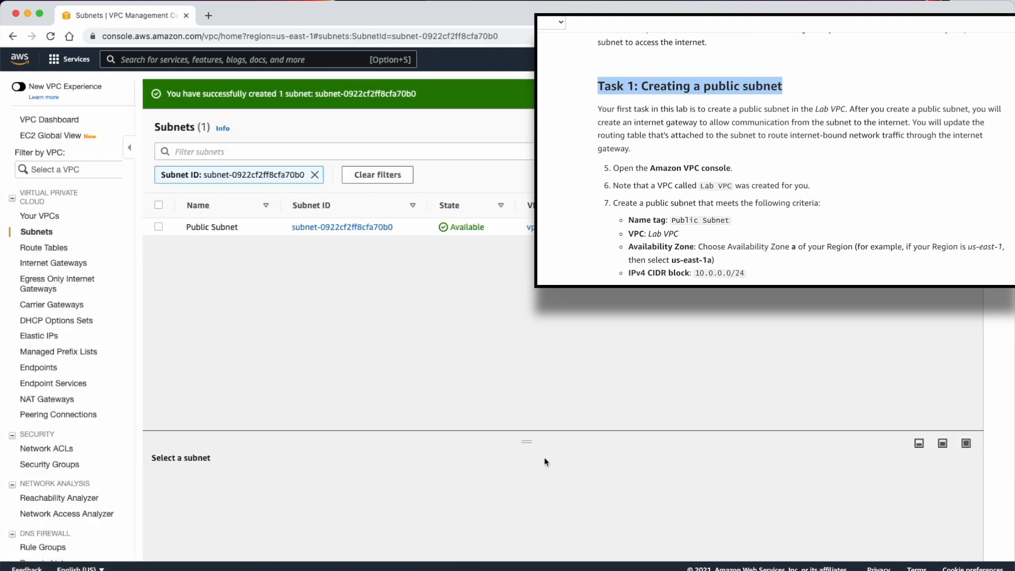
Check the next lab task and create an internet gateway with the name tag LAB IGW.
scroll(595, 197, "down", 10)
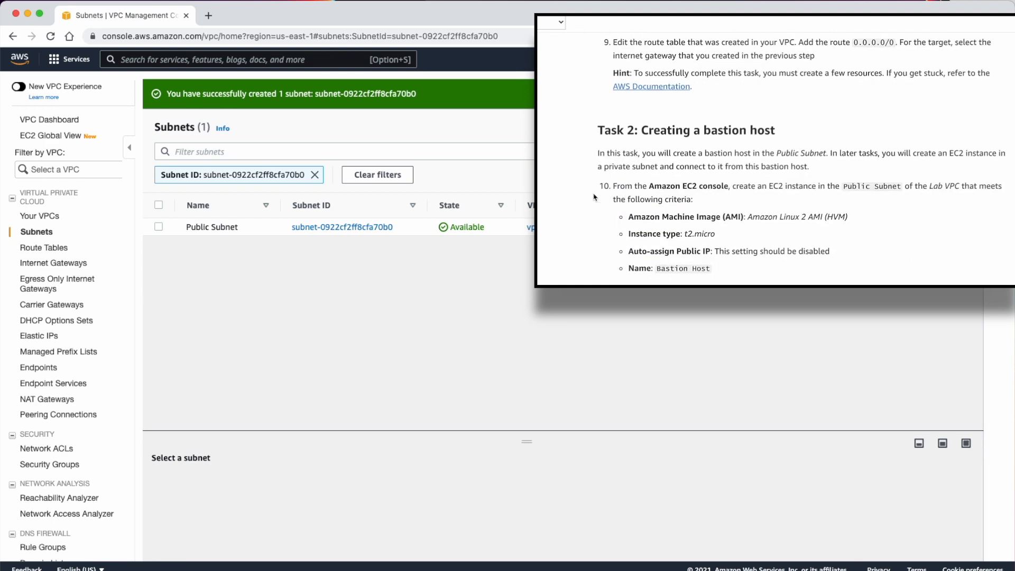
scroll(630, 149, "down", 2)
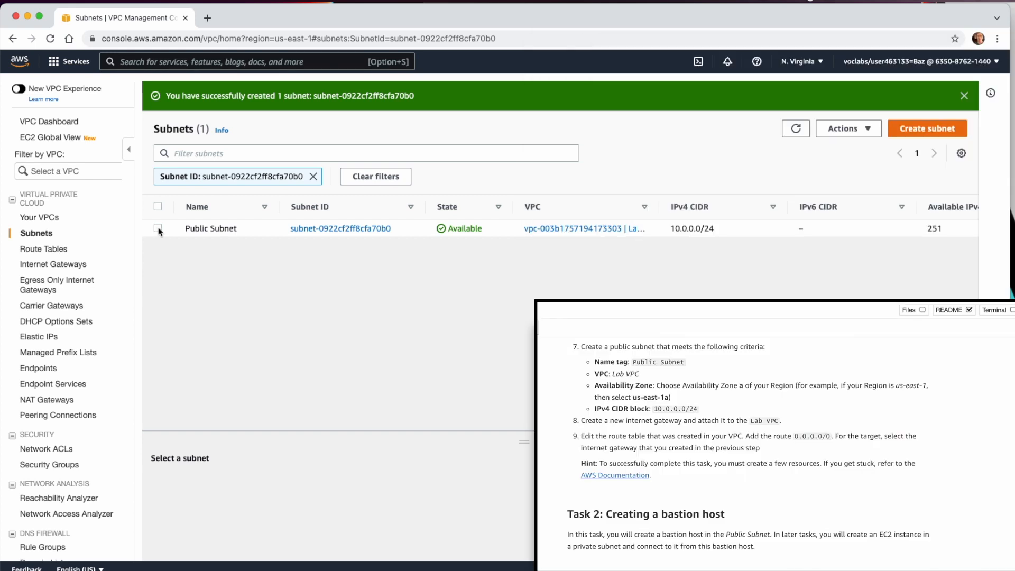
left_click(49, 267)
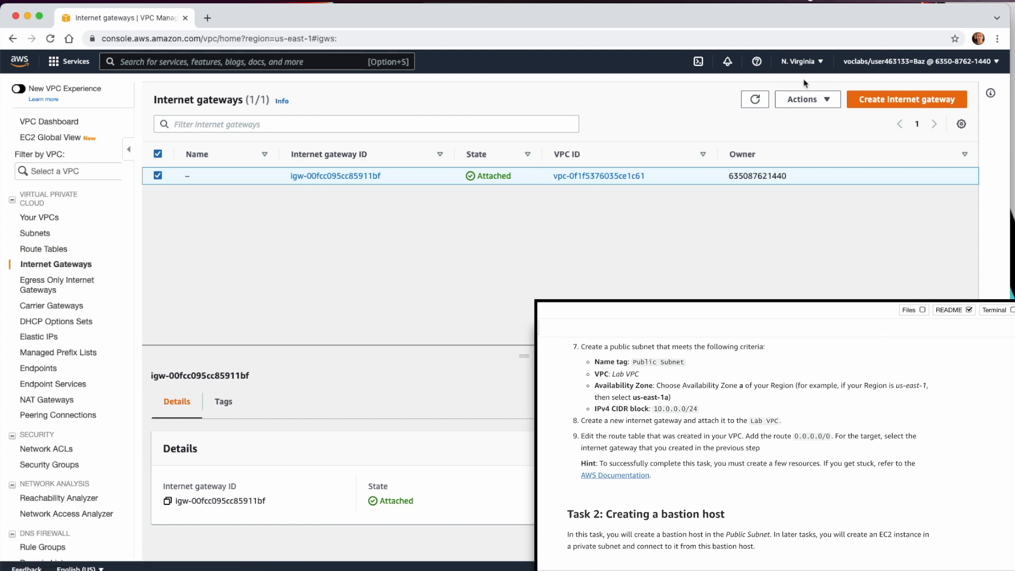
left_click(897, 104)
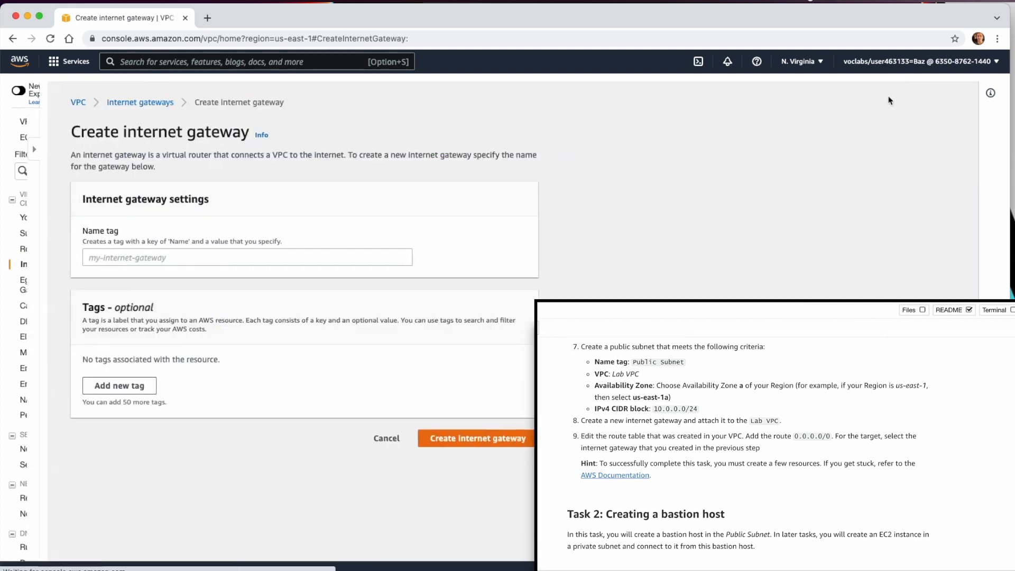
left_click(209, 259)
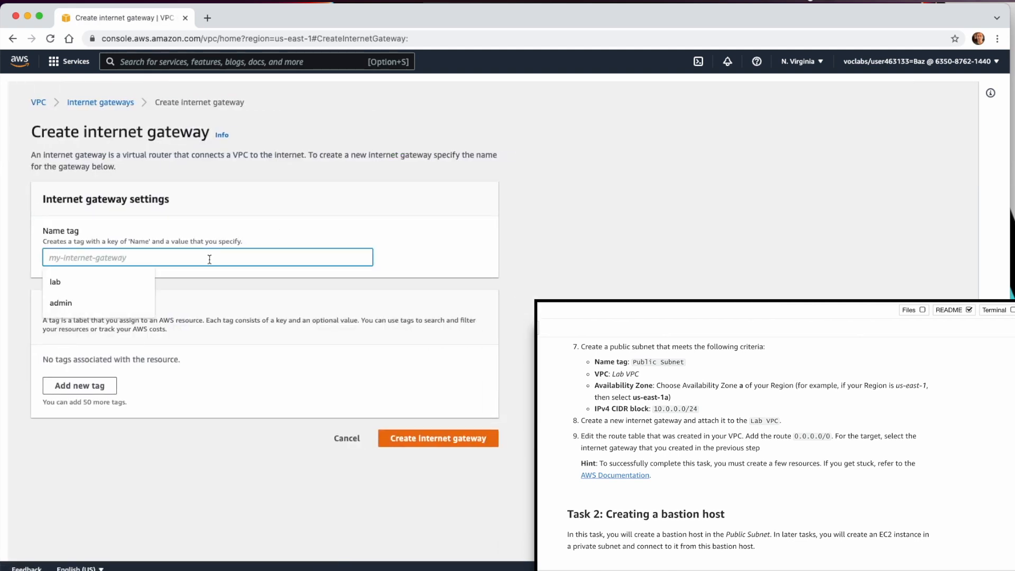
type("LAB IGW")
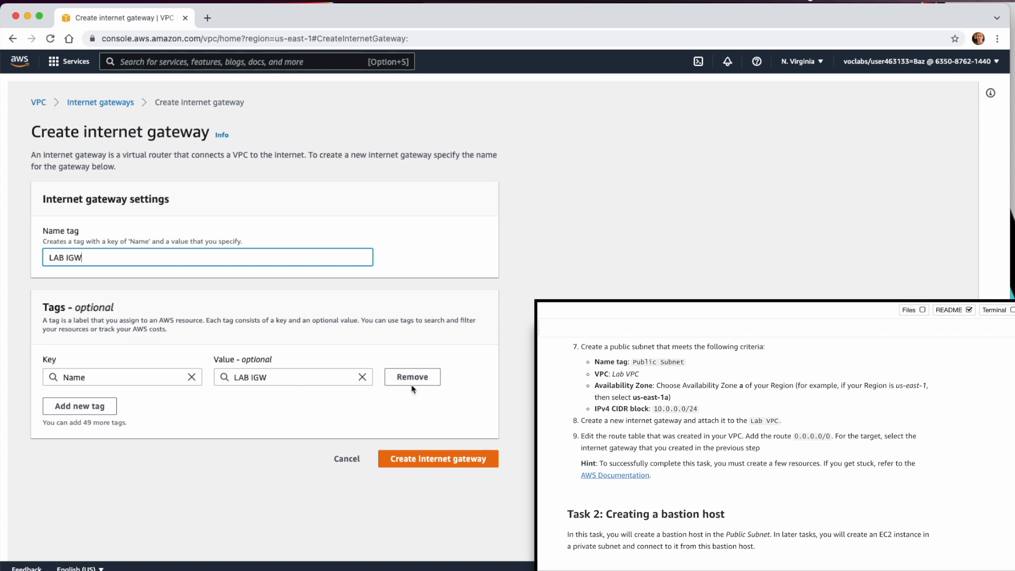
left_click(438, 458)
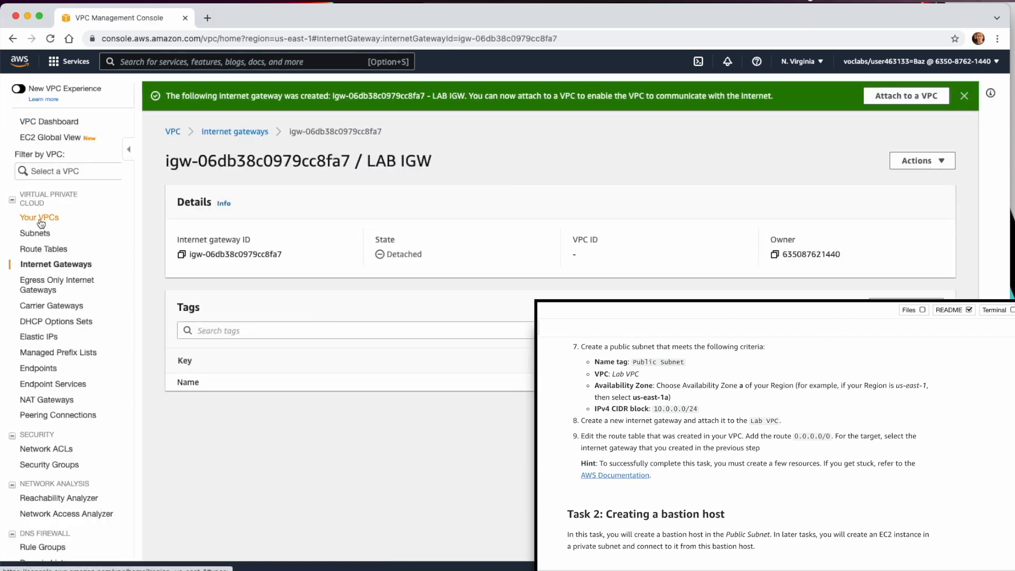
Attach the LAB IGW internet gateway to Lab VPC.
left_click(233, 132)
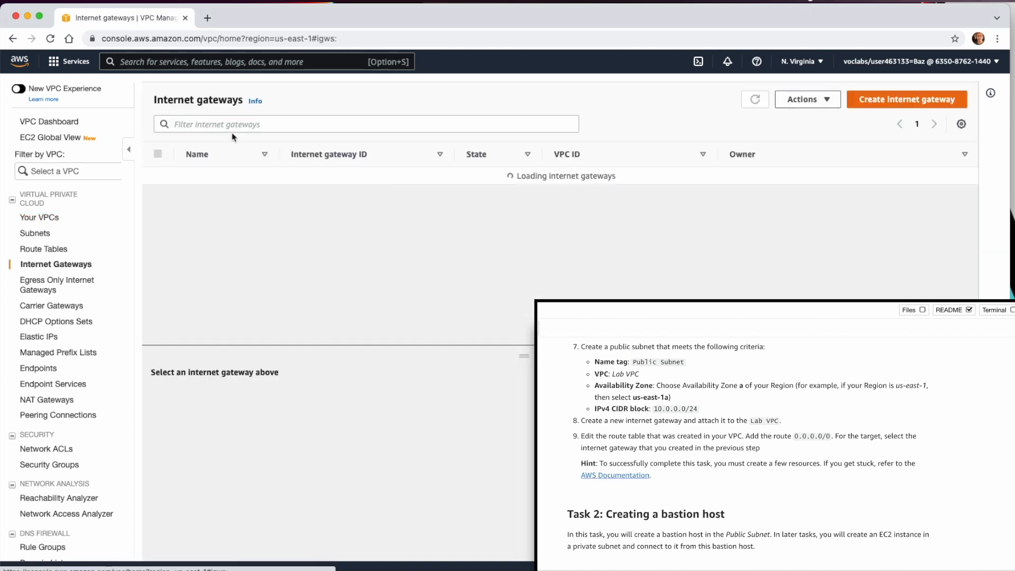
left_click(156, 194)
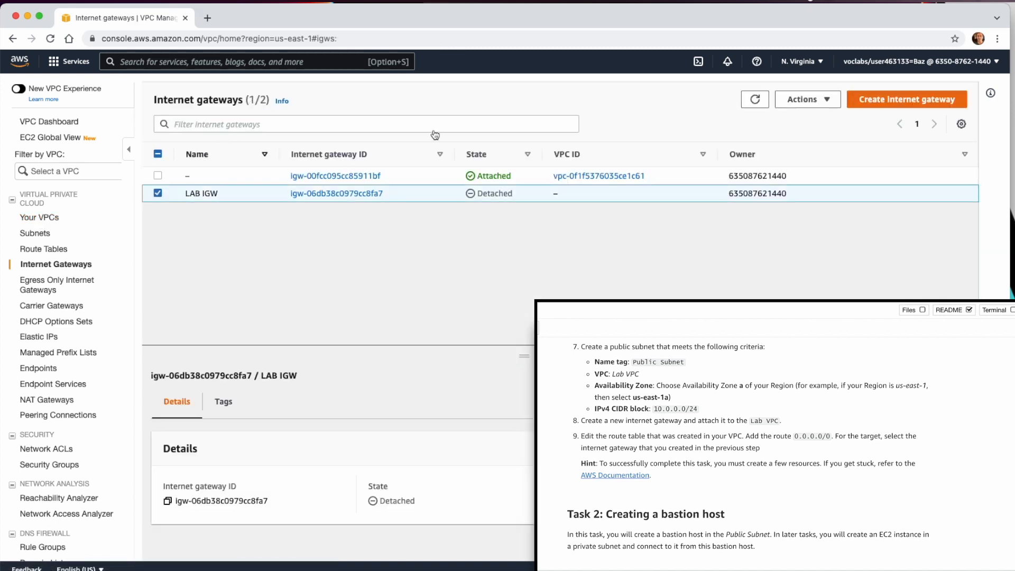
left_click(828, 102)
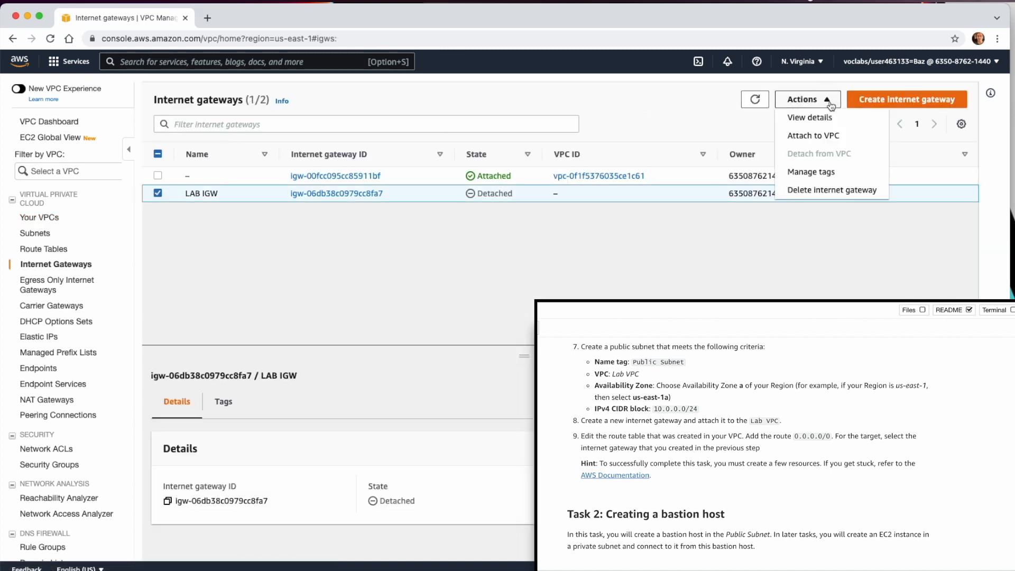
left_click(822, 136)
left_click(284, 241)
left_click(262, 257)
left_click(451, 312)
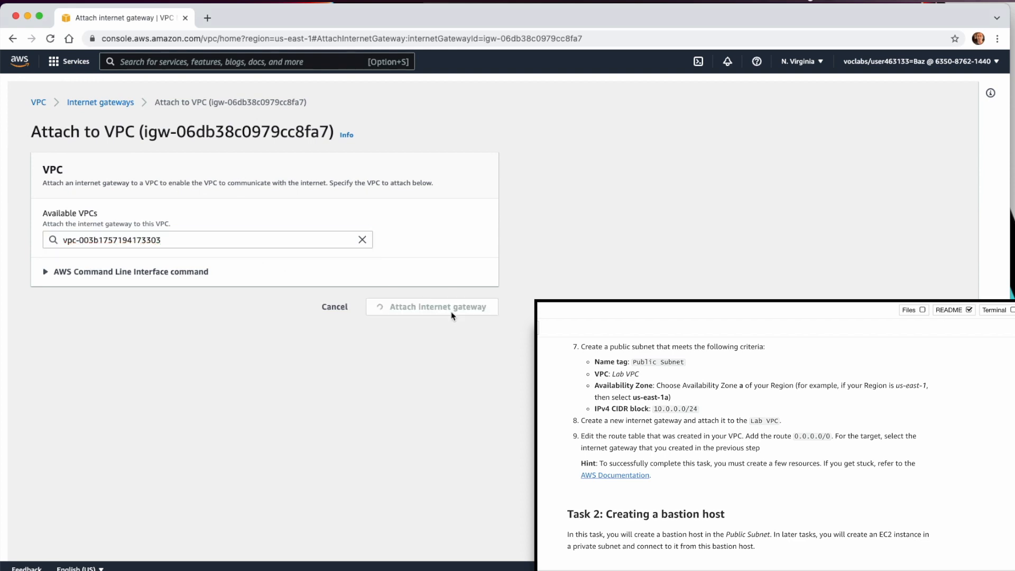
Find the route table belonging to Lab VPC and open its routes for editing.
left_click(173, 132)
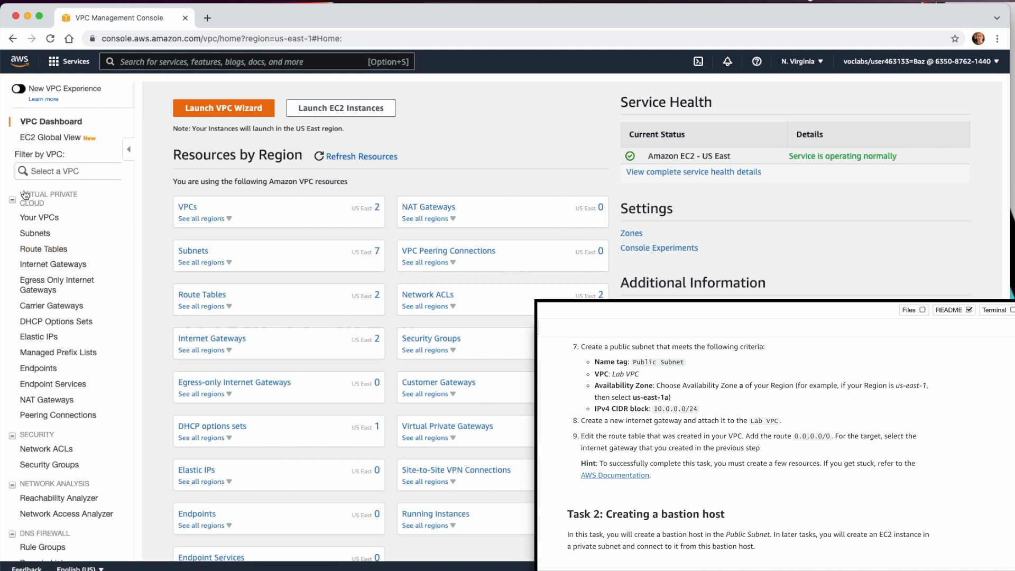
left_click(42, 249)
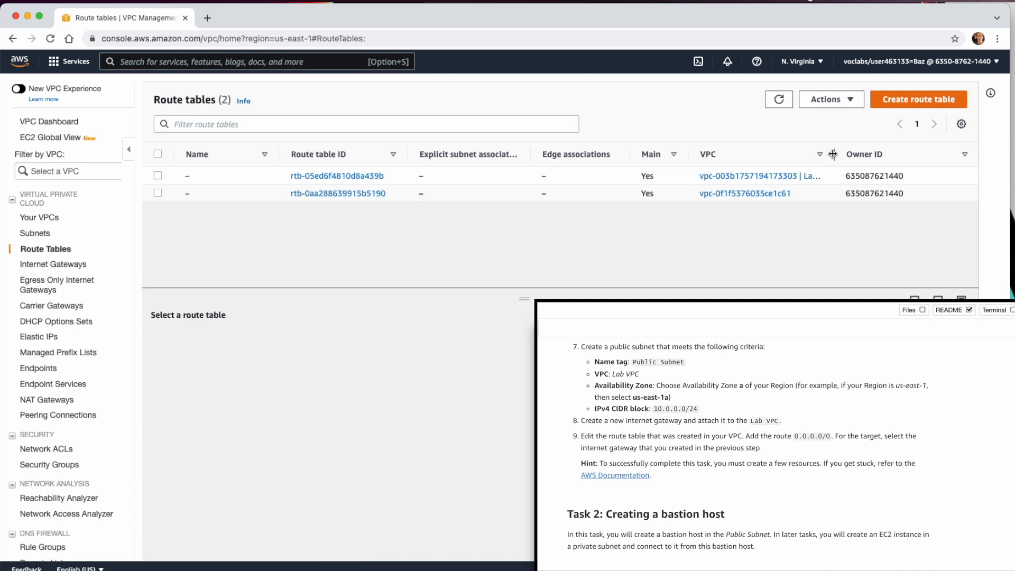
left_click_drag(833, 154, 905, 154)
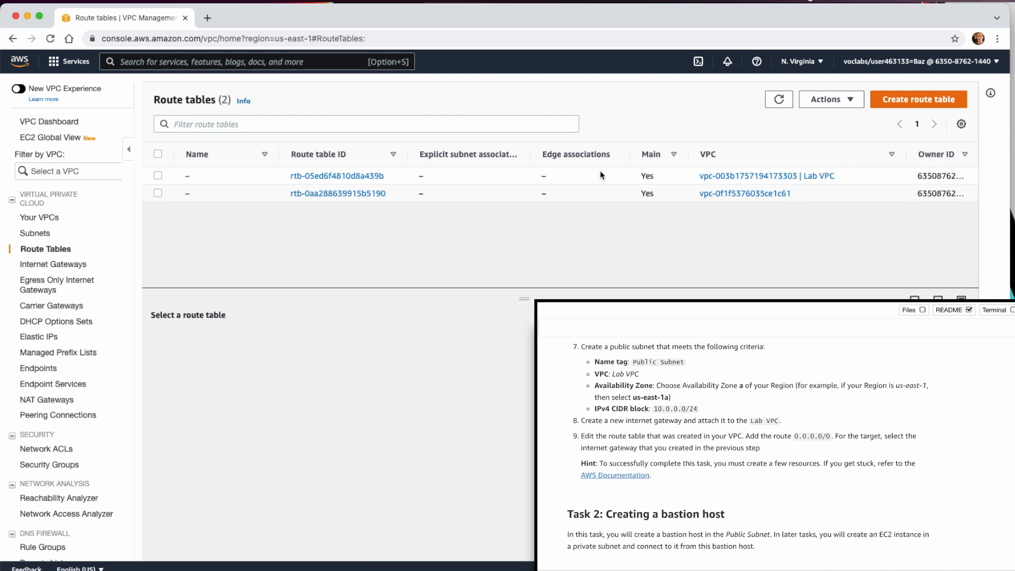
left_click(157, 175)
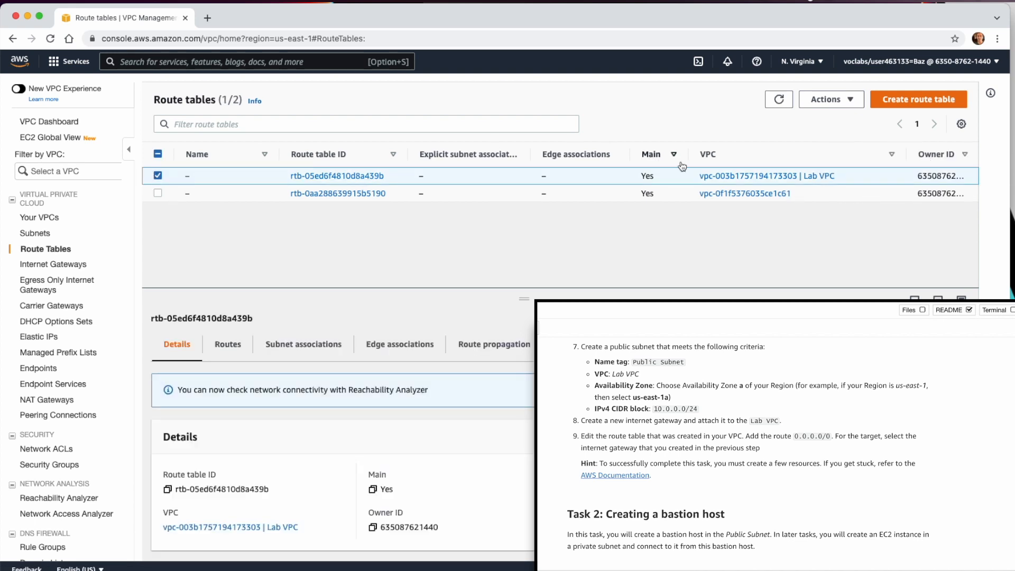
left_click(228, 350)
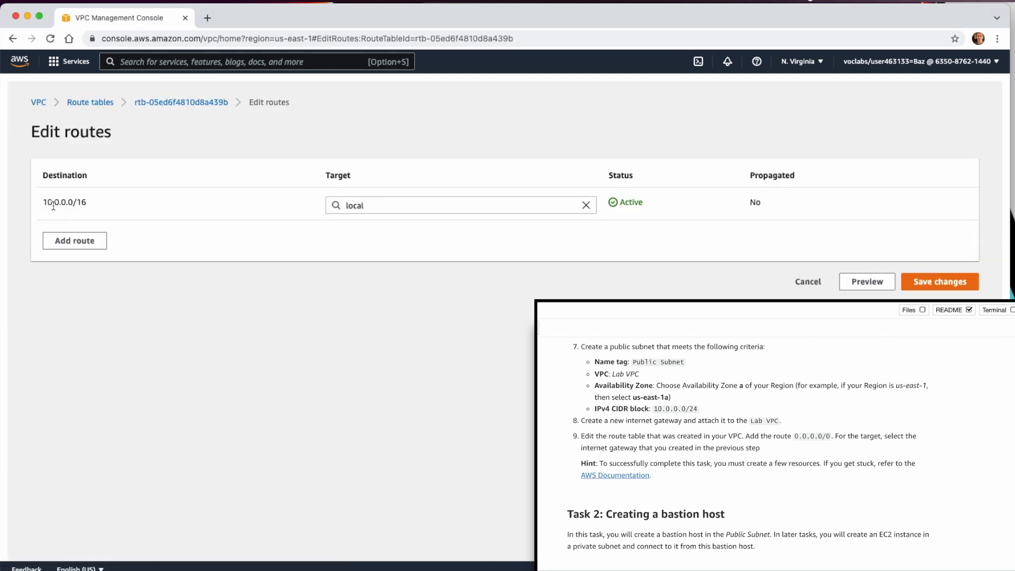
Add a route for destination 0.0.0.0/0 targeting the LAB IGW internet gateway and save the route table.
left_click(79, 241)
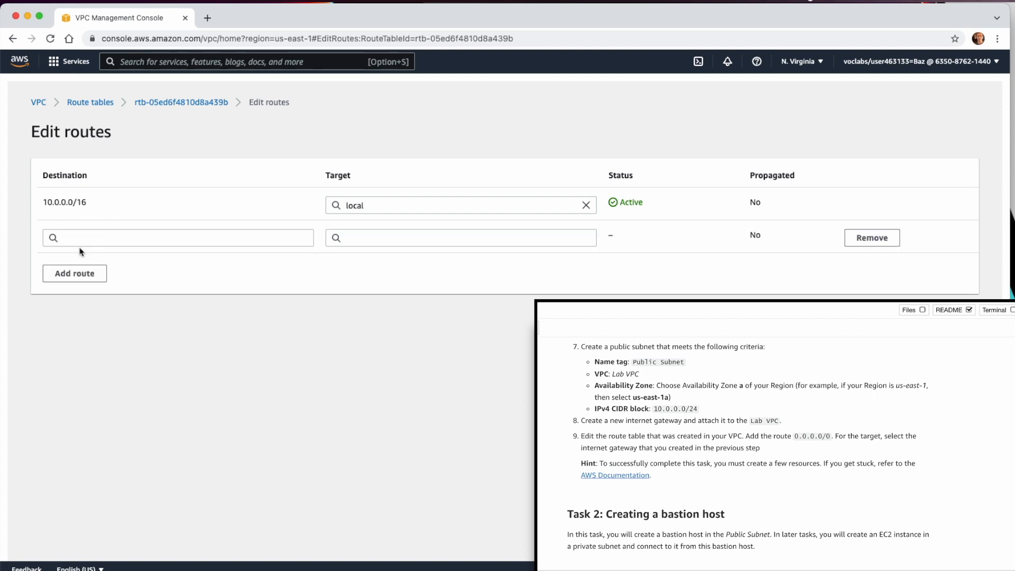
left_click(75, 237)
left_click(74, 254)
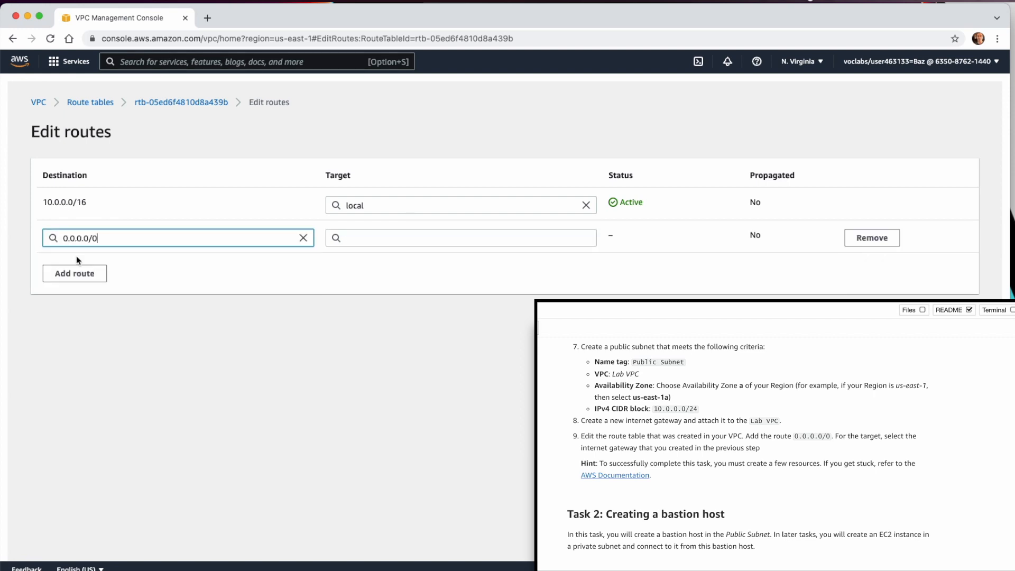
left_click(367, 240)
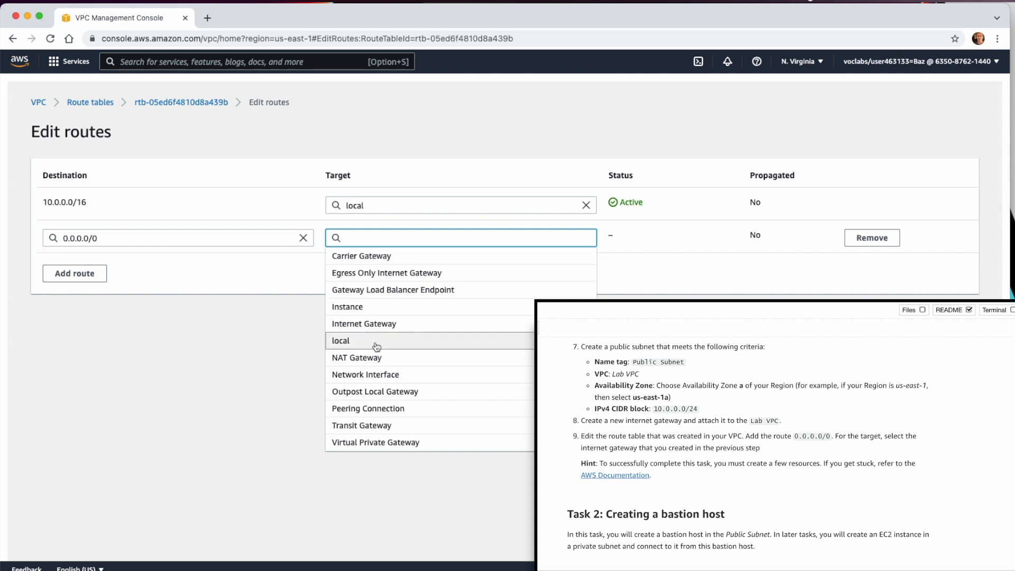
type("igw-")
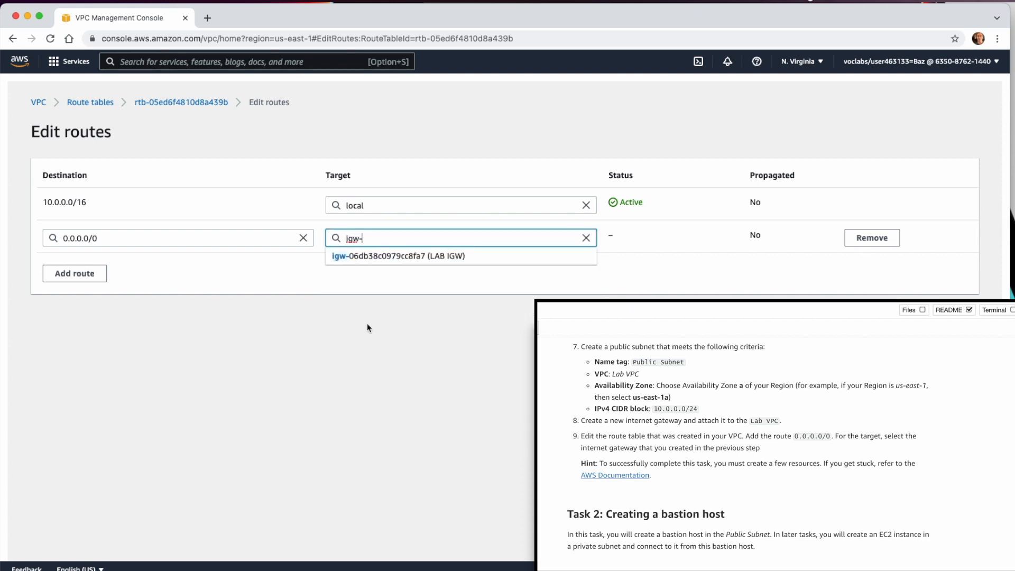
left_click(369, 258)
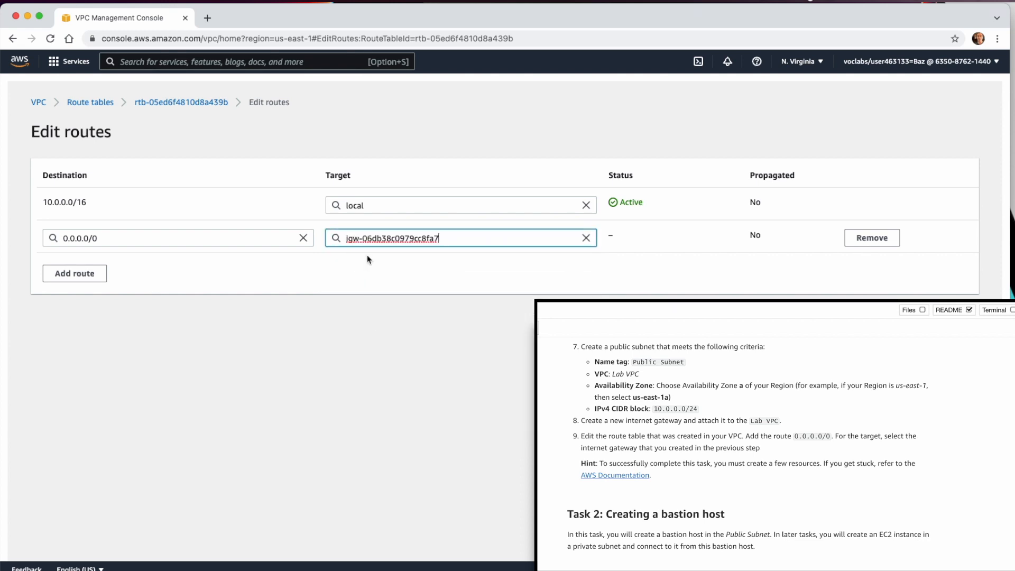
left_click(943, 315)
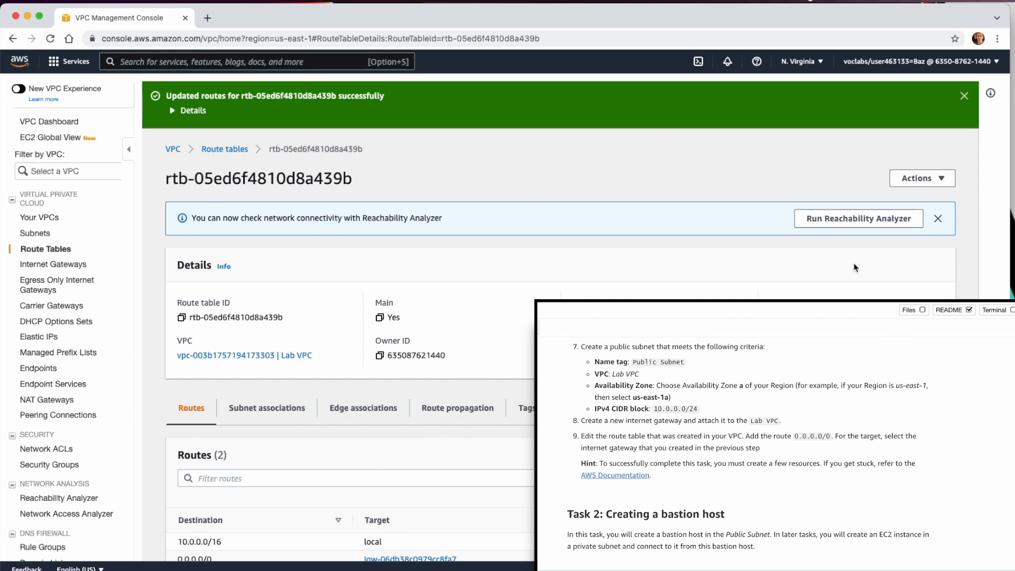
Check the Task 2 criteria in the lab instructions, switch to the EC2 service and start launching a new instance.
scroll(582, 545, "down", 7)
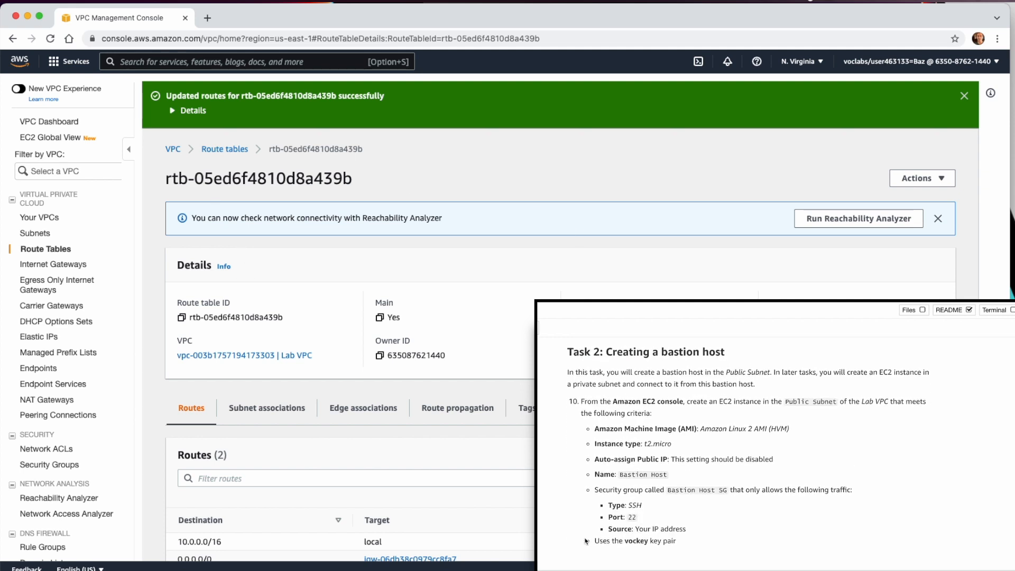
left_click(80, 62)
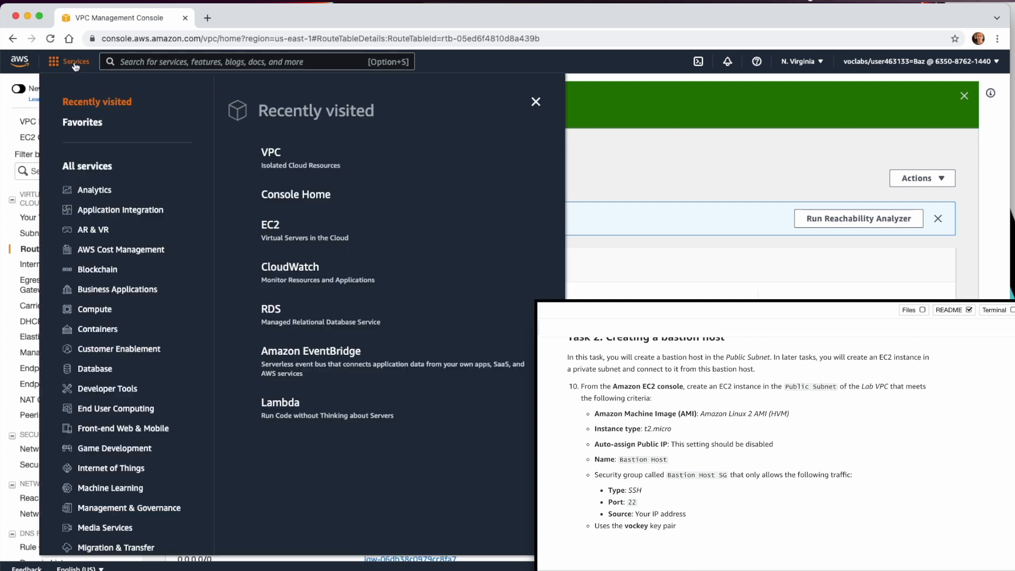
left_click(272, 224)
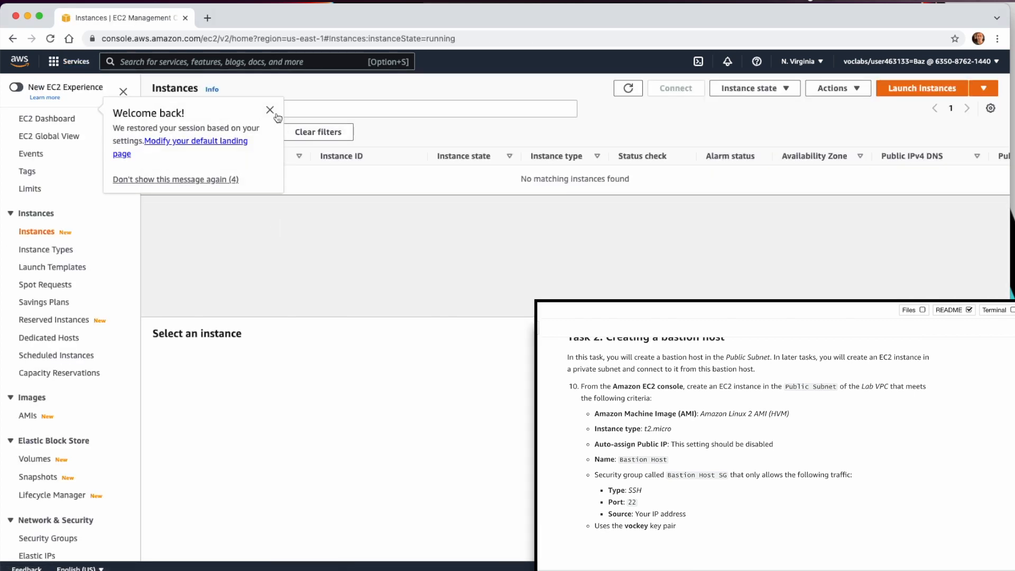
left_click(270, 107)
left_click(918, 89)
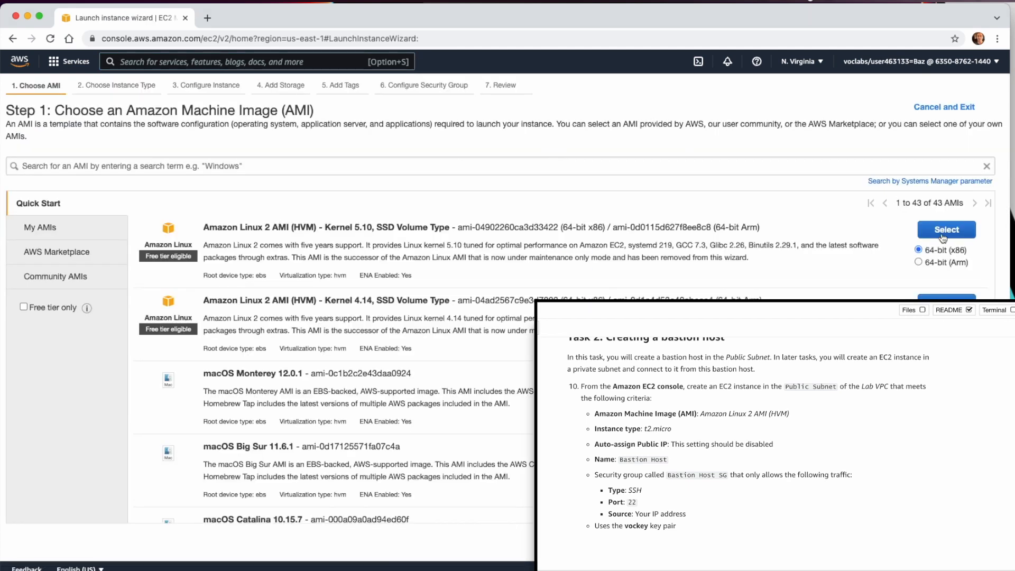
Choose the 64-bit (x86) Amazon Linux 2 AMI (HVM) with Kernel 5.10 and the t2.micro instance type.
left_click(942, 236)
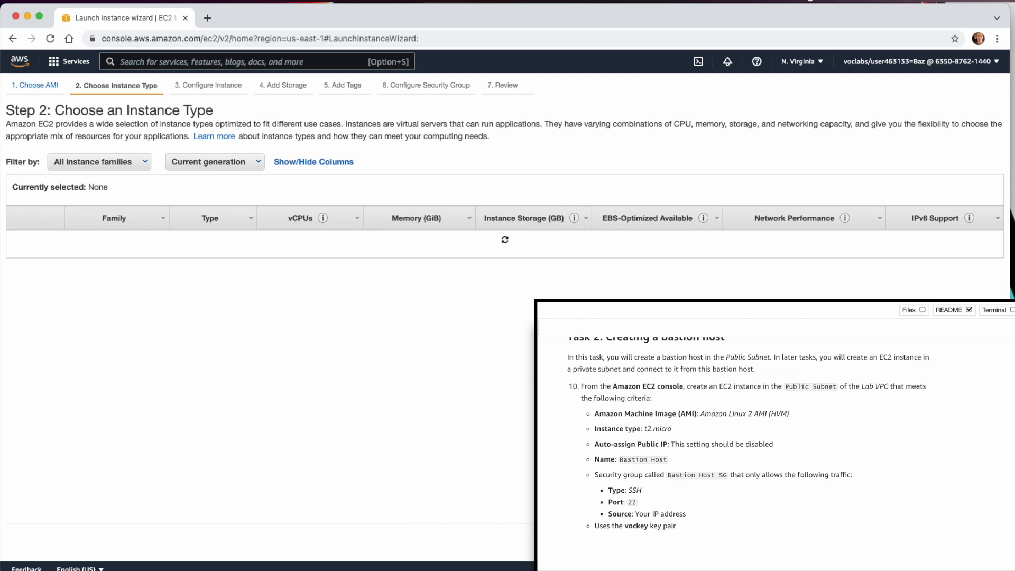
left_click(18, 269)
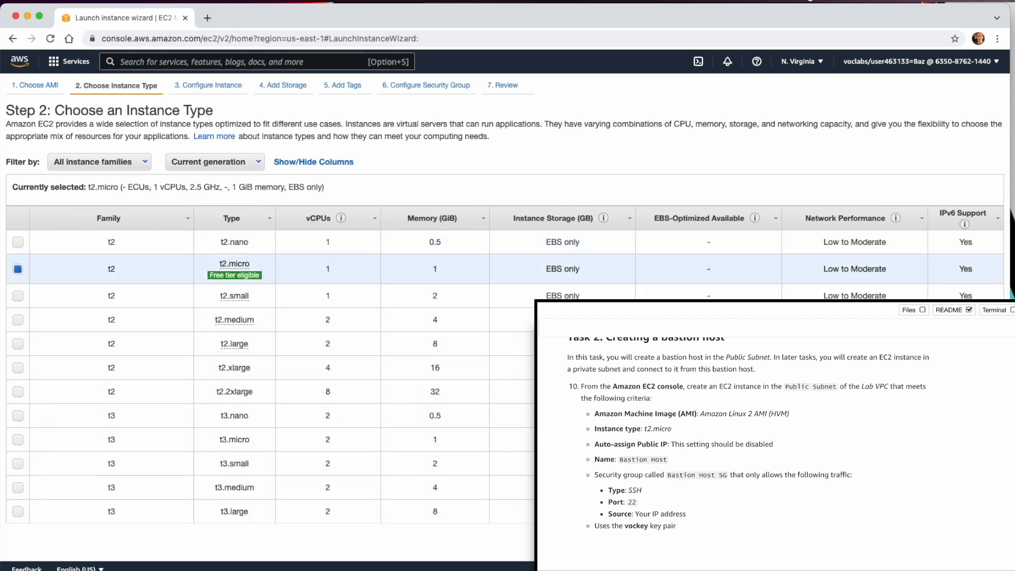
left_click(934, 543)
Place the instance in the Lab VPC network and its Public Subnet.
left_click(297, 204)
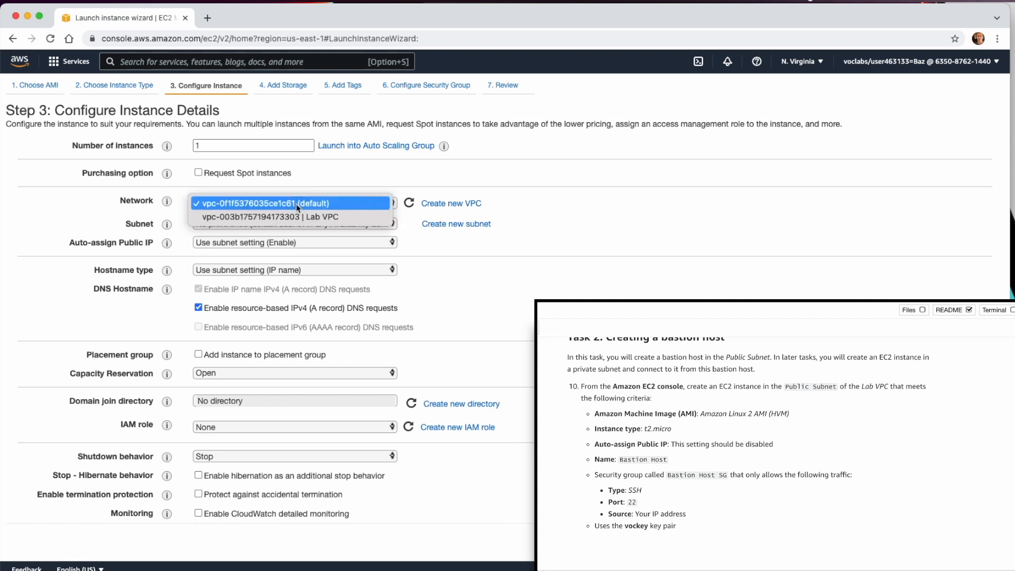
left_click(296, 219)
left_click(288, 224)
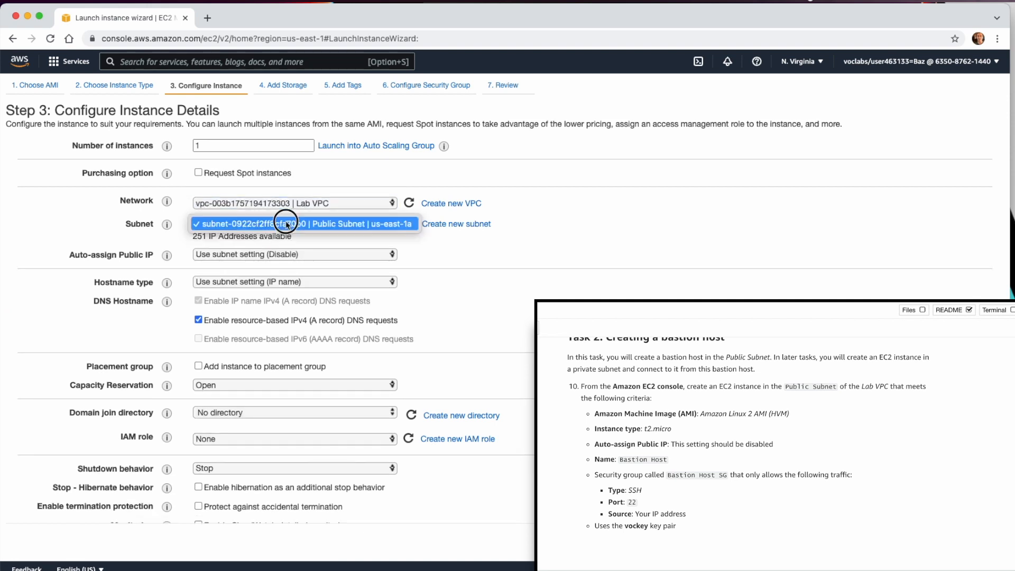
left_click(288, 224)
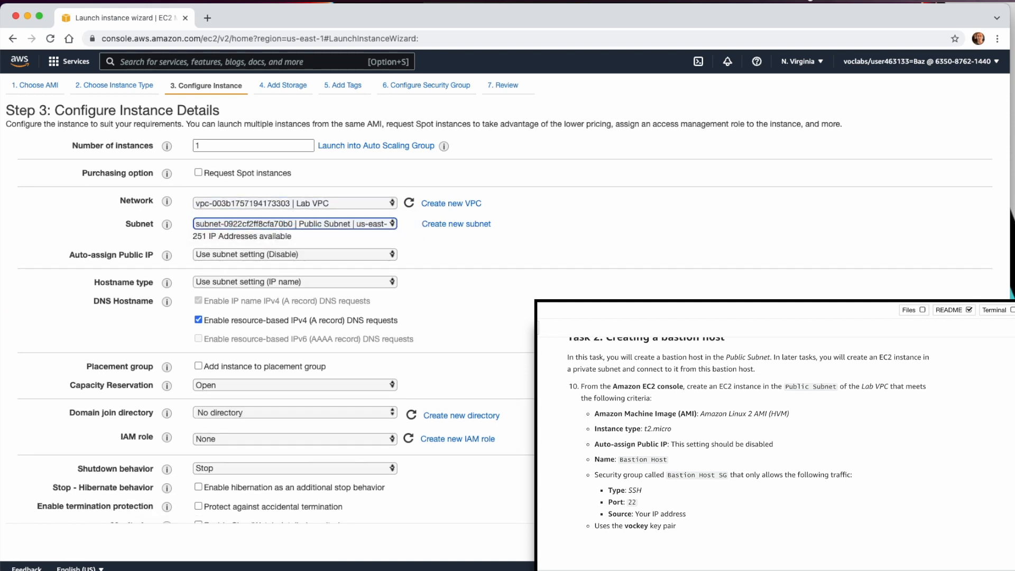
Set Auto-assign Public IP to Enable and accept the remaining instance details and the default storage.
left_click(359, 256)
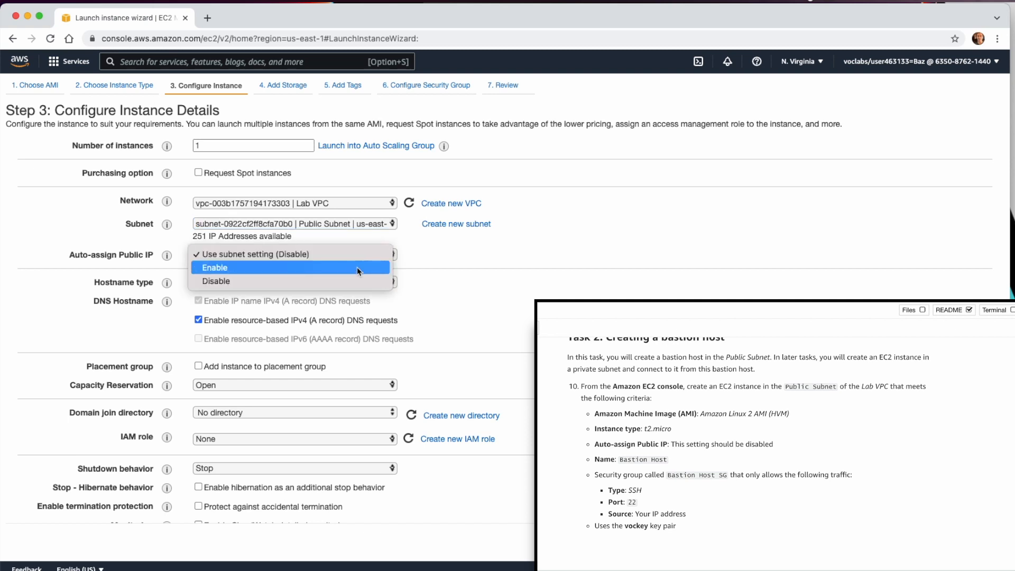
left_click(366, 269)
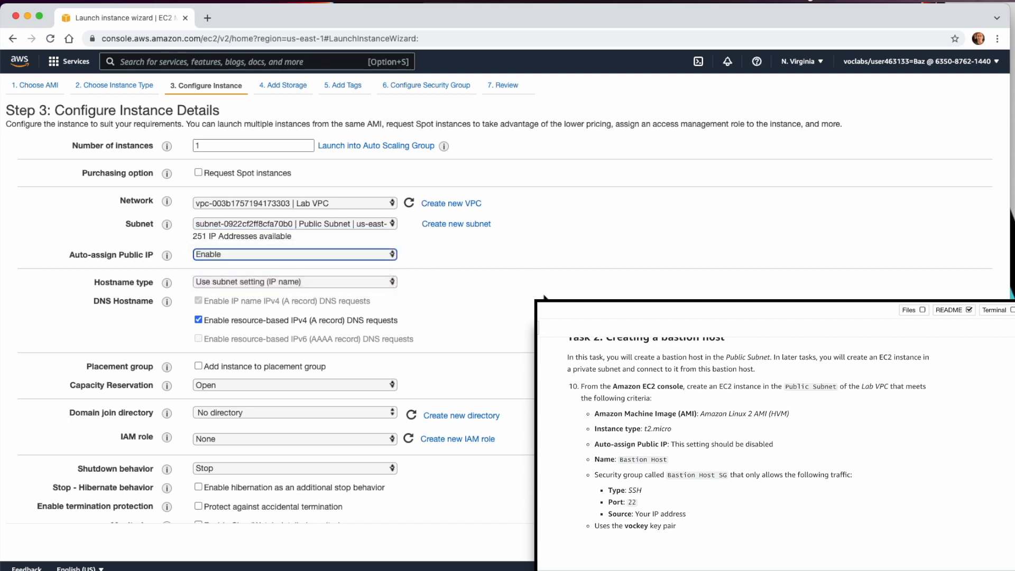
scroll(348, 249, "down", 1)
left_click(336, 227)
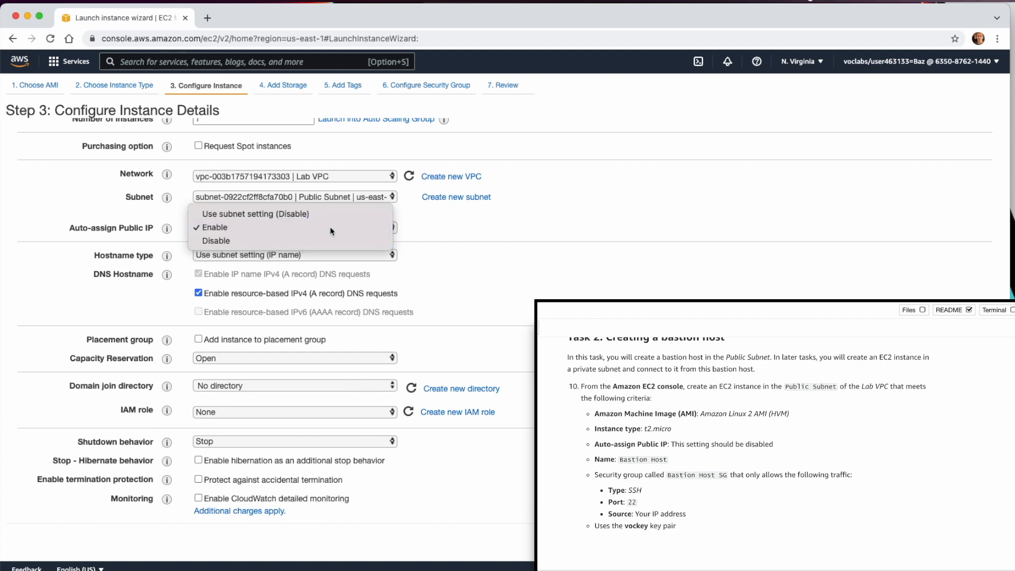
left_click(332, 227)
scroll(331, 231, "down", 3)
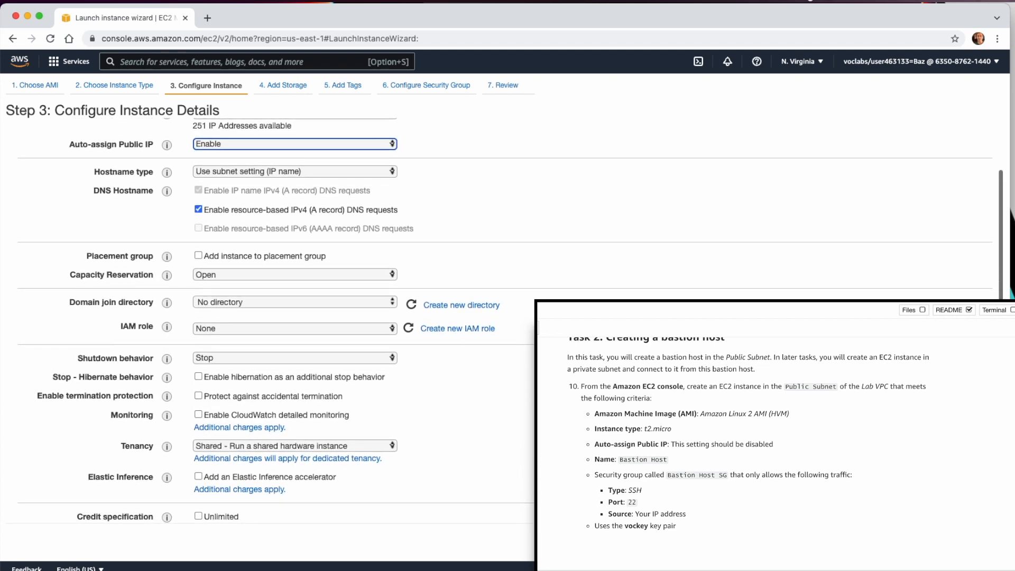
scroll(331, 231, "down", 10)
left_click(954, 543)
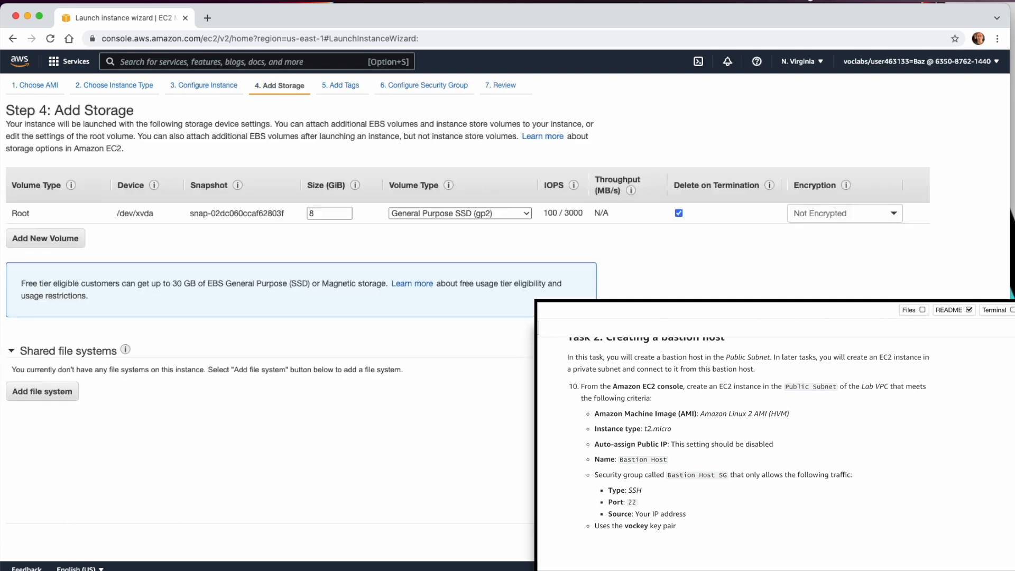
left_click(954, 542)
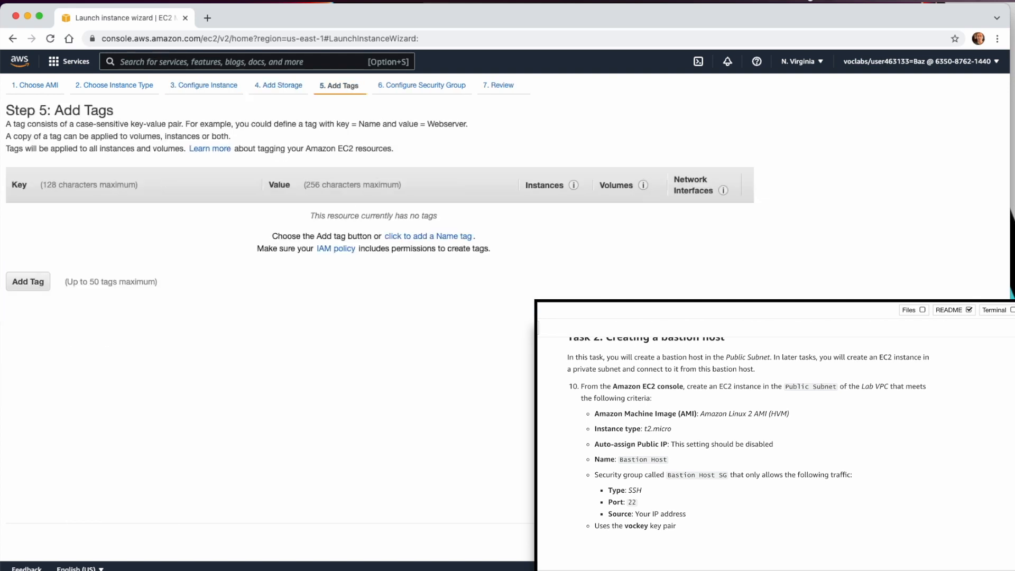
Add a tag with key Name and value Bastion Host, and continue to the security group configuration.
left_click(27, 281)
type("Na")
key("Tab")
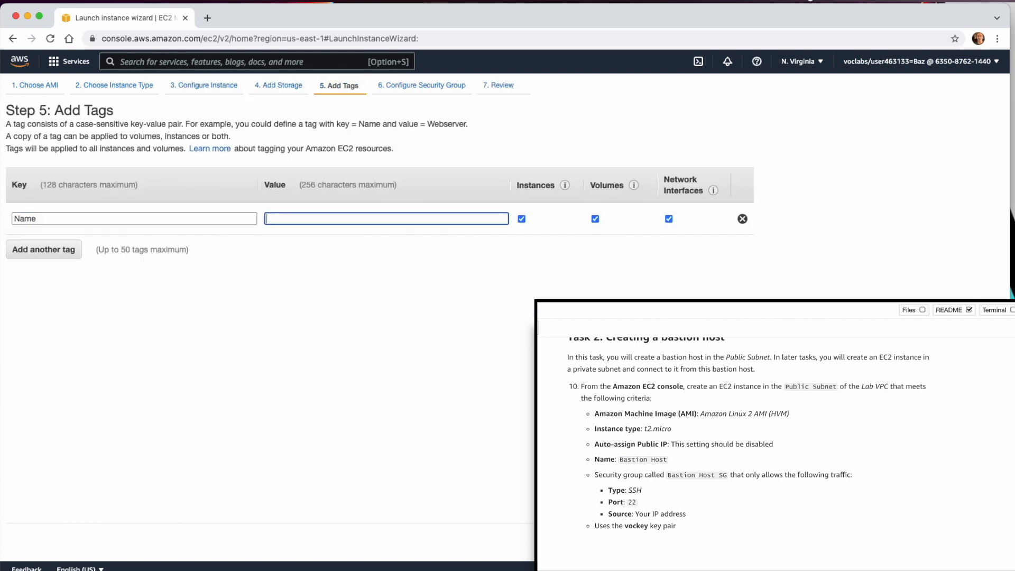
type("Bastion Host")
left_click(939, 542)
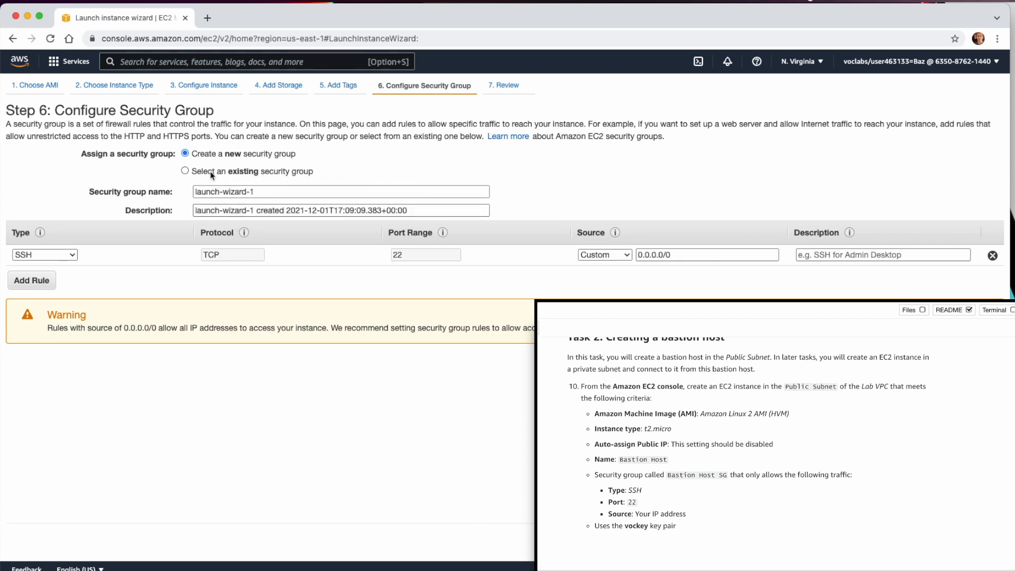
Name the new security group Bastion Host SG and restrict its SSH rule's source to My IP.
triple_click(225, 191)
type("Bastio")
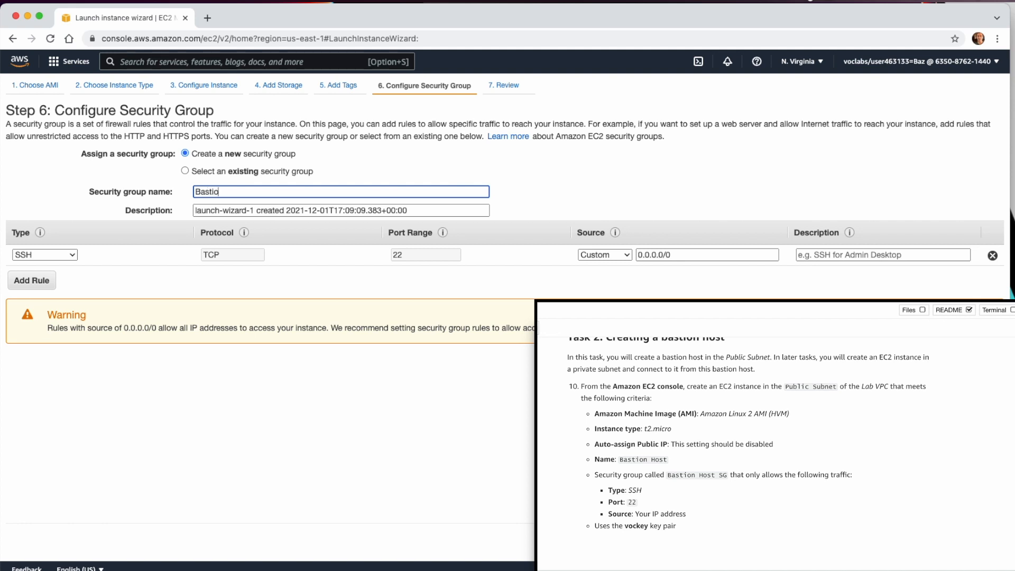
type("n Host SG")
key("Tab")
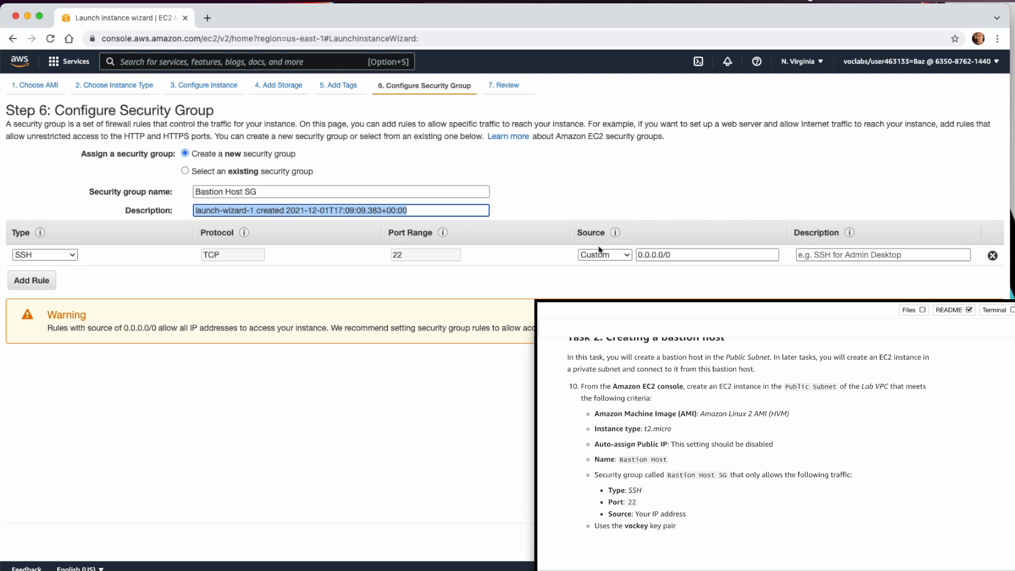
left_click(621, 255)
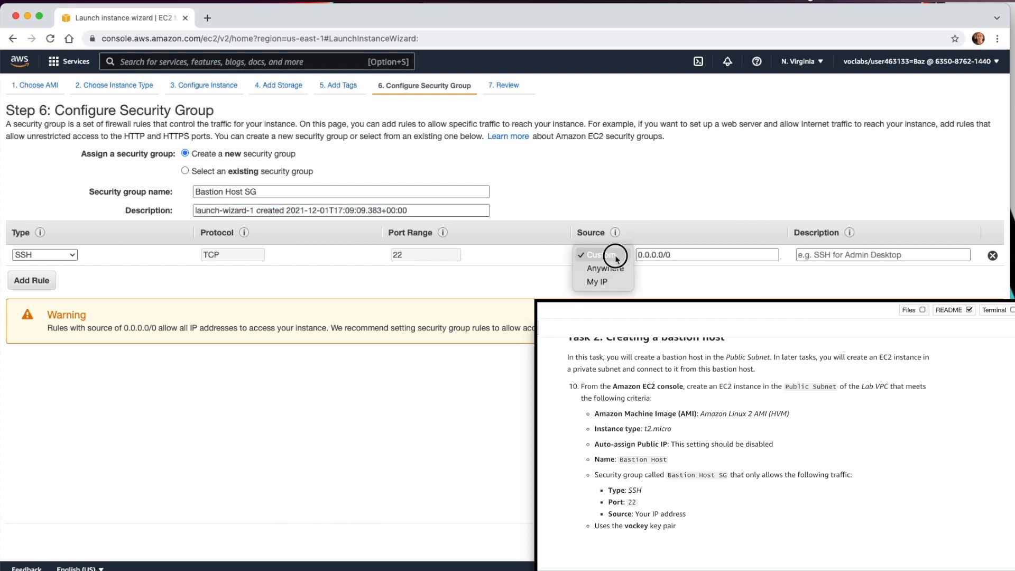
left_click(618, 283)
left_click(662, 255)
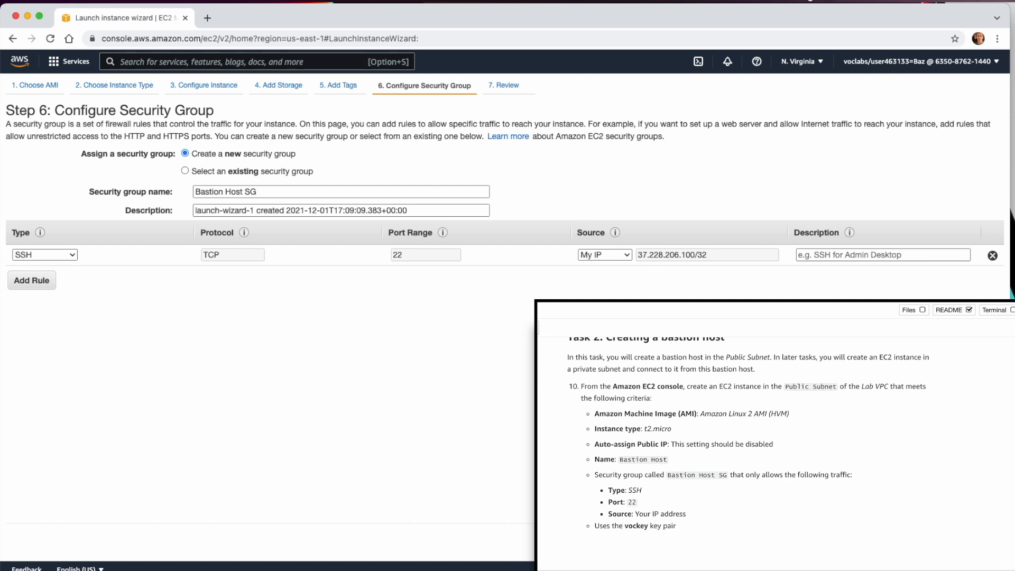
Review and launch the instance with the existing vockey key pair, acknowledging access to its private key file.
left_click(965, 542)
left_click(965, 542)
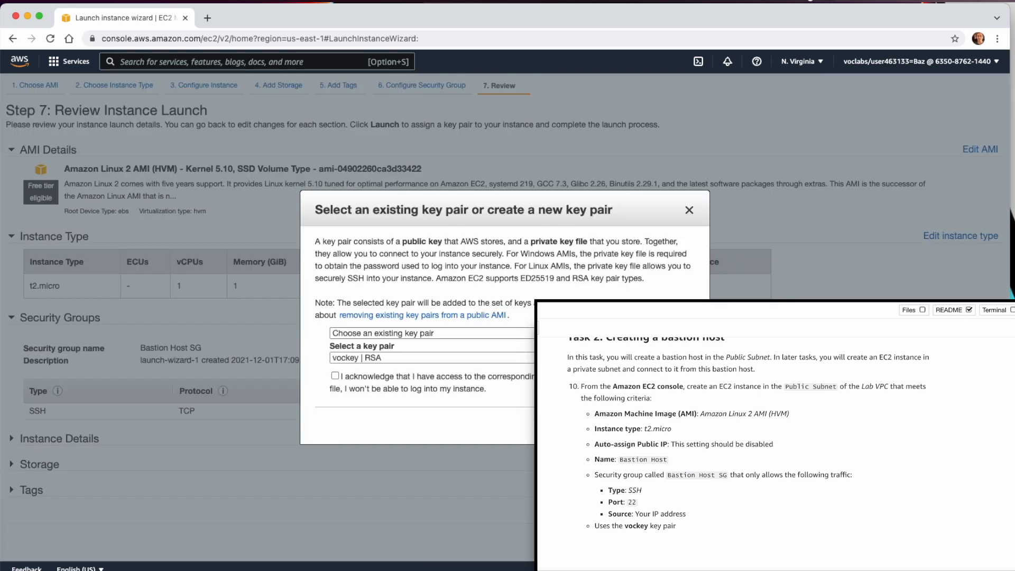
left_click(348, 378)
left_click(658, 423)
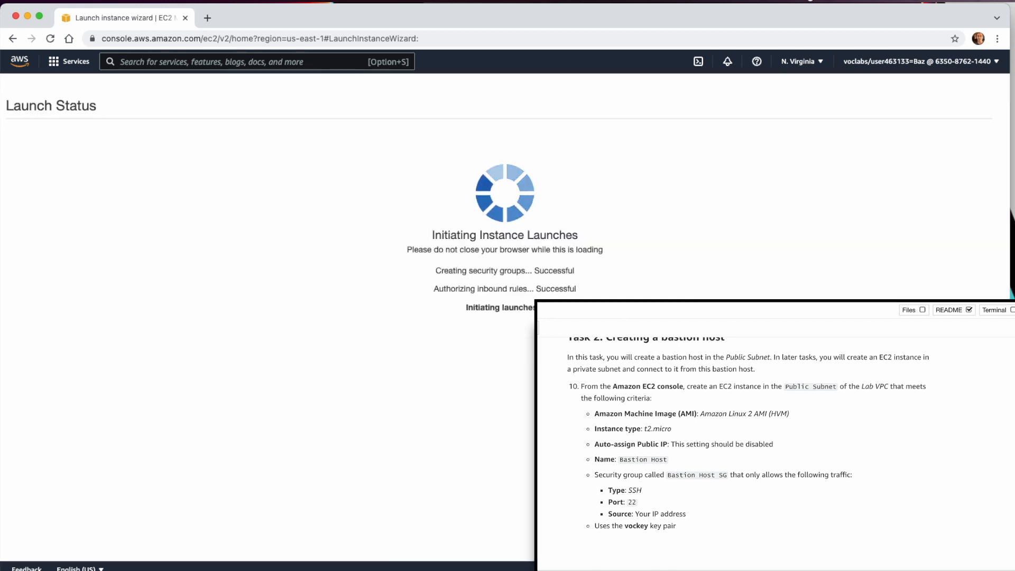
Check the Task 3 instructions and allocate an Elastic IP address from Amazon's pool of IPv4 addresses in us-east-1.
scroll(677, 484, "down", 5)
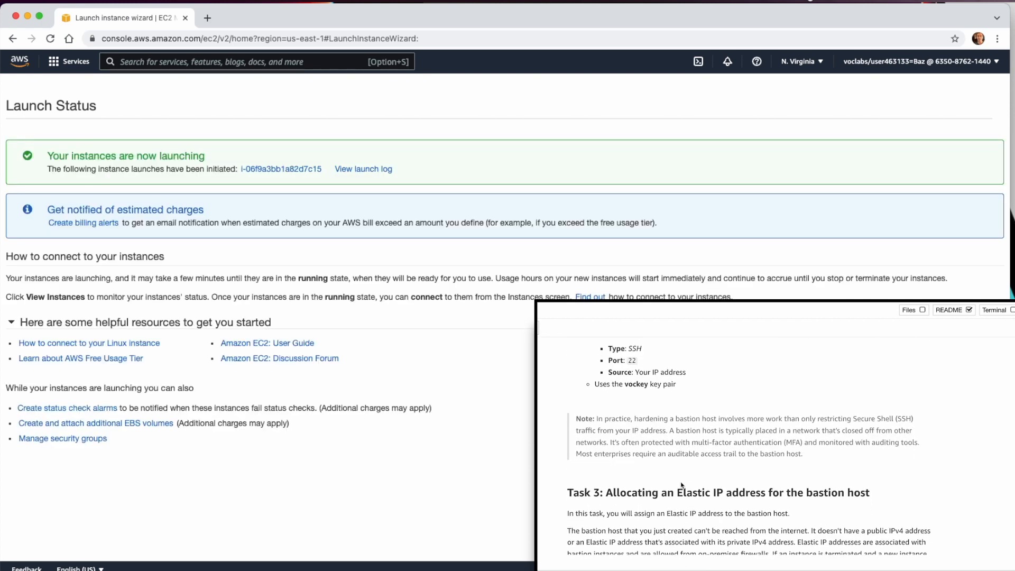
scroll(681, 484, "down", 2)
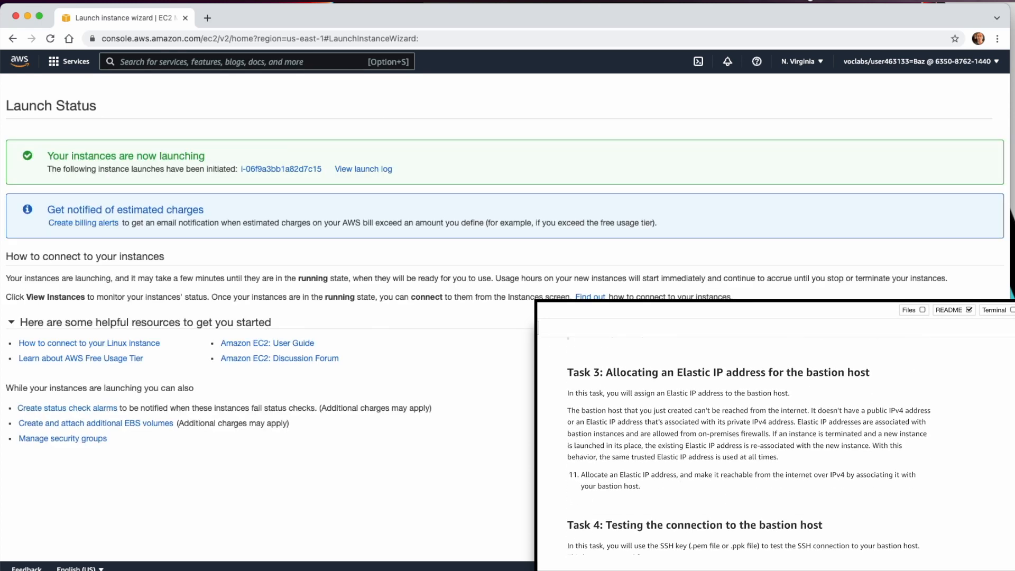
left_click(972, 469)
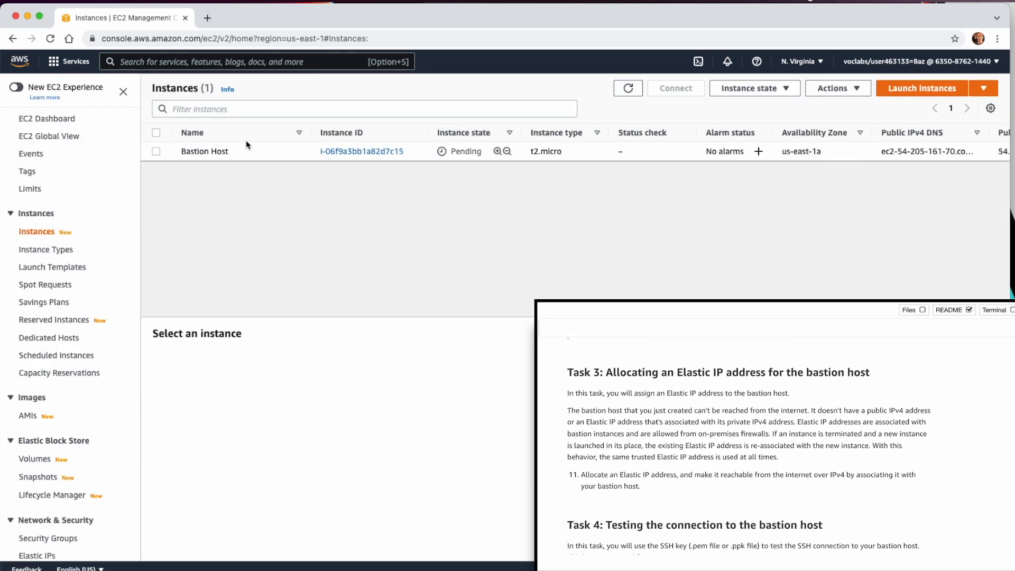
scroll(68, 407, "down", 5)
left_click(41, 441)
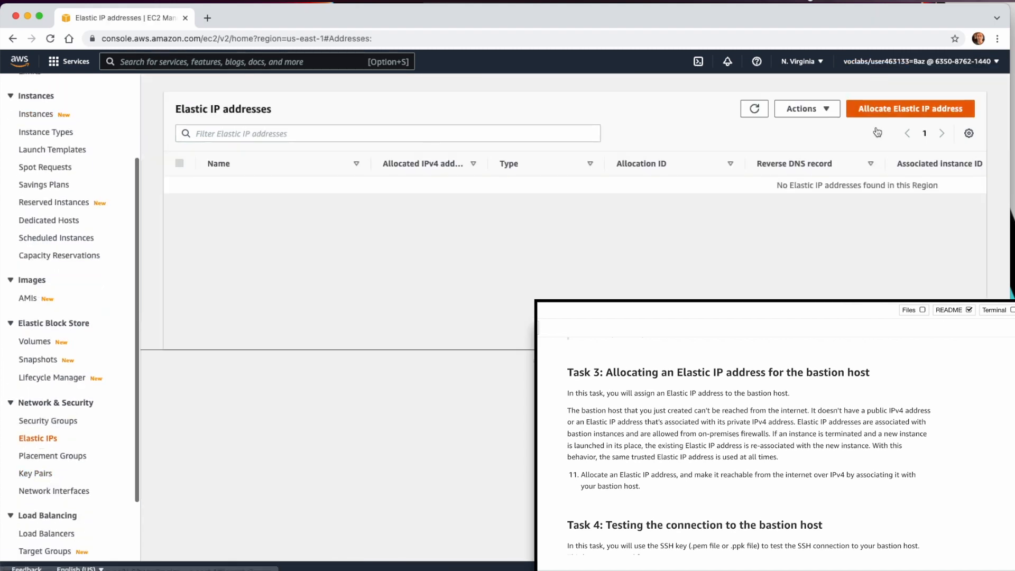
left_click(910, 108)
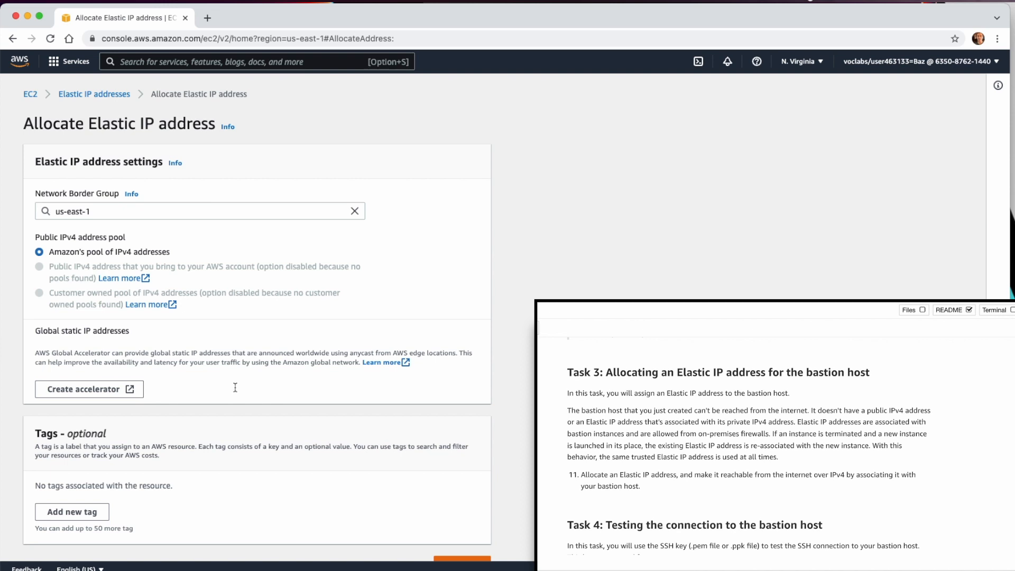
scroll(258, 426, "down", 1)
left_click(462, 540)
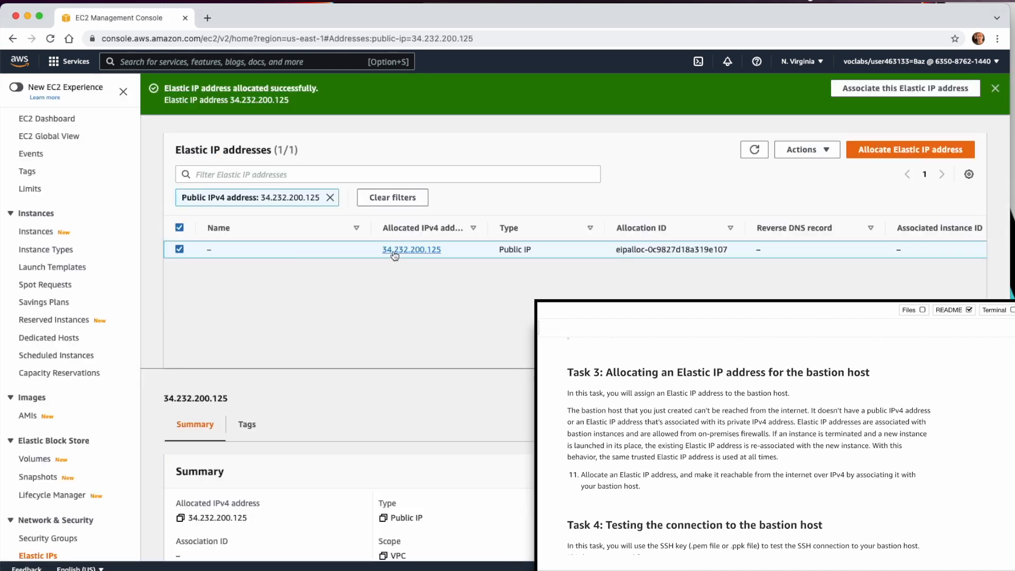
left_click(803, 151)
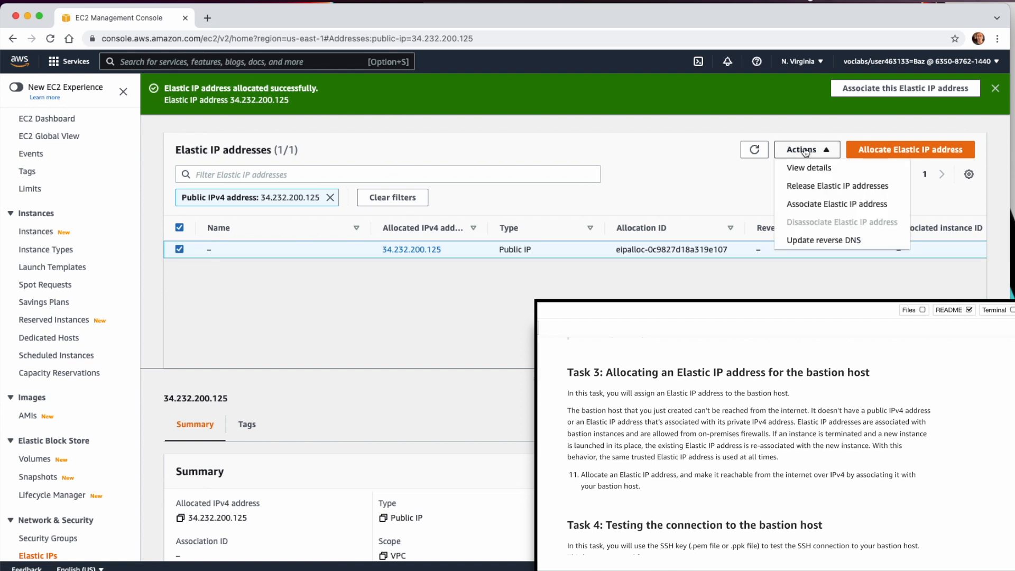
left_click(835, 204)
left_click(197, 329)
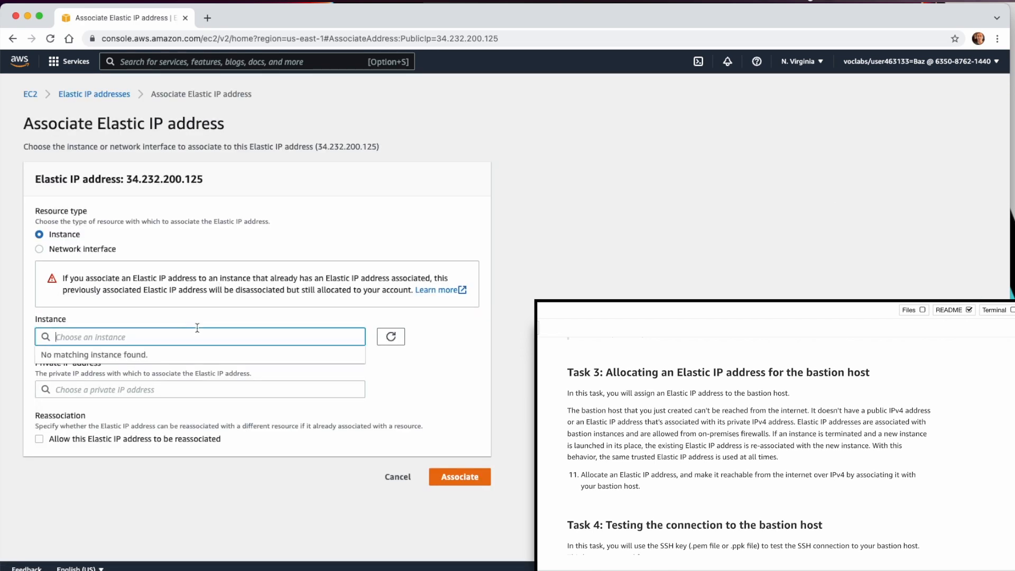
left_click(390, 337)
left_click(391, 338)
left_click(390, 339)
left_click(404, 479)
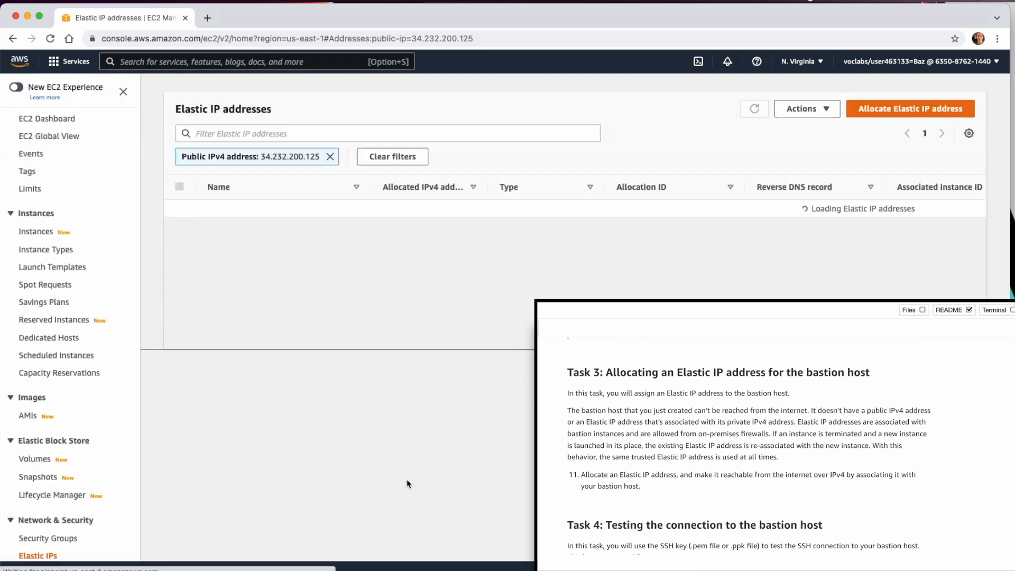
Refresh the instance list to check the Bastion Host's state, and reopen the association form for the allocated Elastic IP address.
left_click(34, 232)
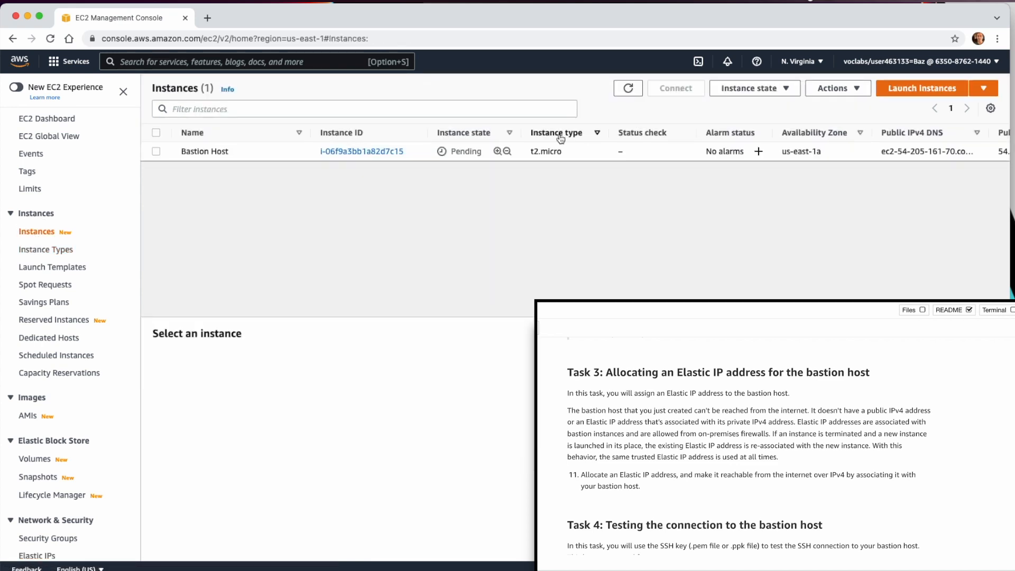
left_click(618, 86)
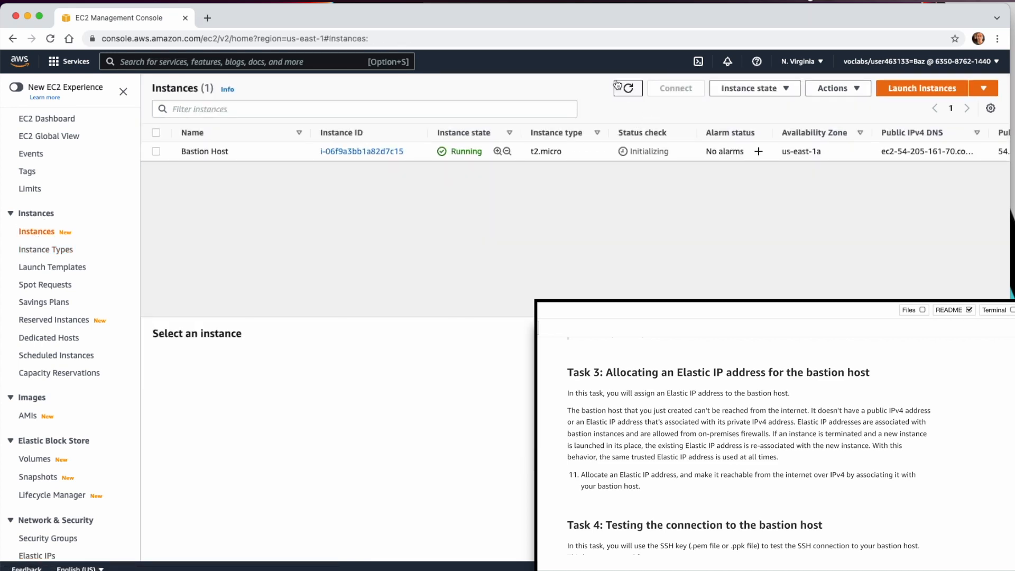
scroll(52, 417, "down", 3)
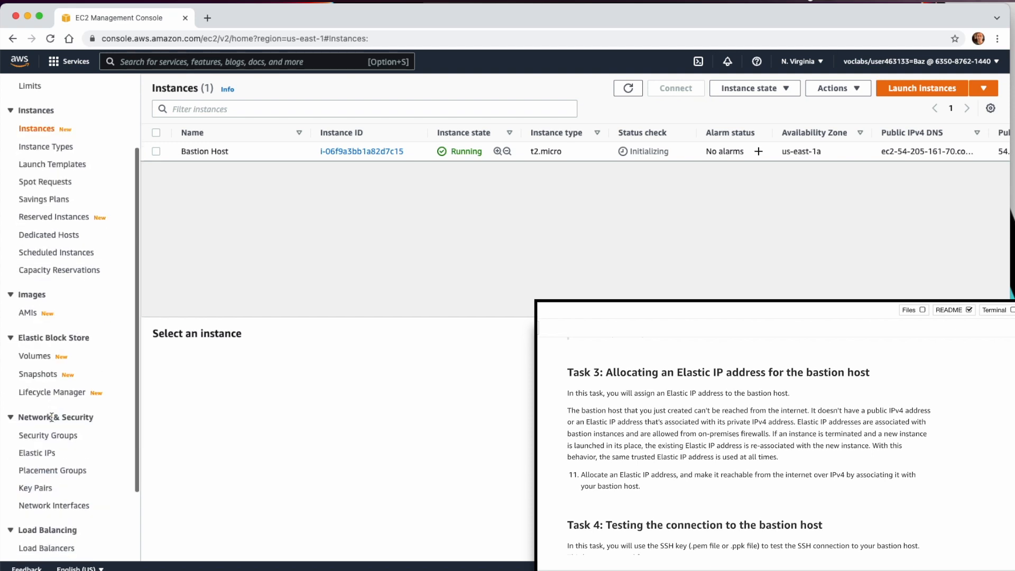
left_click(38, 453)
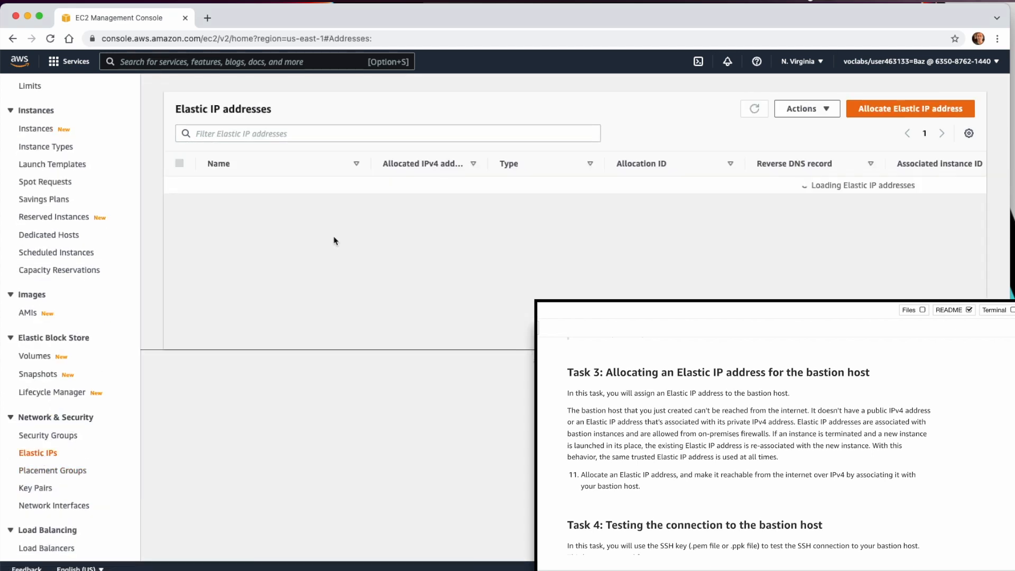
left_click(839, 108)
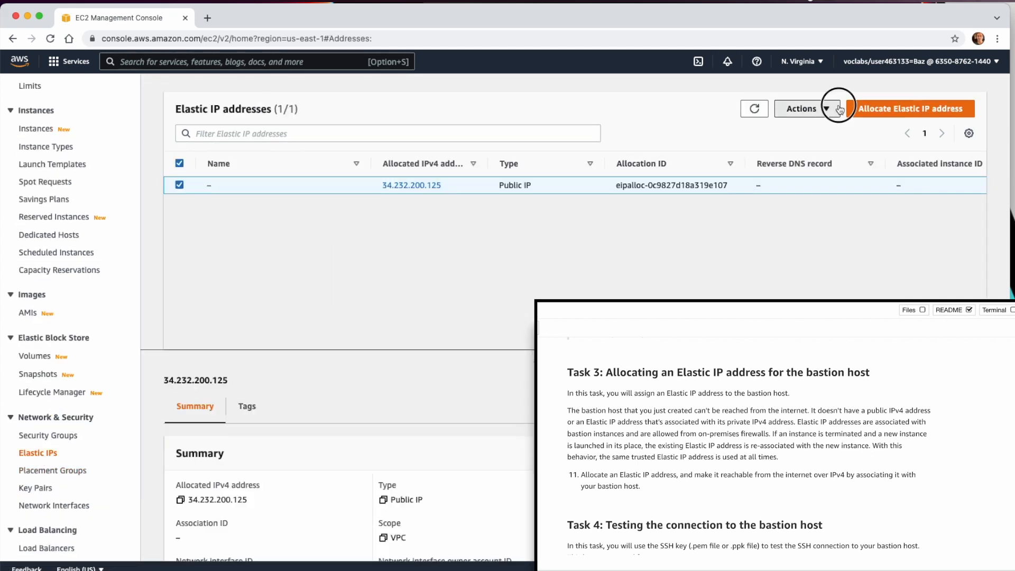
left_click(822, 161)
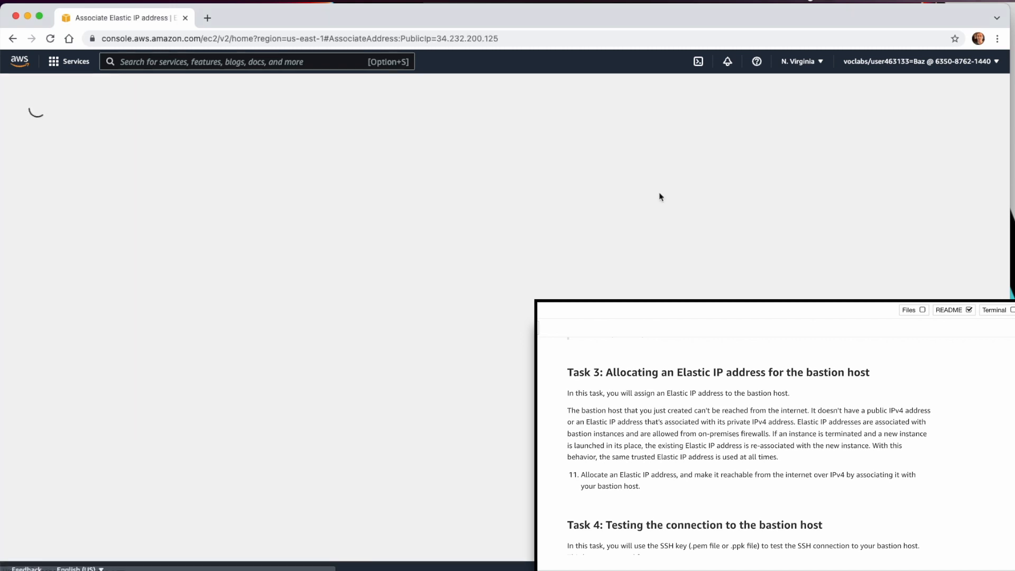
Associate the Elastic IP with the Bastion Host instance at private IP address 10.0.0.221, allowing reassociation.
left_click(176, 339)
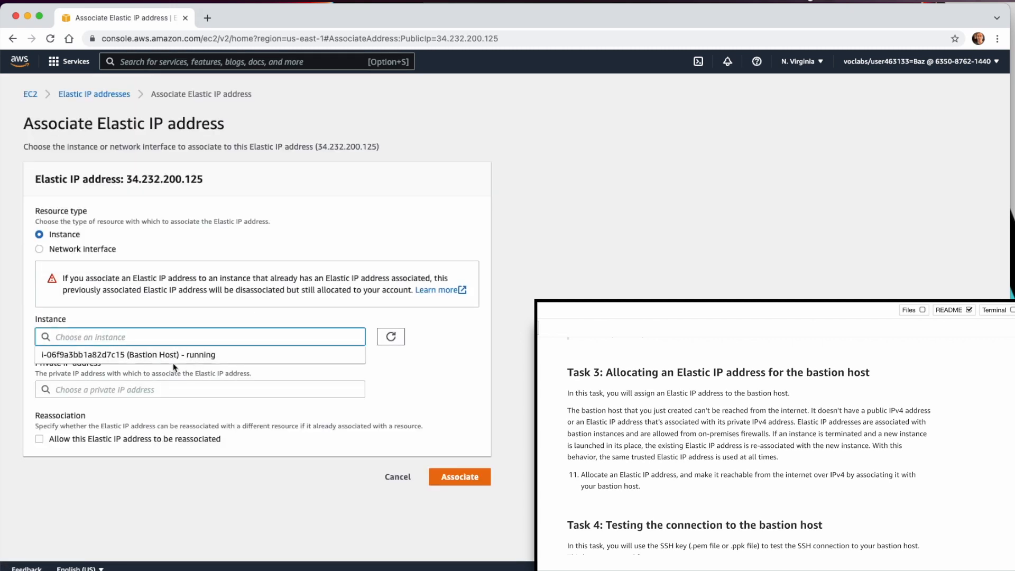
left_click(172, 357)
left_click(164, 389)
left_click(159, 407)
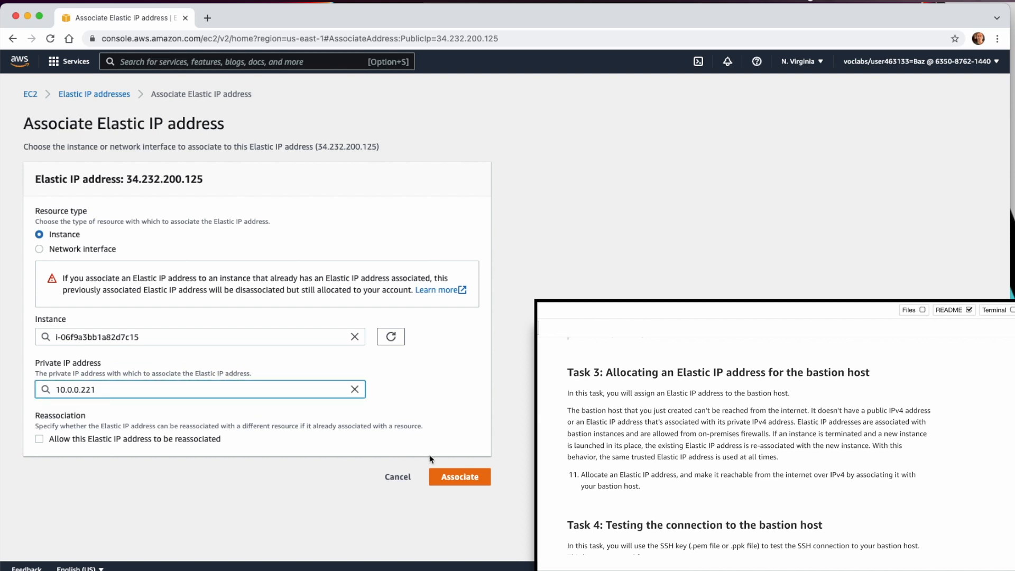
left_click(201, 439)
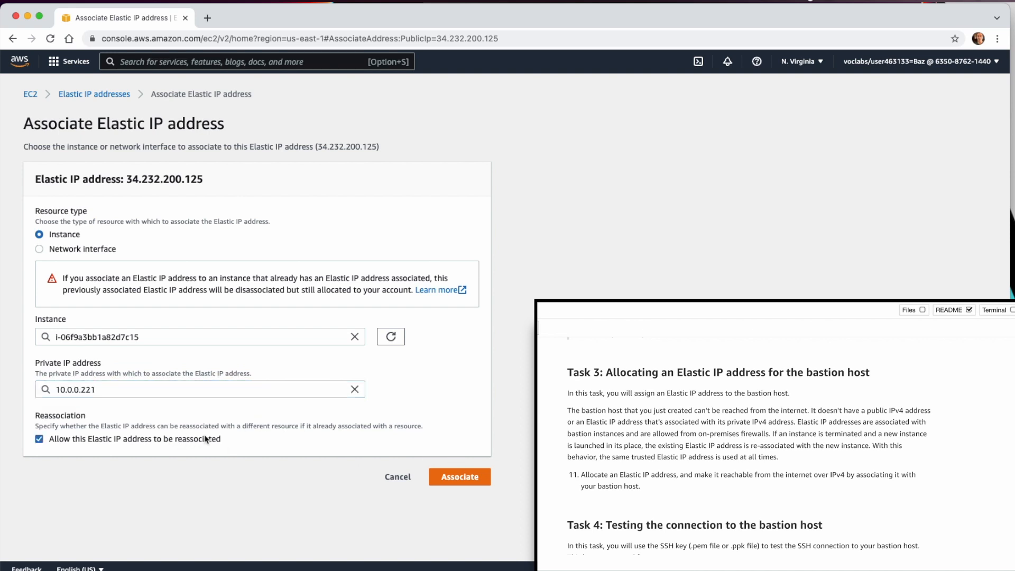
left_click(463, 475)
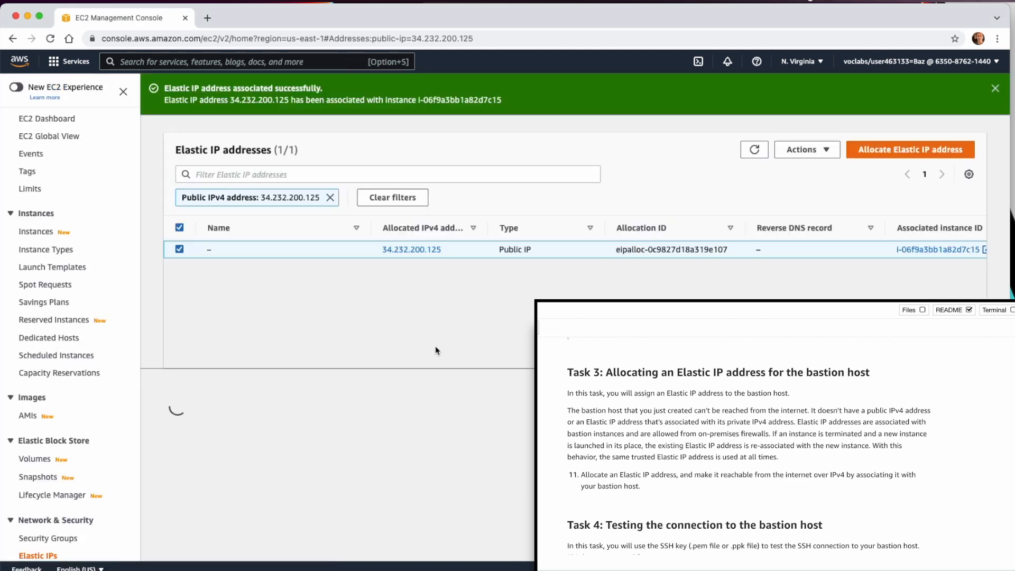
Check the Task 4 instructions and download the lab's SSH key as a PEM file from the AWS details.
scroll(672, 464, "down", 3)
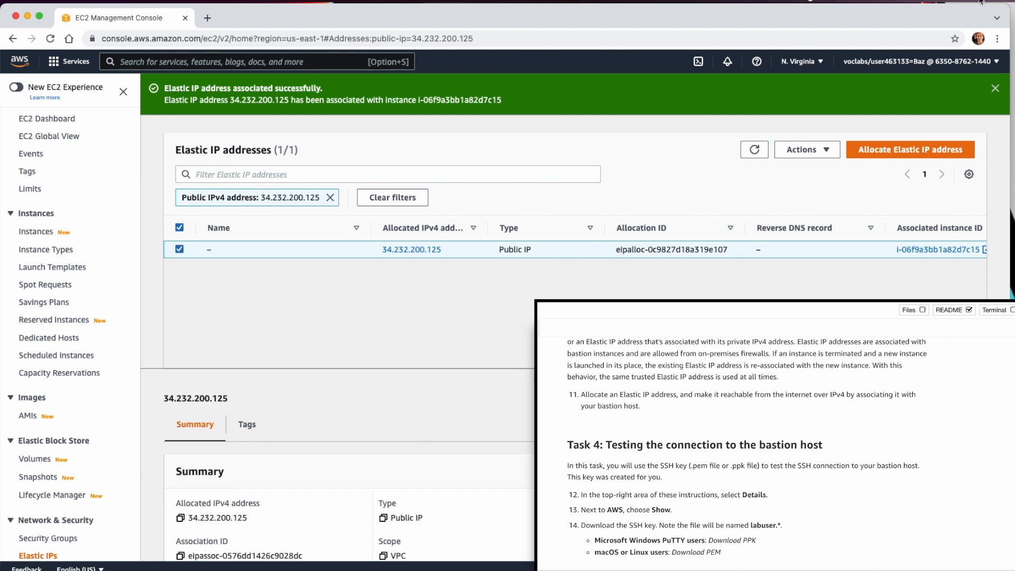
left_click(597, 390)
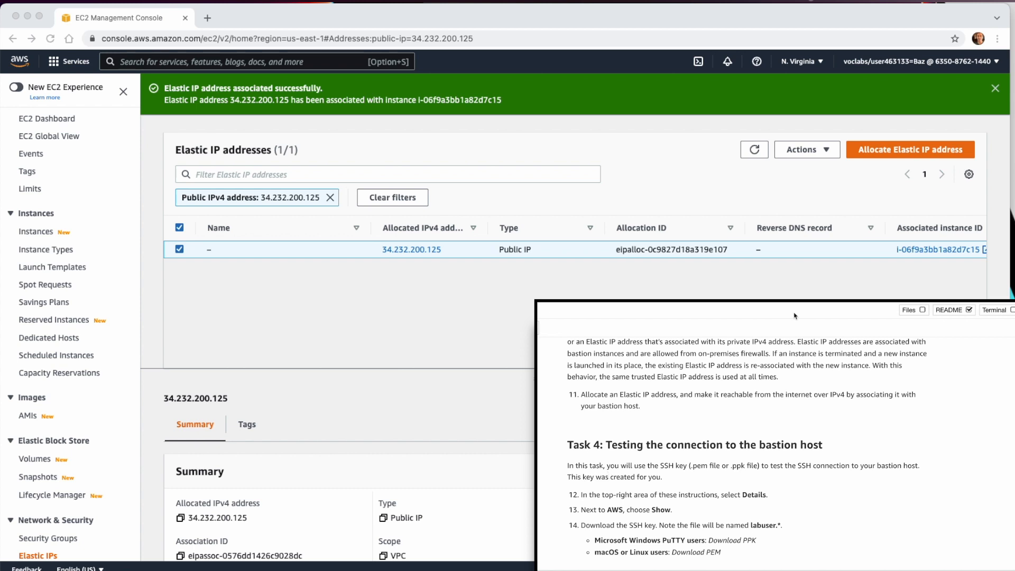
left_click(804, 357)
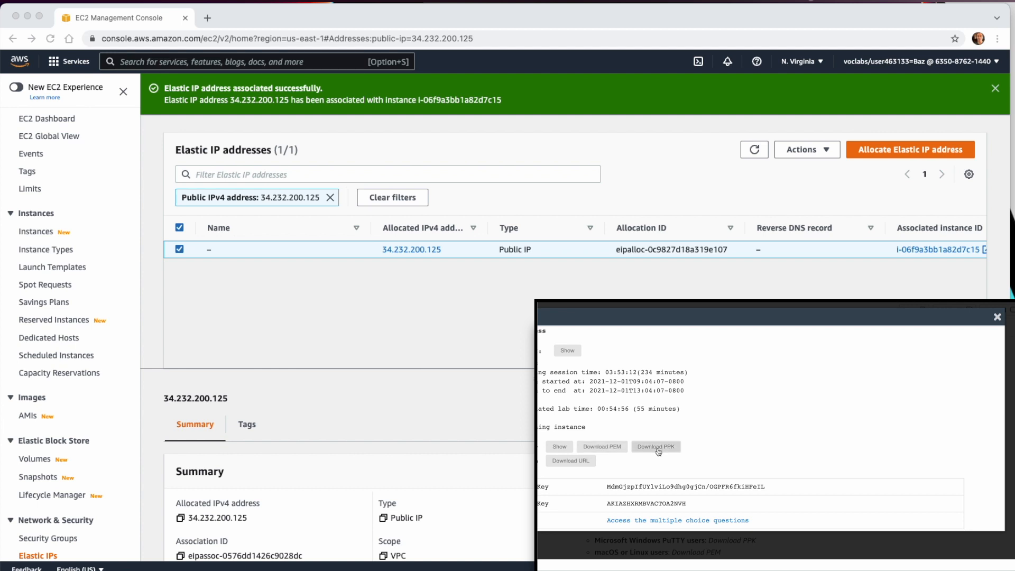
left_click(605, 445)
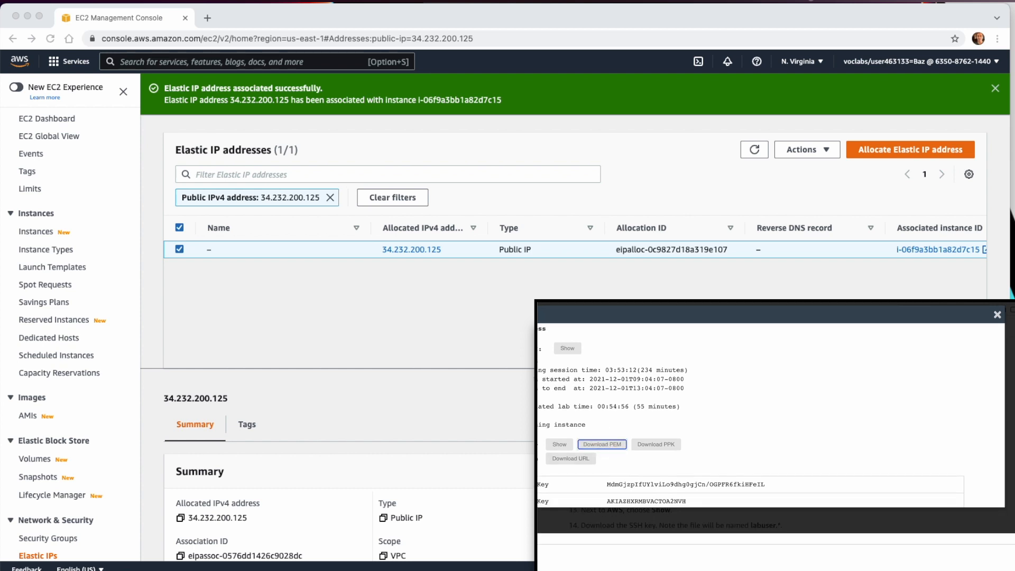
left_click(997, 315)
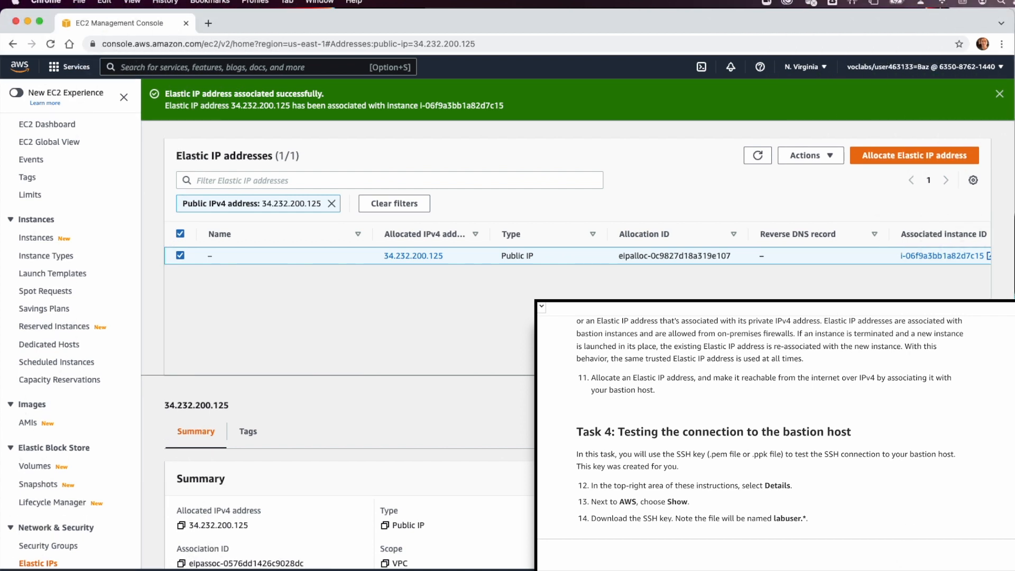
Switch to Terminal, change to the Downloads directory, and set the permissions of labsuser.pem to 400.
key("super+Tab")
left_click_drag(766, 47, 416, 54)
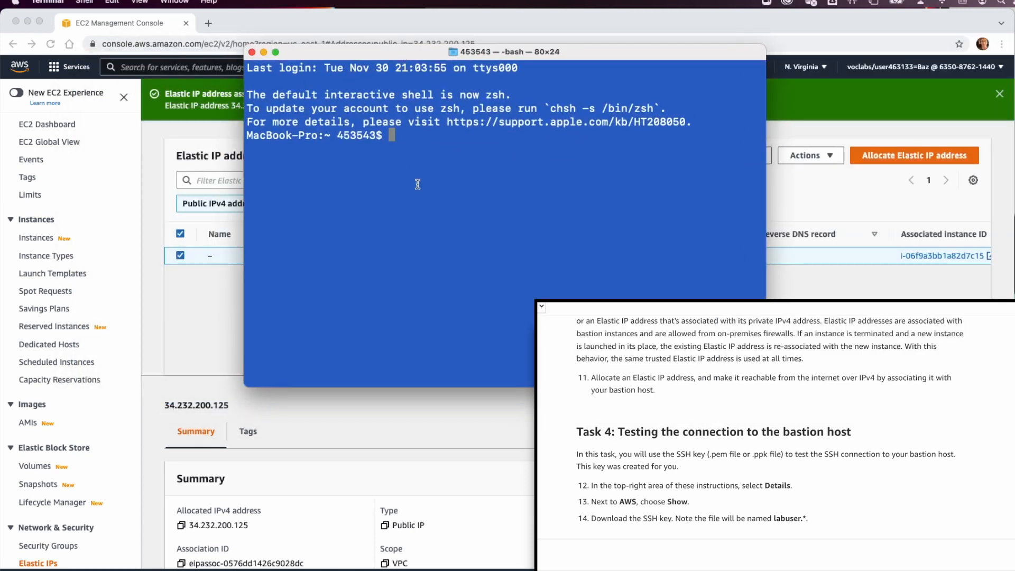
type("cd Dow")
key("Tab")
key("Return")
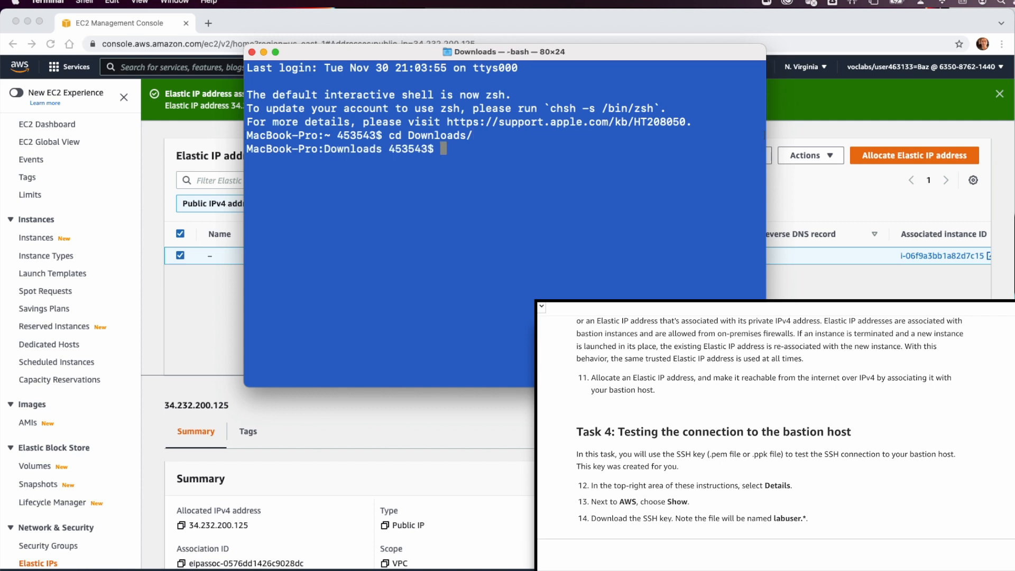
type("chmod 400 la")
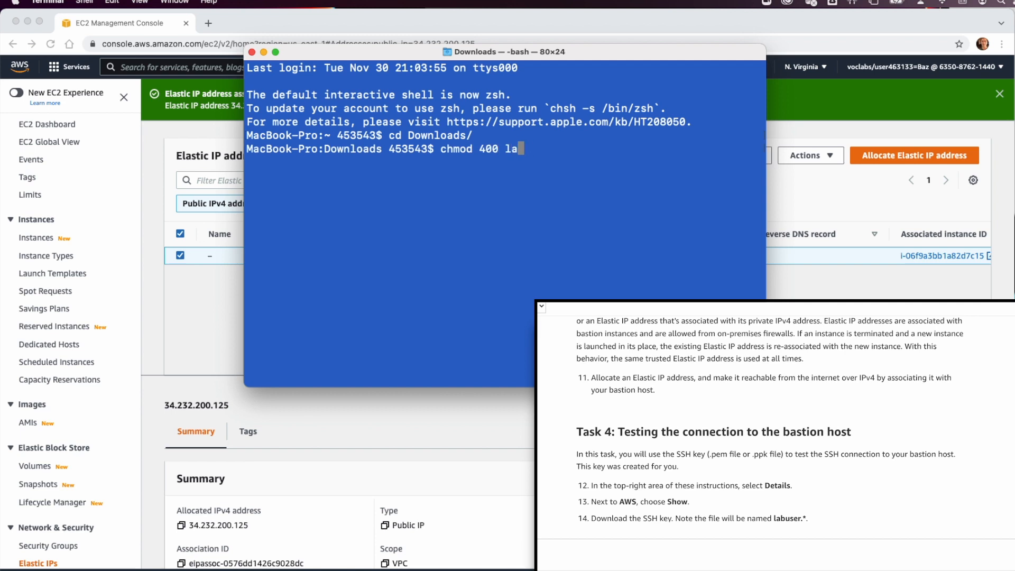
key("Tab")
key("Return")
Begin an ssh command with labsuser.pem as the identity file and ec2-user as the login, without running it.
type("ssh ")
type("-")
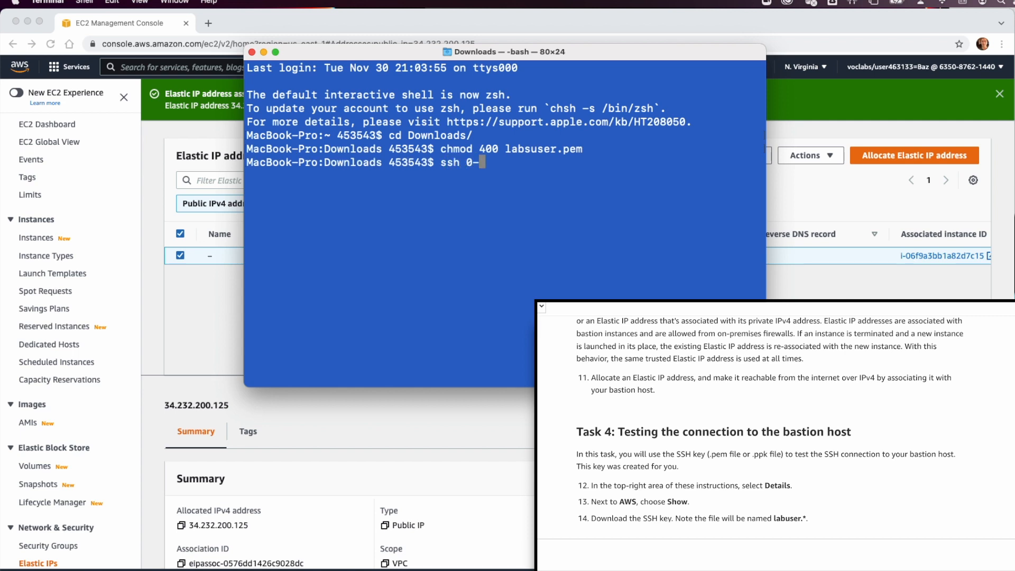
type("i ")
type("lab")
type("s")
key("Tab")
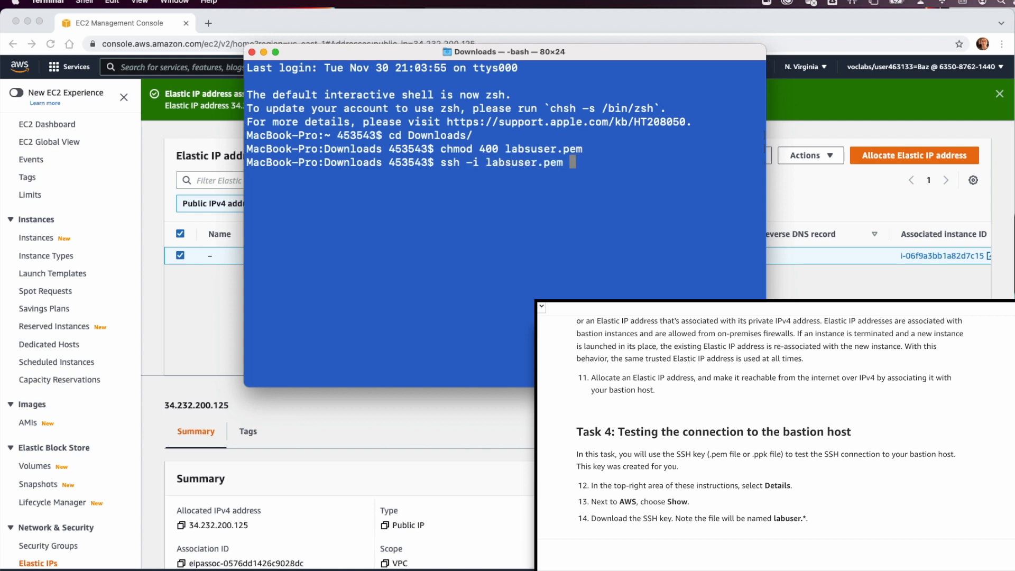
type("ec2-user@")
Switch to the EC2 console in Chrome and copy the Bastion Host's public IPv4 address from its instance details.
left_click(154, 284)
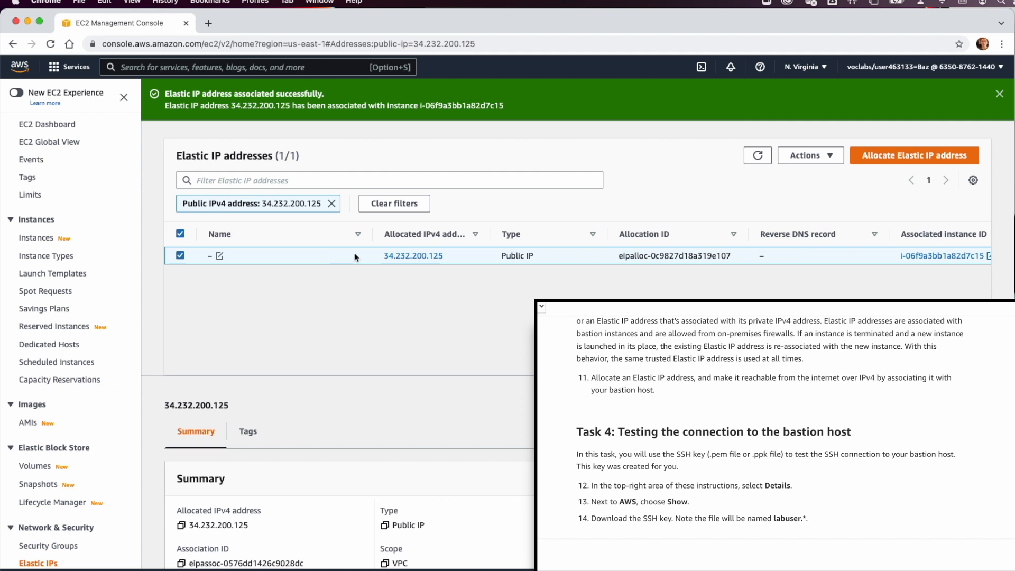
left_click(36, 238)
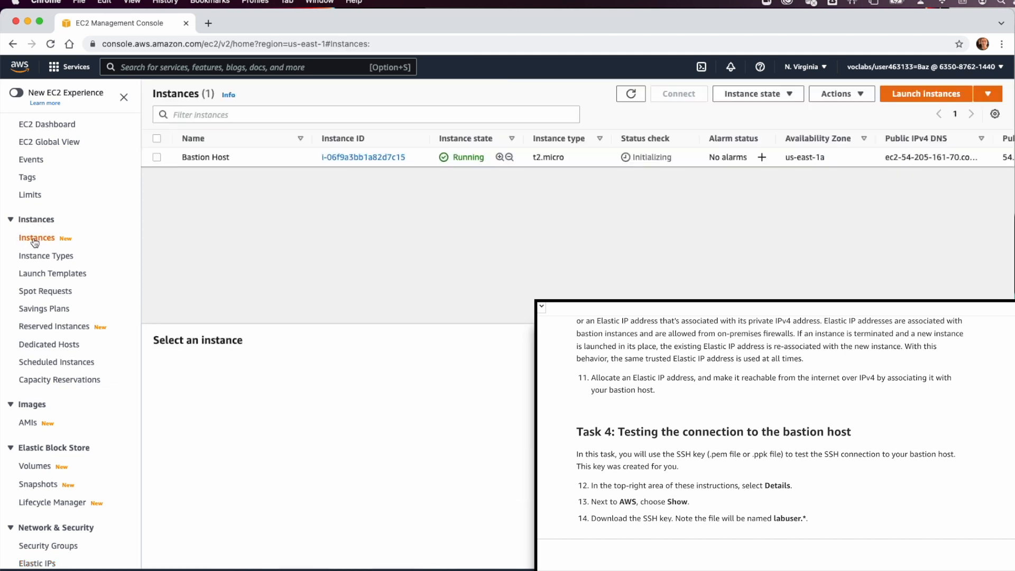
left_click(158, 158)
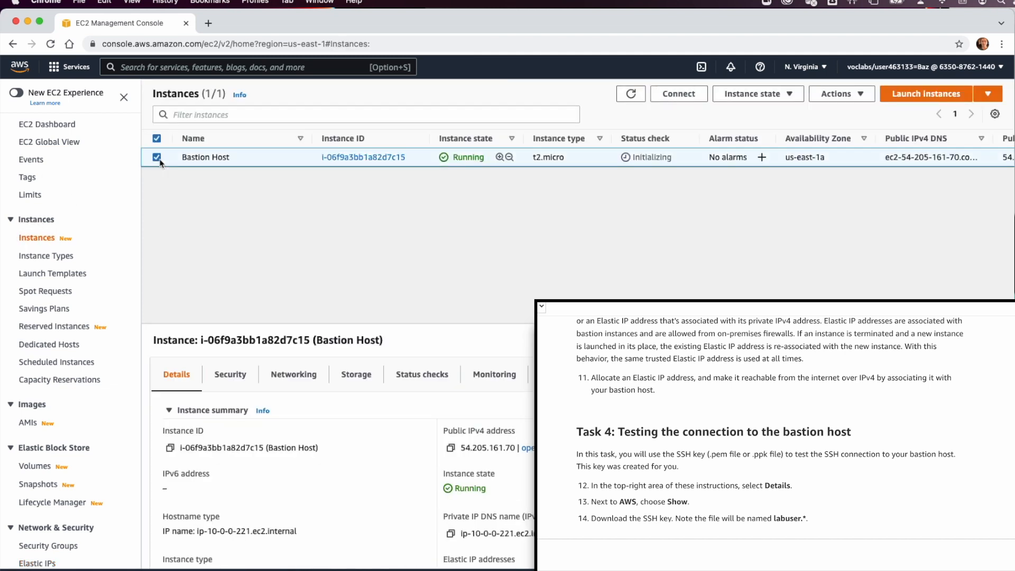
left_click(450, 448)
scroll(451, 455, "down", 2)
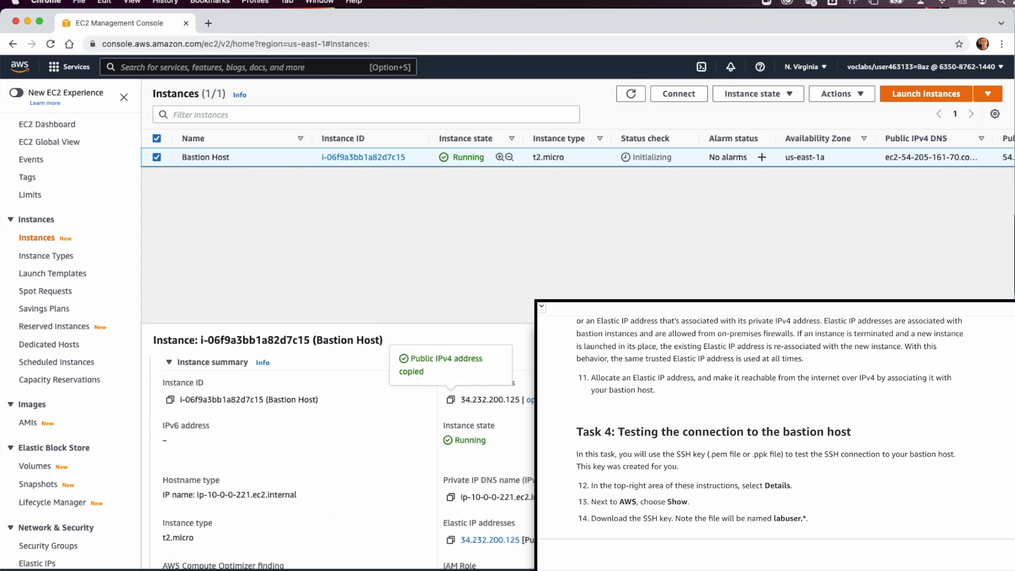
Return to Terminal, complete the ssh command with the copied address 34.232.200.125, and connect, accepting the host's authenticity with yes.
key("super+Tab")
key("super+v")
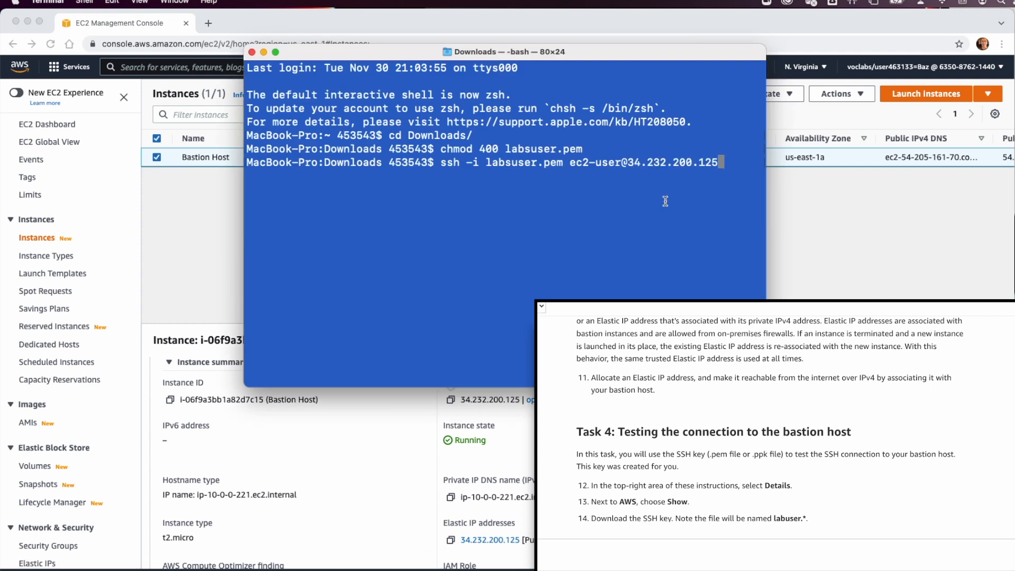
key("Return")
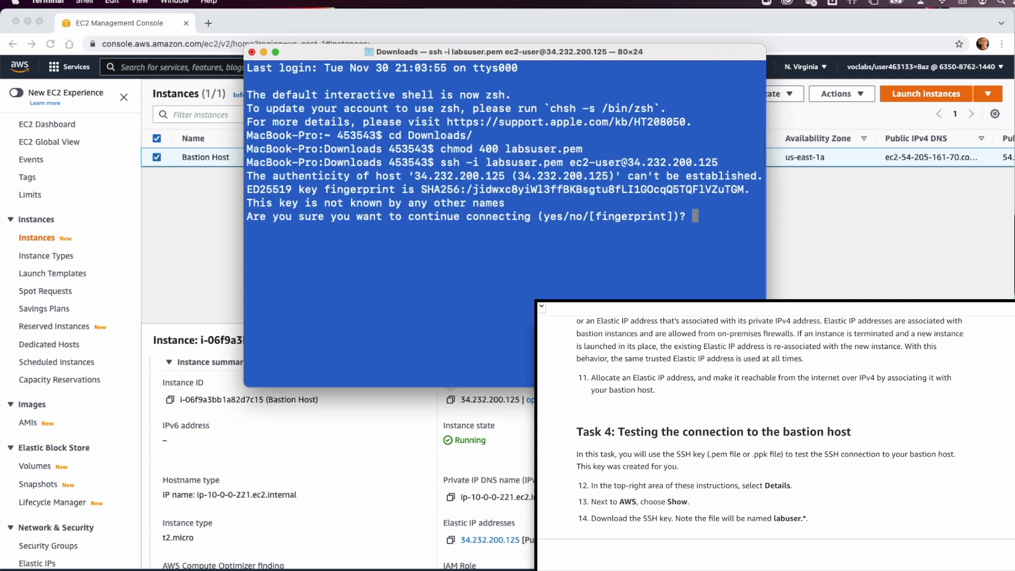
type("yes")
key("Return")
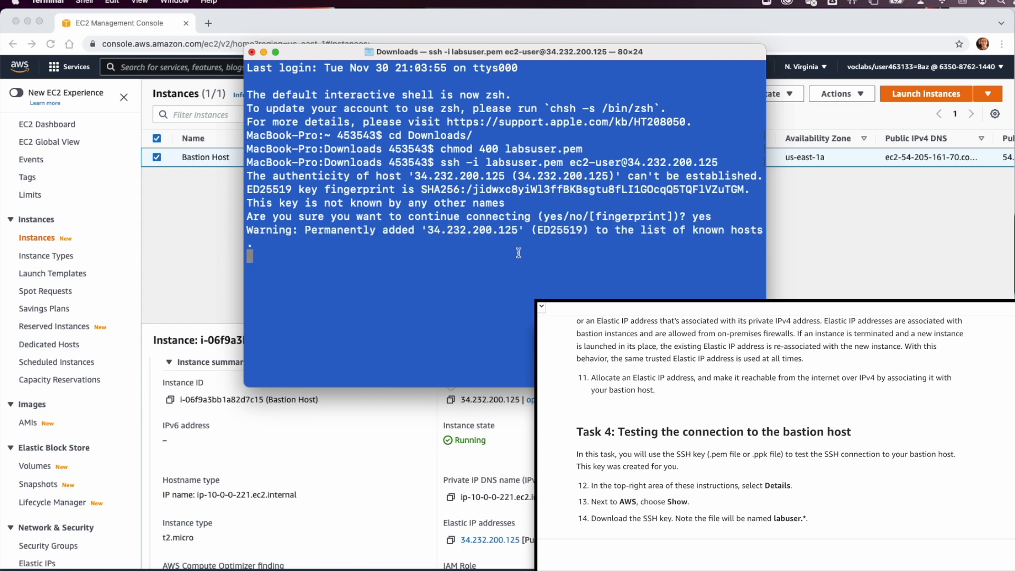
List the contents of the home directory on the bastion host with ls.
type("la")
key("BackSpace")
type("s")
key("Return")
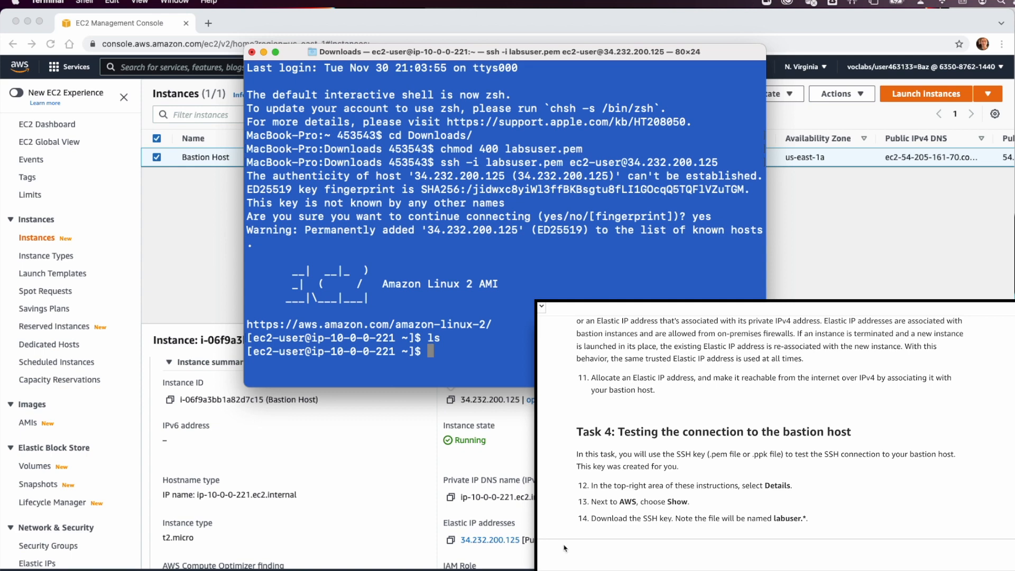
Check the Task 5 private subnet requirements and open the subnet creation form in the VPC console in Chrome.
left_click(656, 431)
scroll(658, 431, "down", 6)
scroll(658, 431, "down", 2)
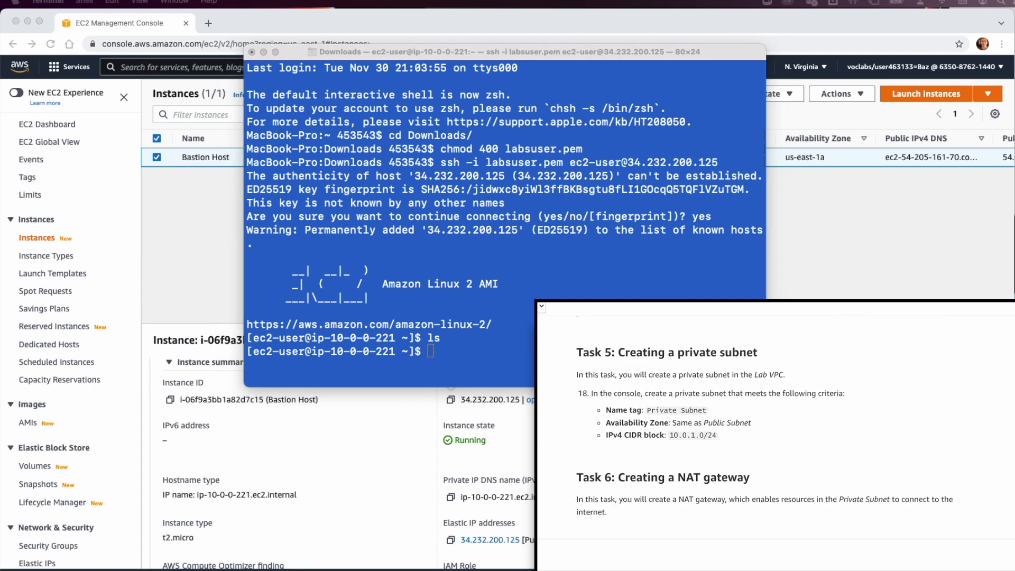
left_click(228, 271)
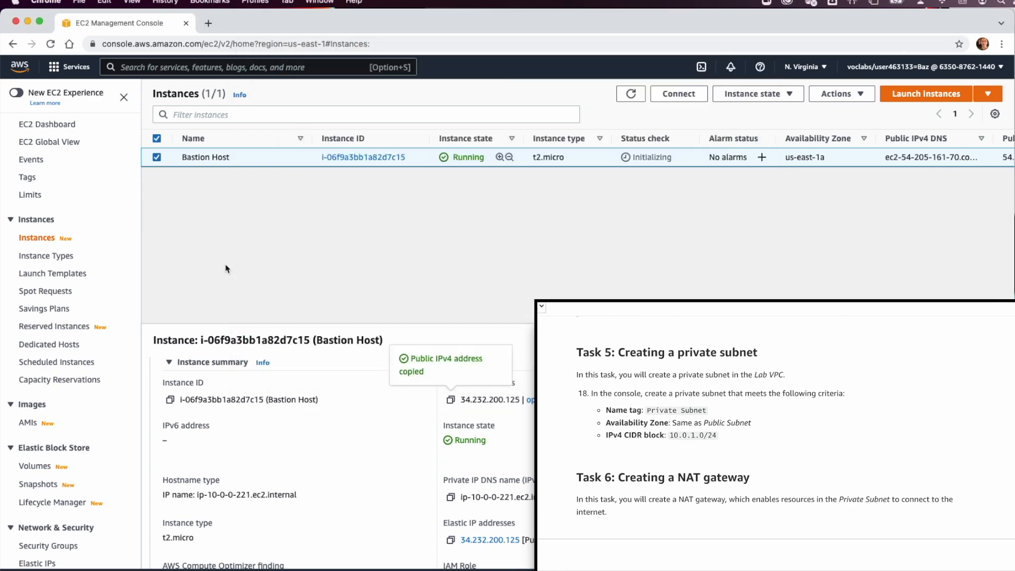
left_click(59, 74)
left_click(280, 205)
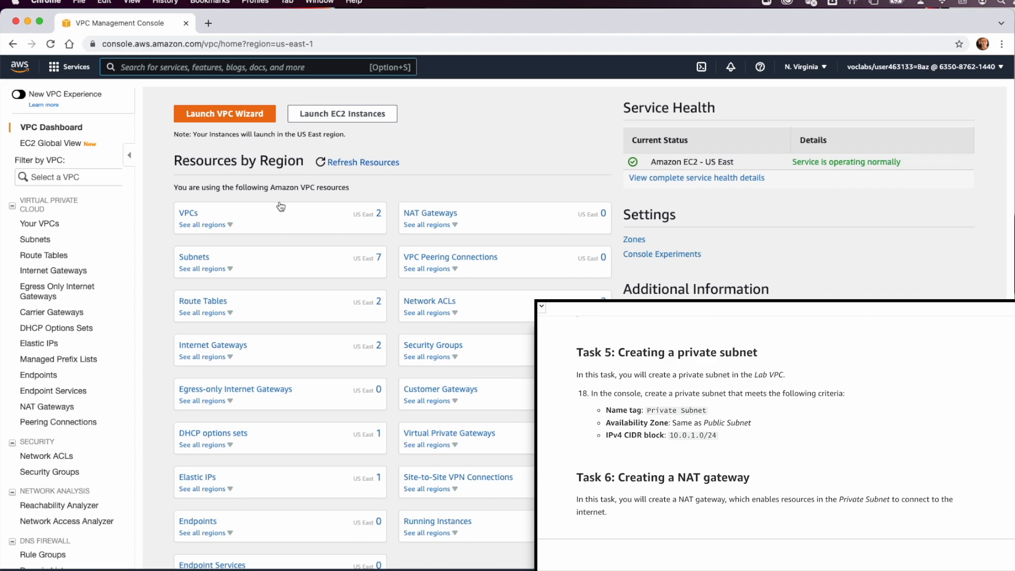
left_click(42, 243)
left_click(924, 106)
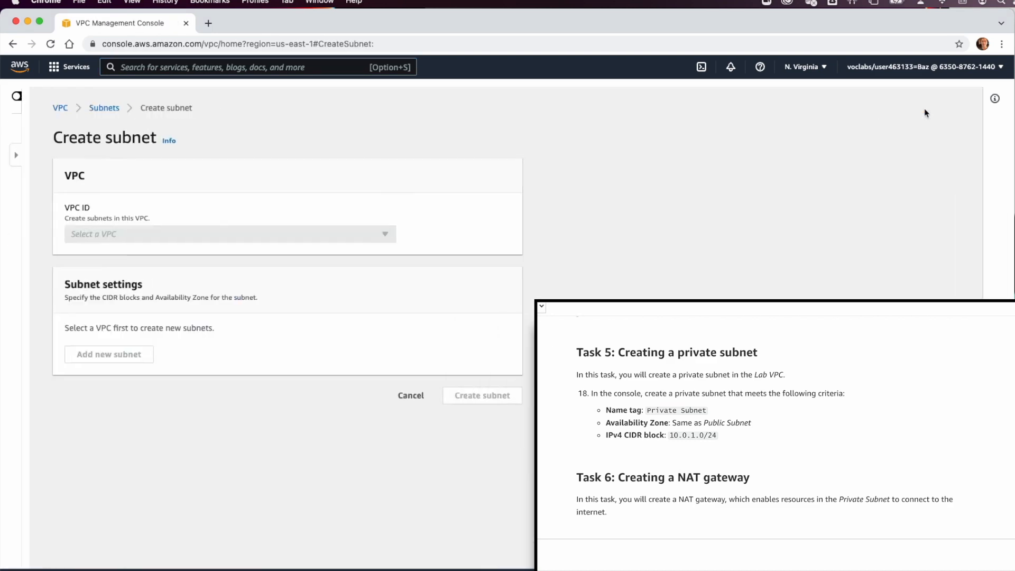
Select Lab VPC for the new subnet, name it Private Subnet, and set its Availability Zone to us-east-1a.
left_click(277, 234)
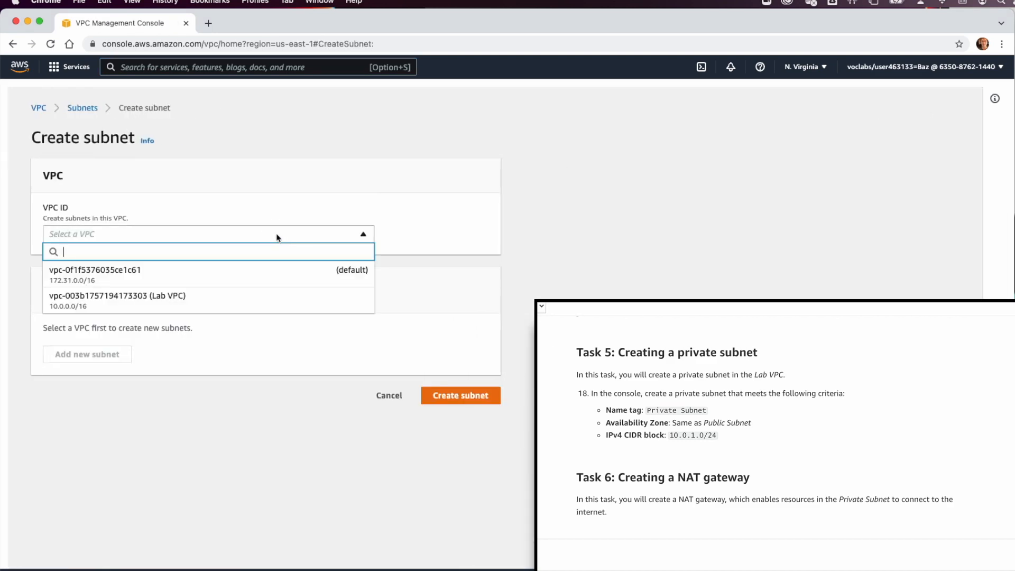
left_click(254, 304)
left_click(298, 439)
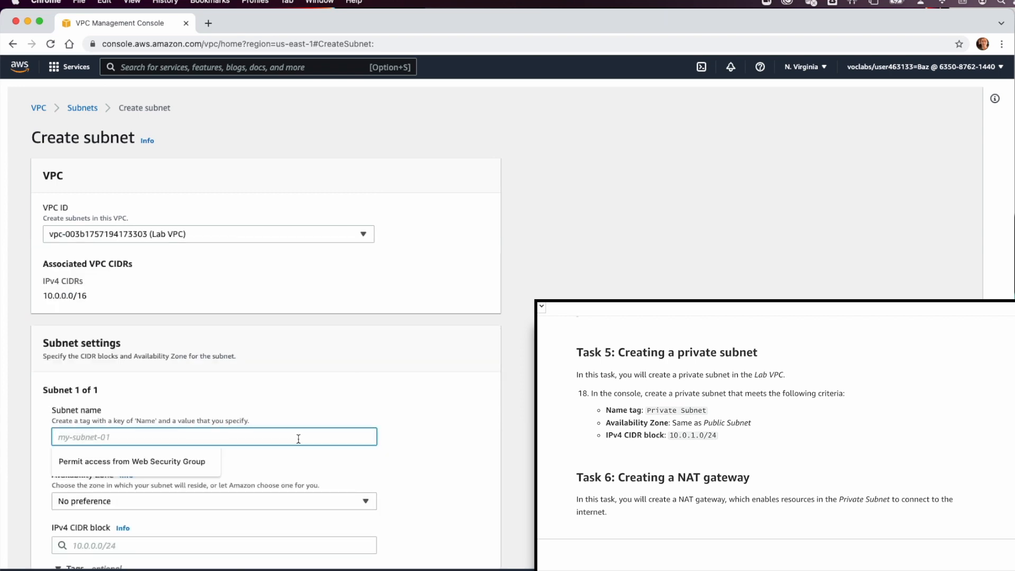
type("Private Subnet")
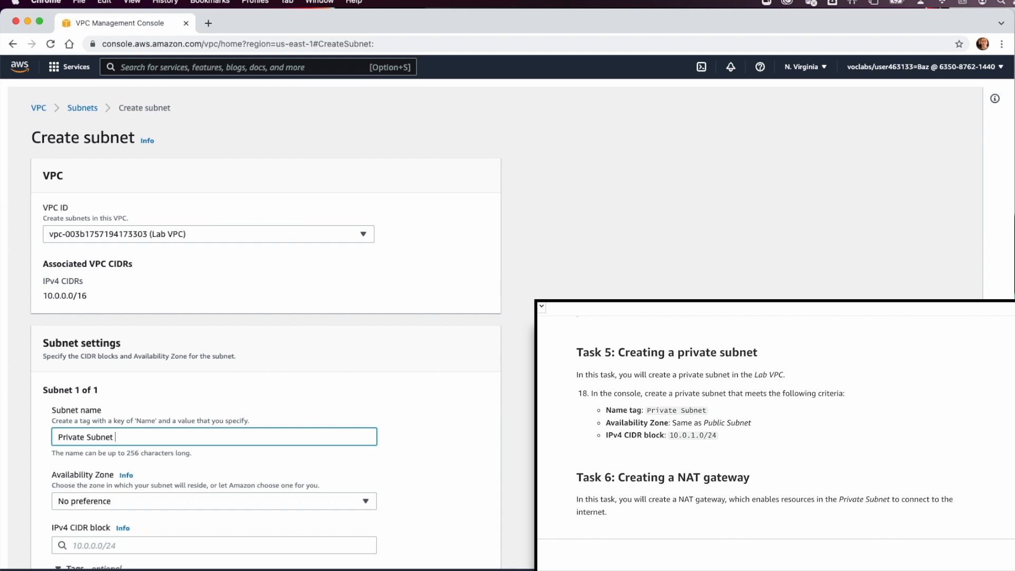
left_click(282, 501)
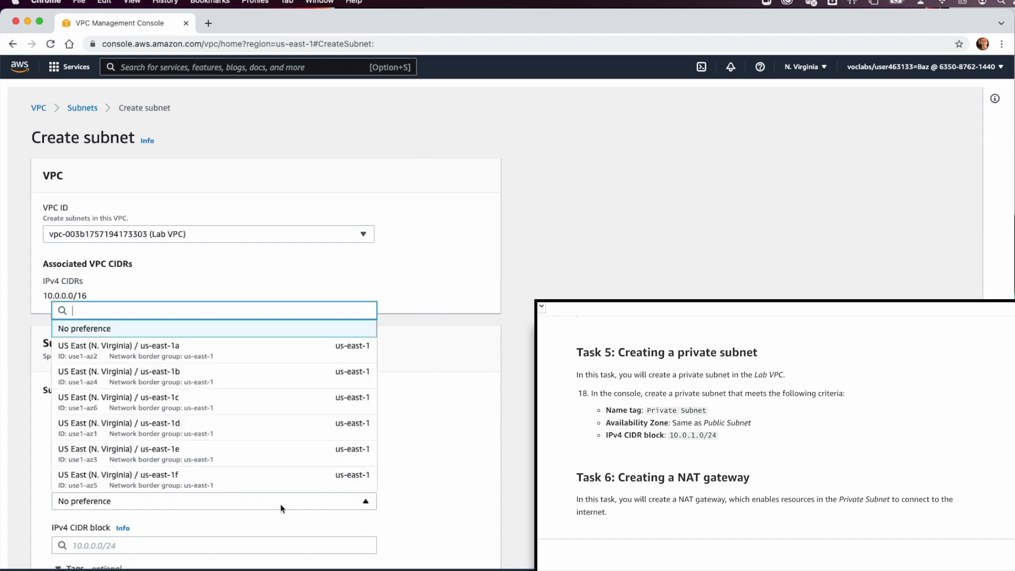
left_click(196, 355)
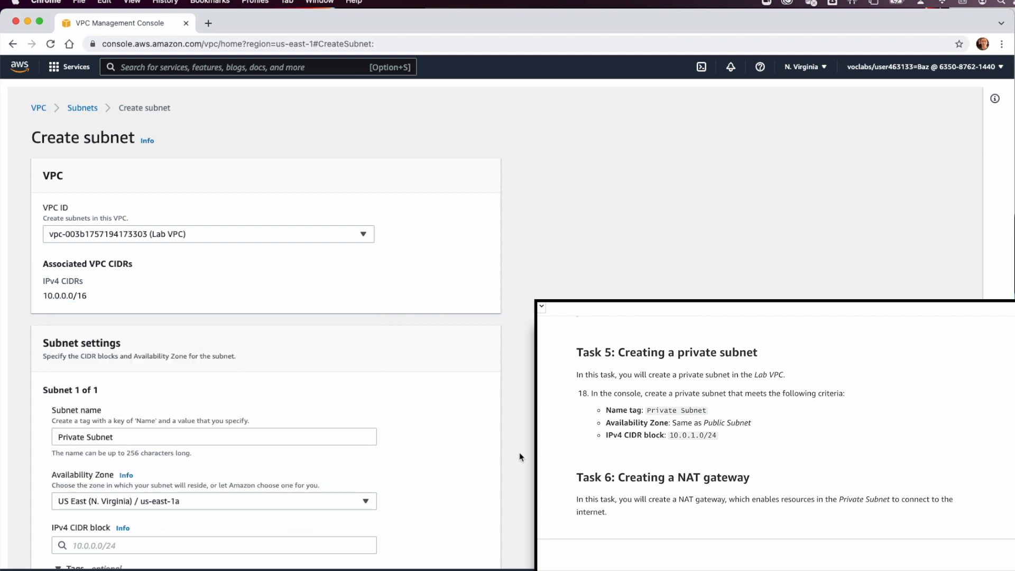
Set the subnet's IPv4 CIDR block to 10.0.1.0/24 and create the subnet.
scroll(520, 456, "down", 1)
scroll(519, 456, "down", 4)
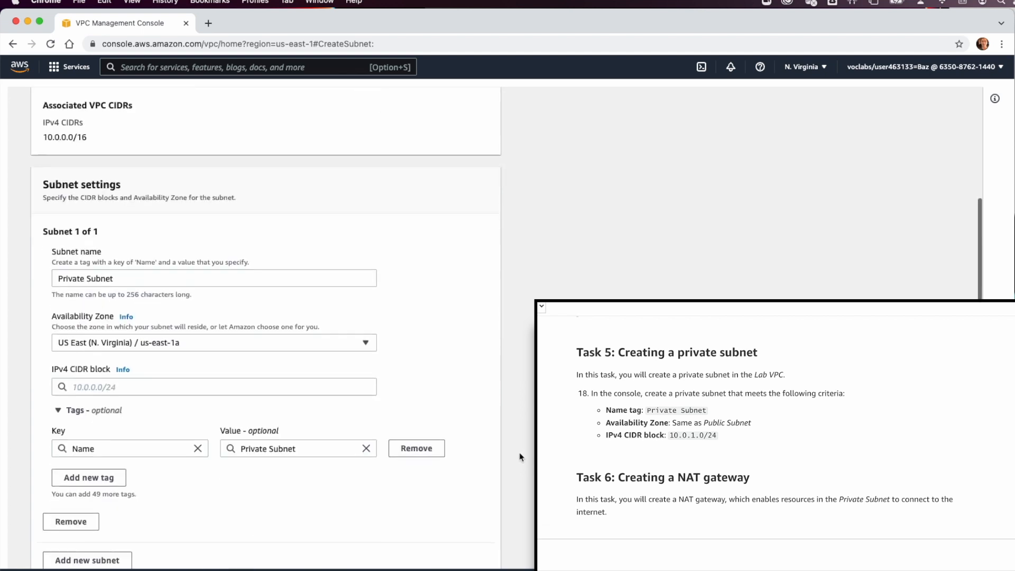
left_click(174, 385)
type("10.")
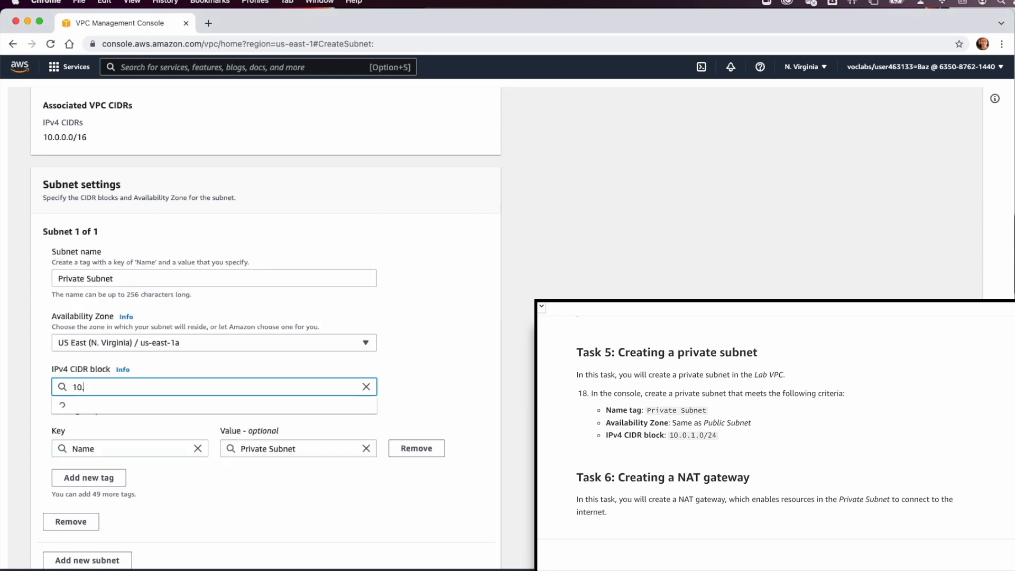
key("BackSpace")
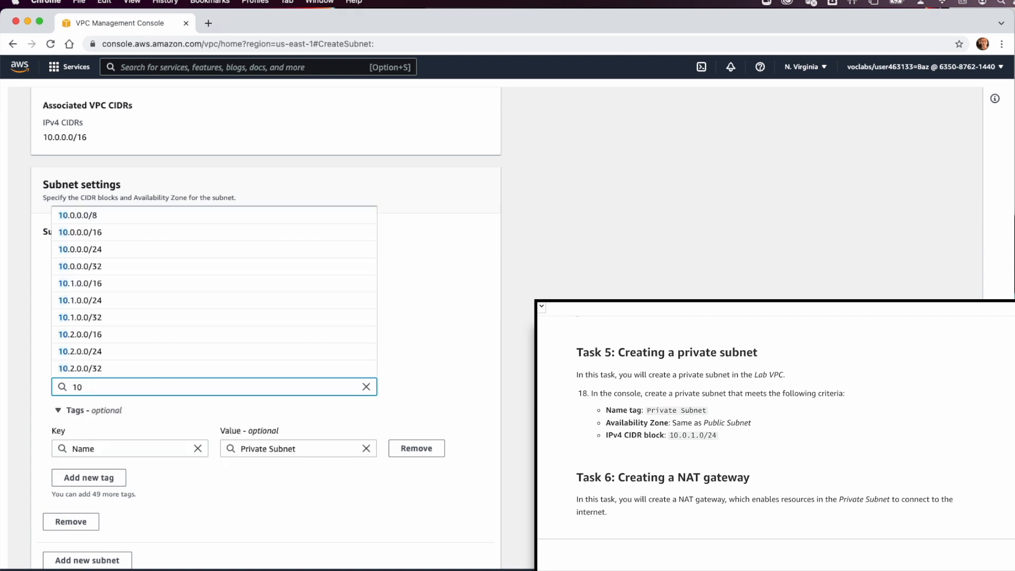
type(".0.")
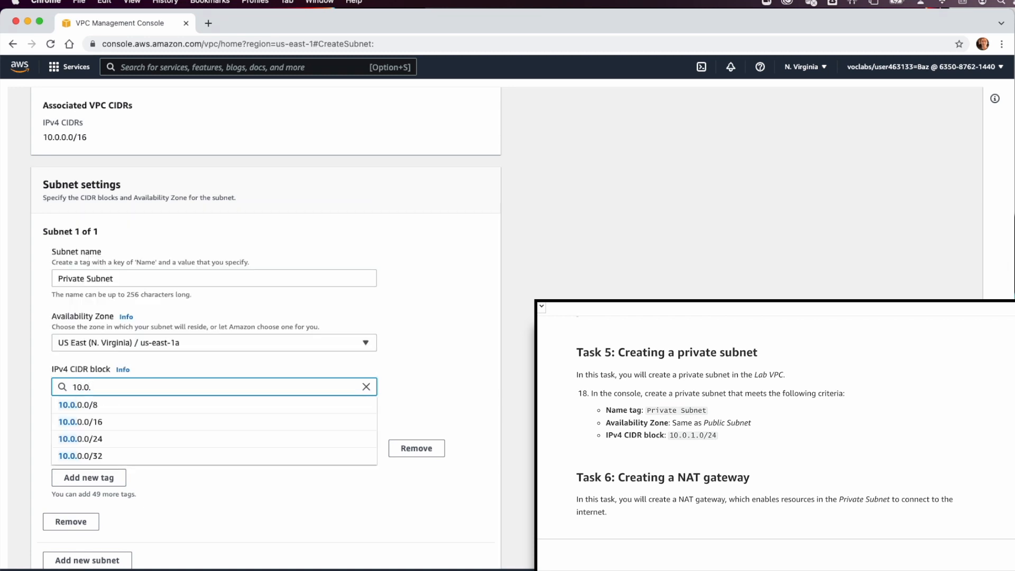
type("1.0/24")
left_click(491, 355)
scroll(491, 356, "down", 1)
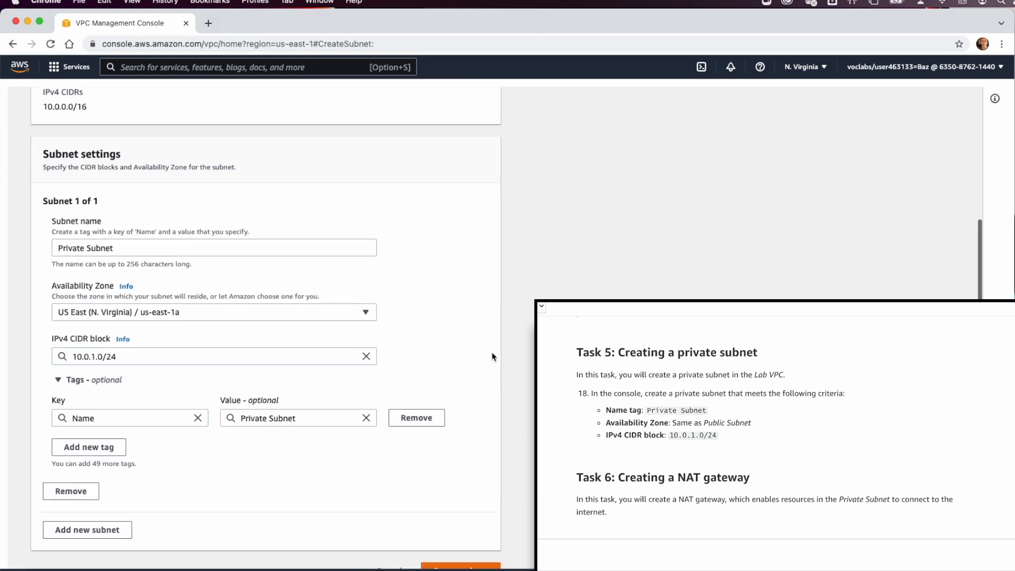
scroll(492, 356, "down", 1)
left_click(457, 549)
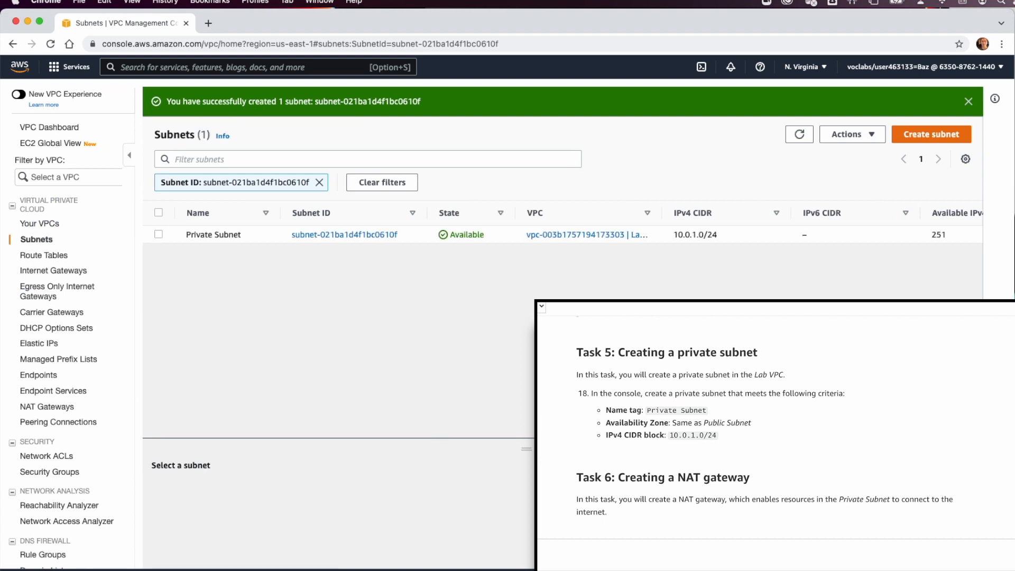
Start creating a NAT gateway and name it Lab NAT Gateway, copying the name from the Task 6 instructions.
left_click(71, 407)
left_click(871, 106)
left_click(75, 262)
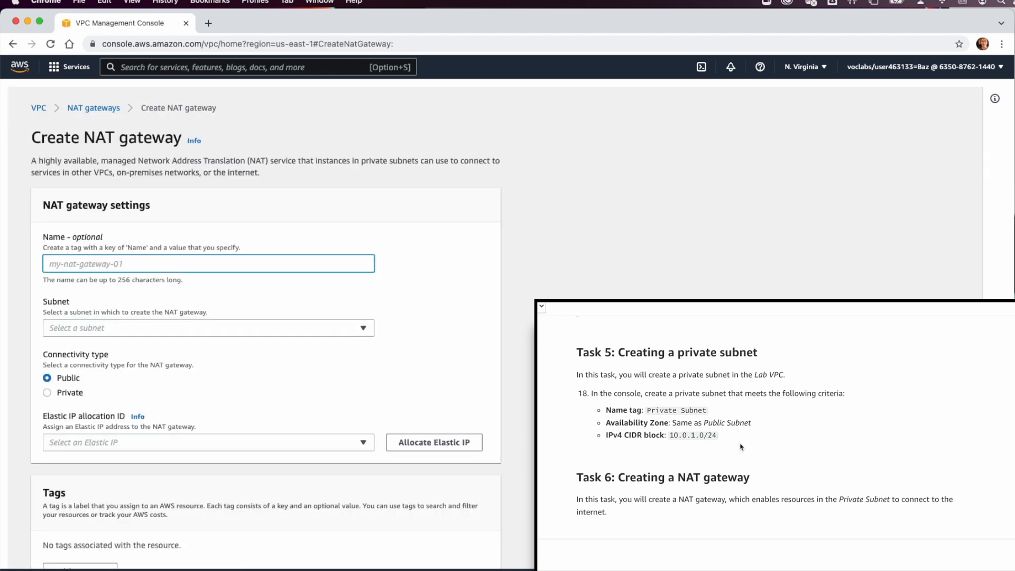
scroll(740, 447, "down", 3)
left_click(640, 414)
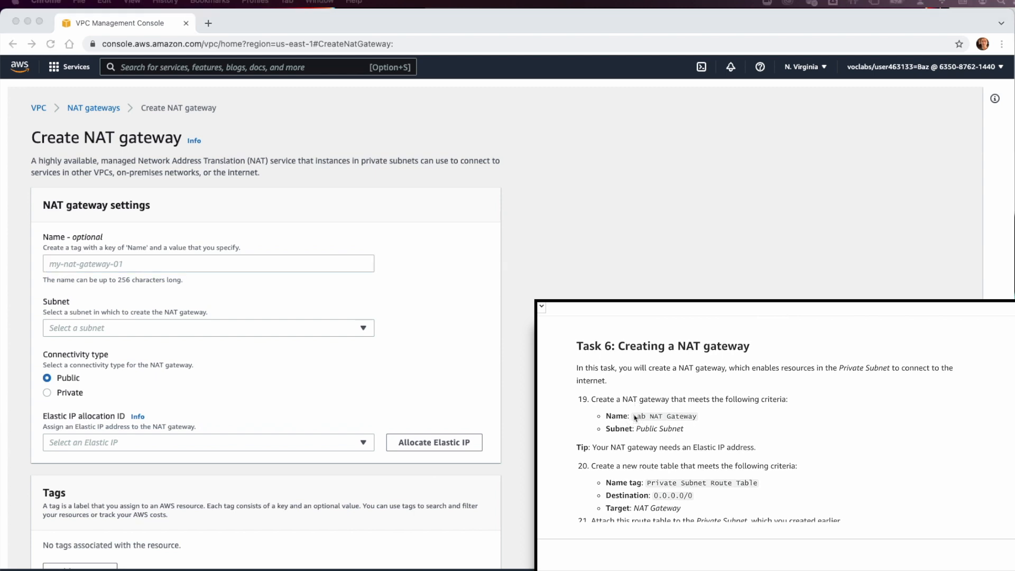
left_click_drag(633, 416, 729, 415)
key("cmd+c")
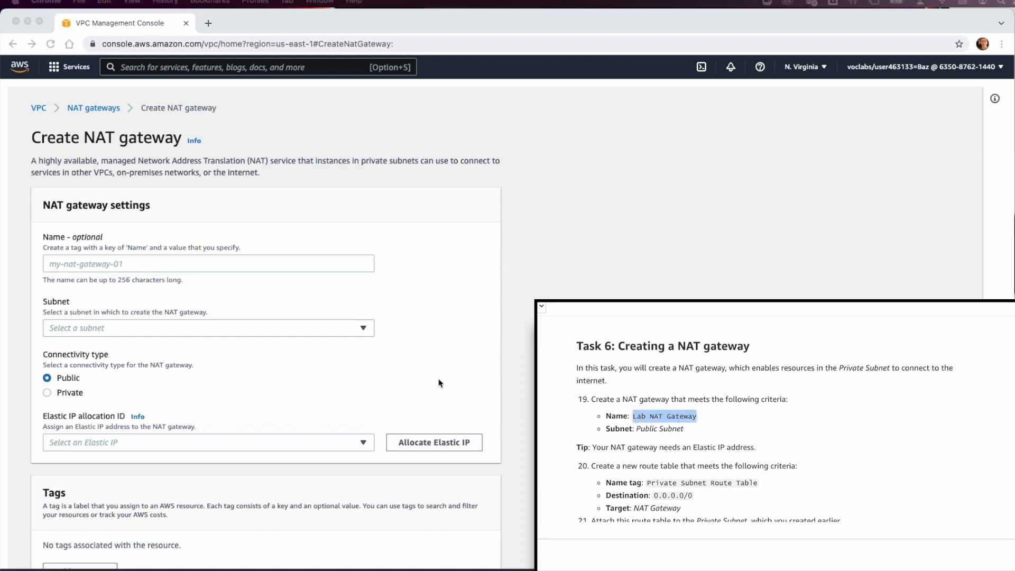
left_click(140, 264)
key("cmd+v")
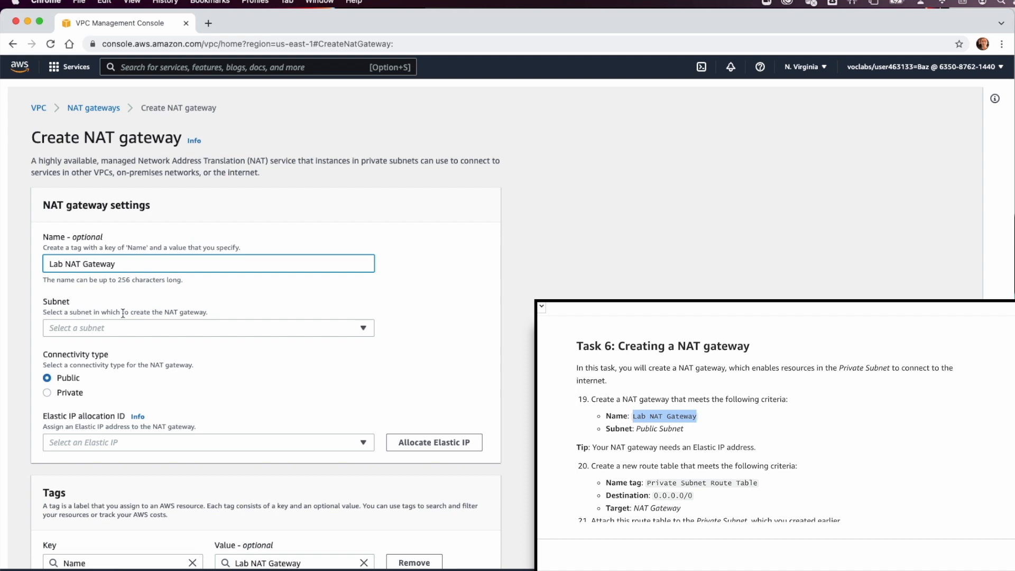
Place the NAT gateway in Public Subnet, allocate an Elastic IP to it, and create the gateway.
left_click(122, 327)
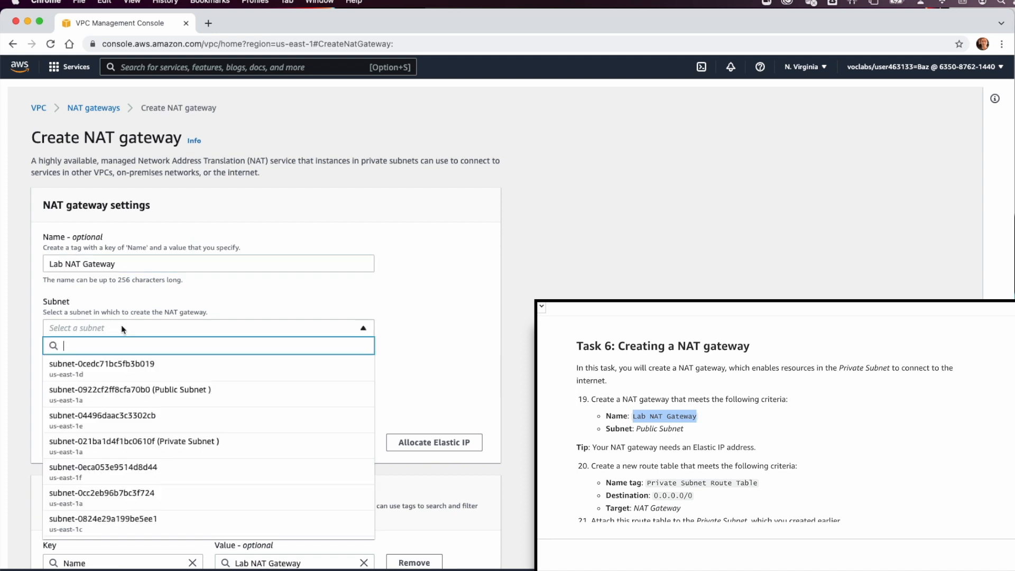
left_click(202, 397)
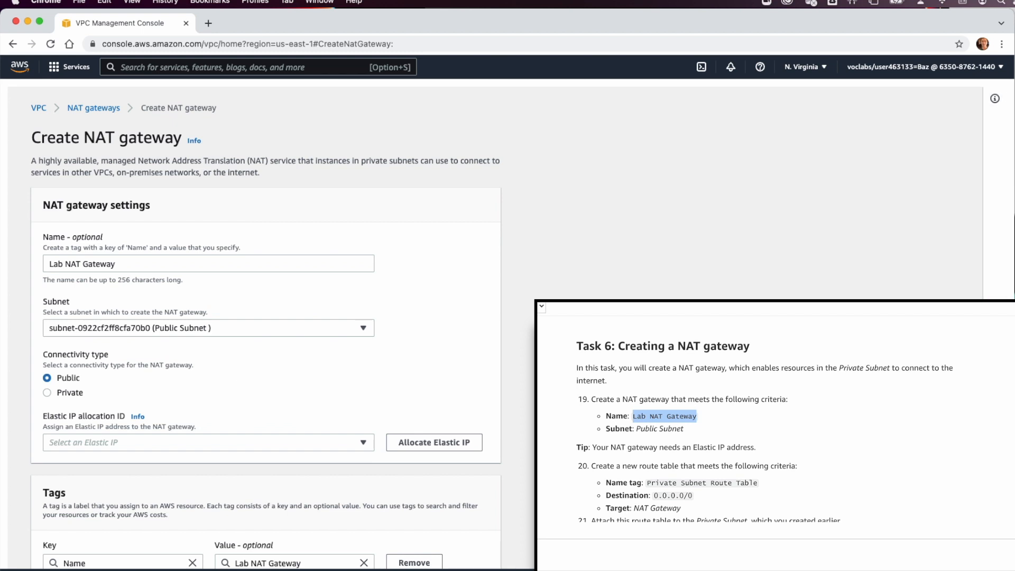
scroll(643, 470, "down", 3)
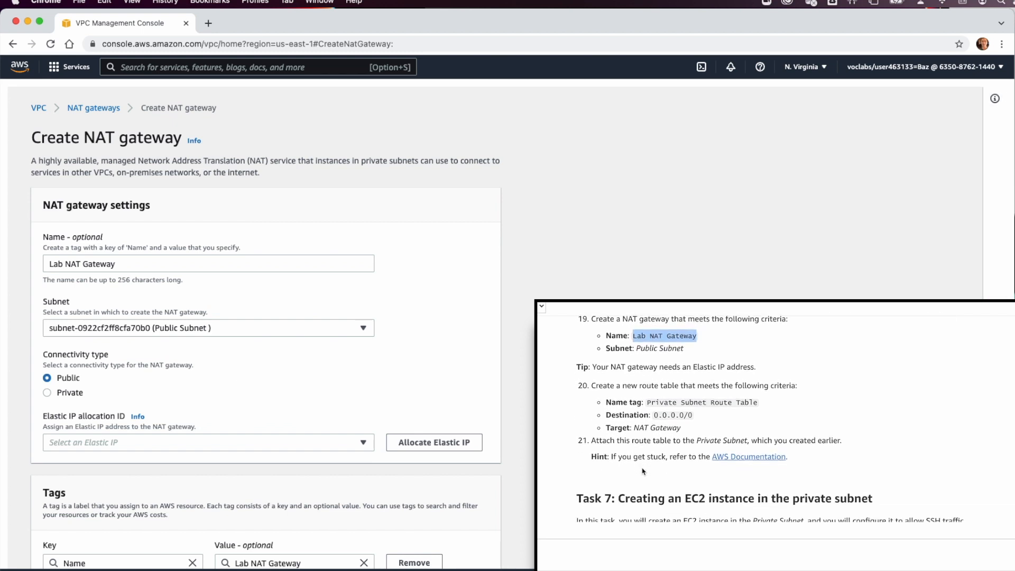
left_click(428, 444)
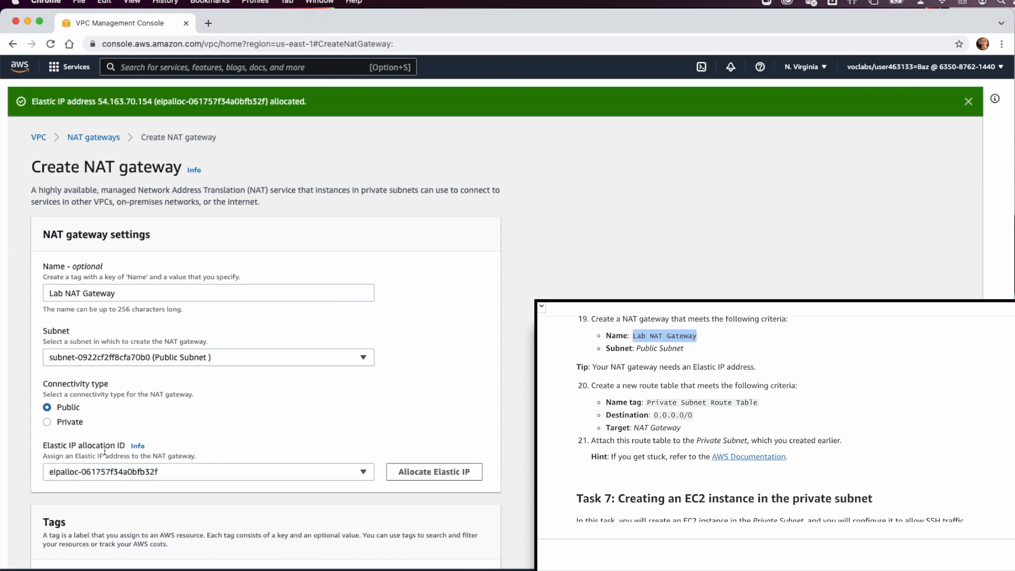
scroll(290, 411, "down", 5)
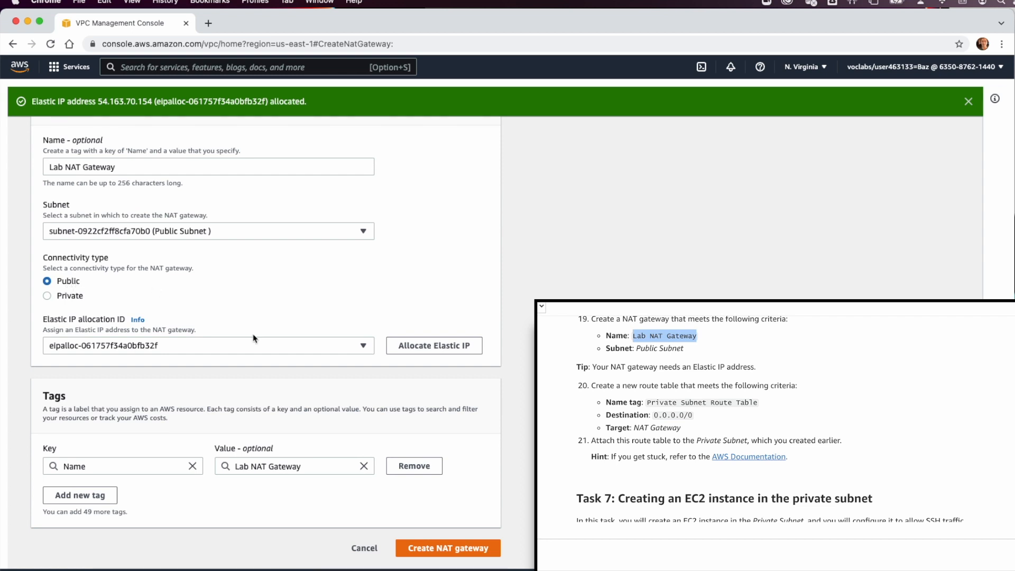
left_click(432, 548)
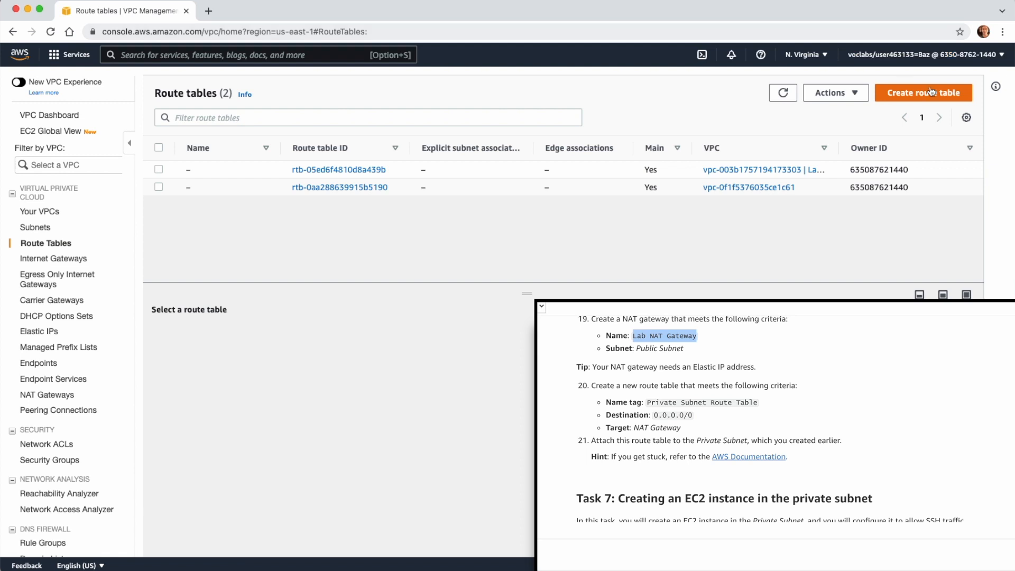
Create a route table named Private Subnet Route Table in Lab VPC.
left_click(931, 91)
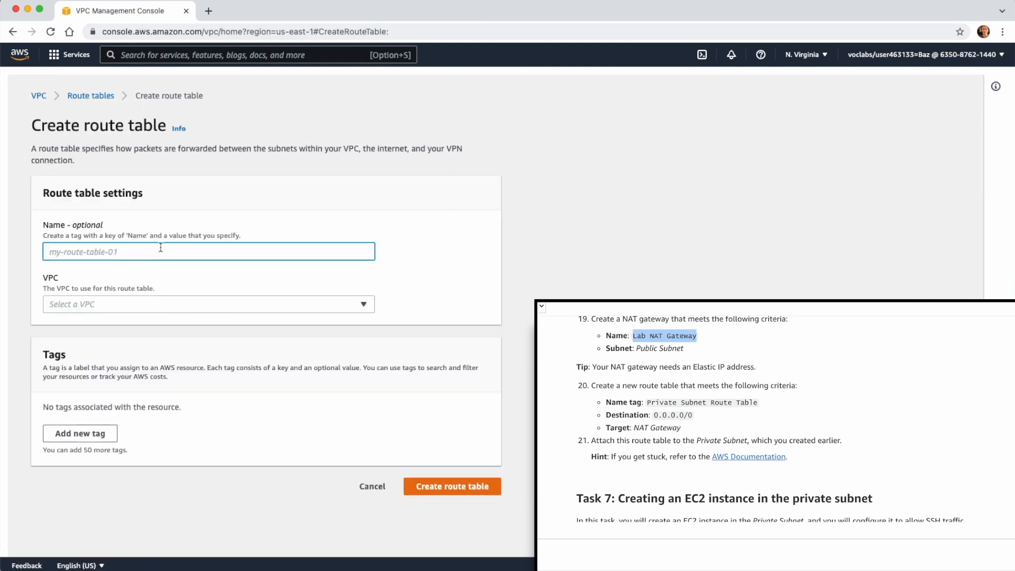
key("super+Tab")
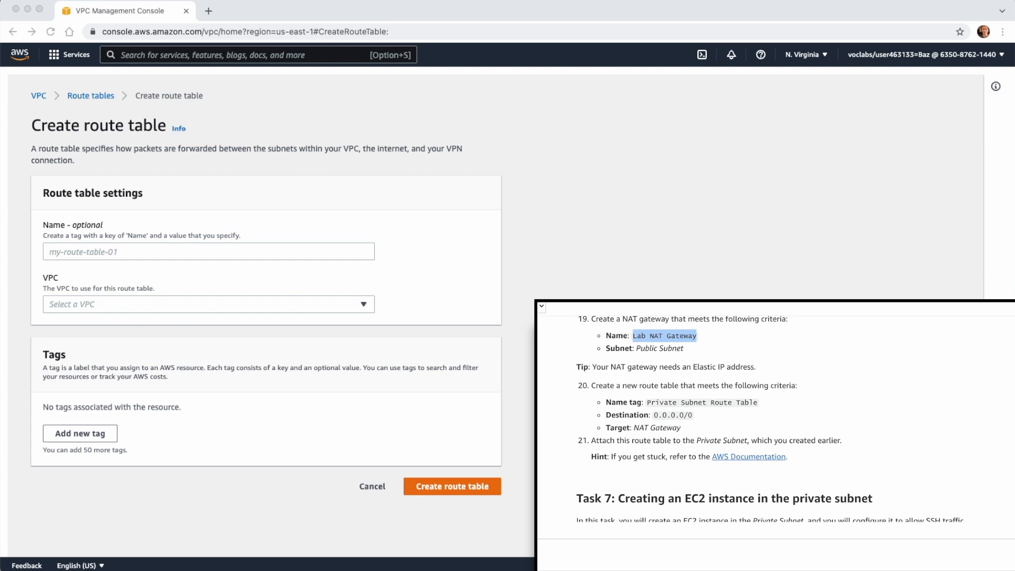
left_click(124, 254)
type("Private Subnet Route Table")
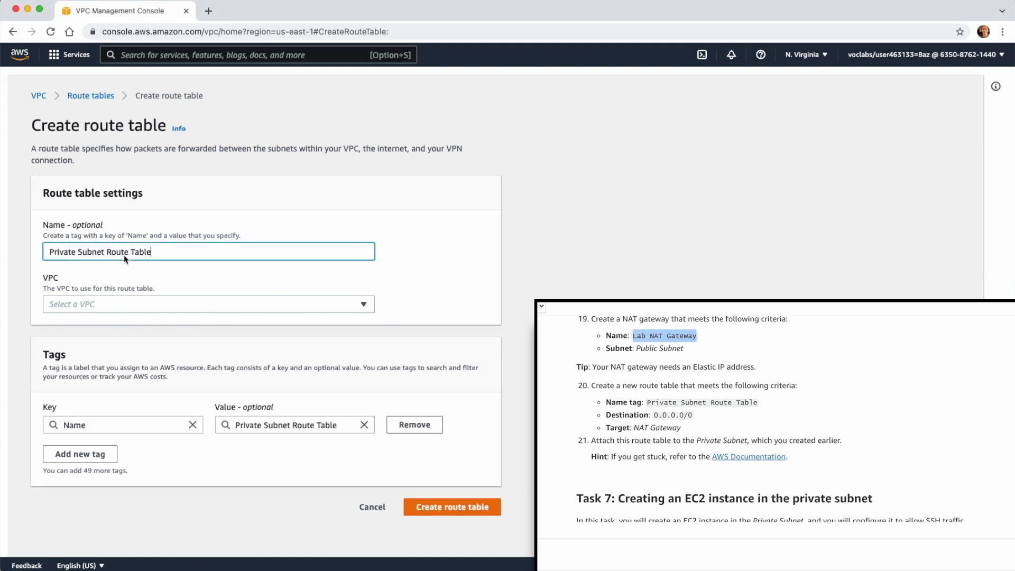
left_click(110, 305)
left_click(129, 359)
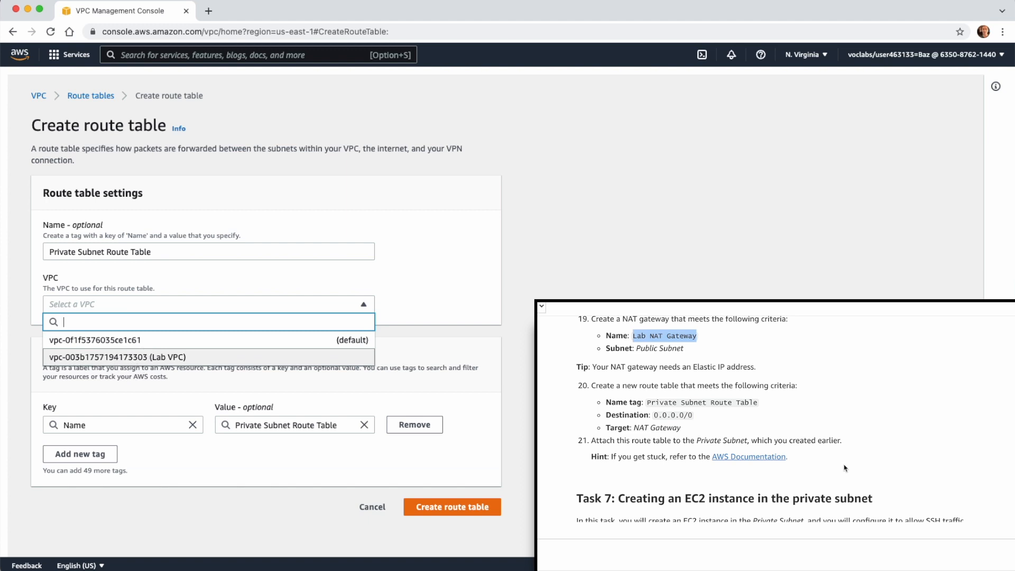
left_click(453, 501)
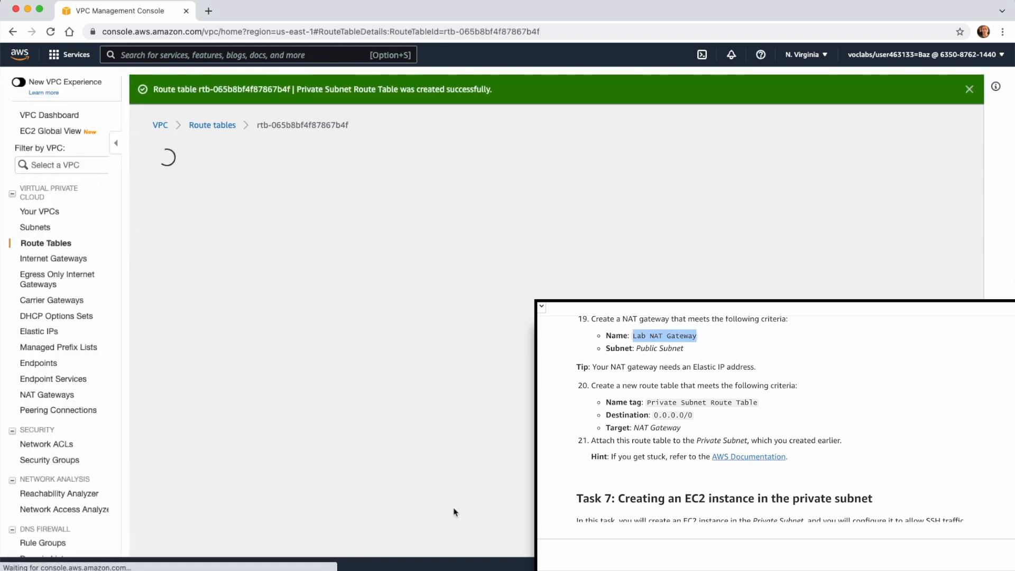
In the route tables list, name Lab VPC's main route table Public Route Table and widen the Name column.
left_click(224, 126)
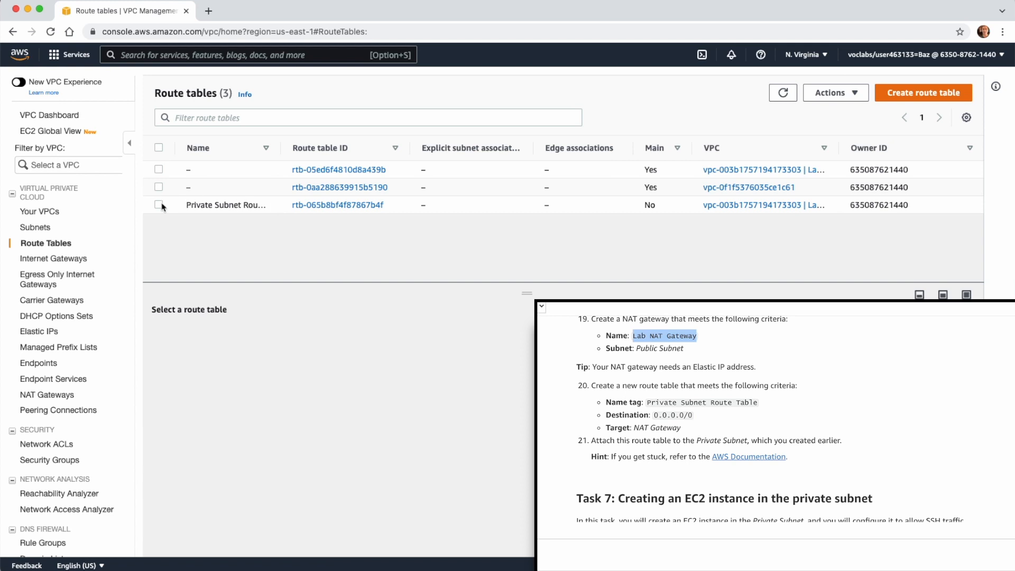
left_click(160, 205)
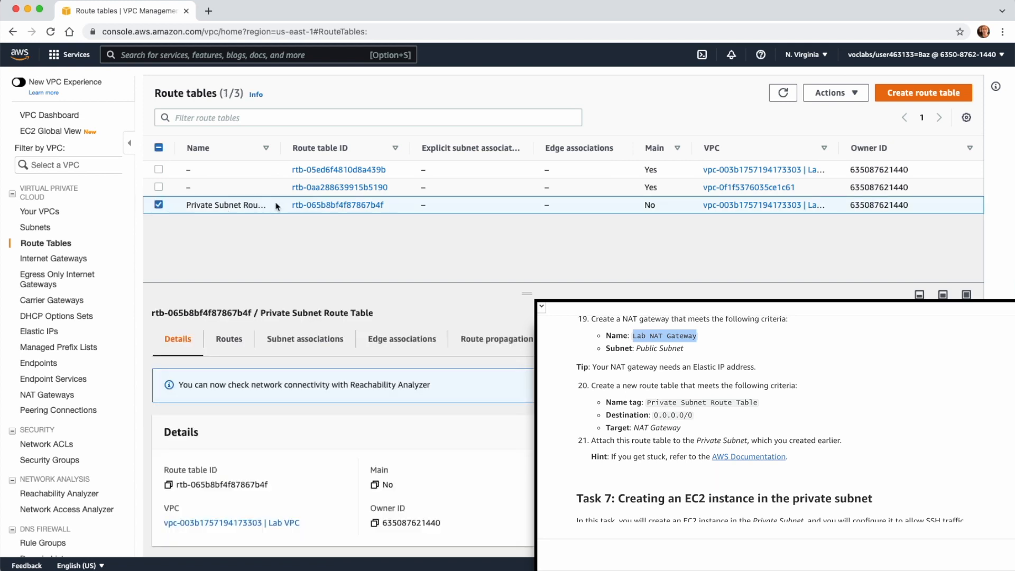
left_click(197, 170)
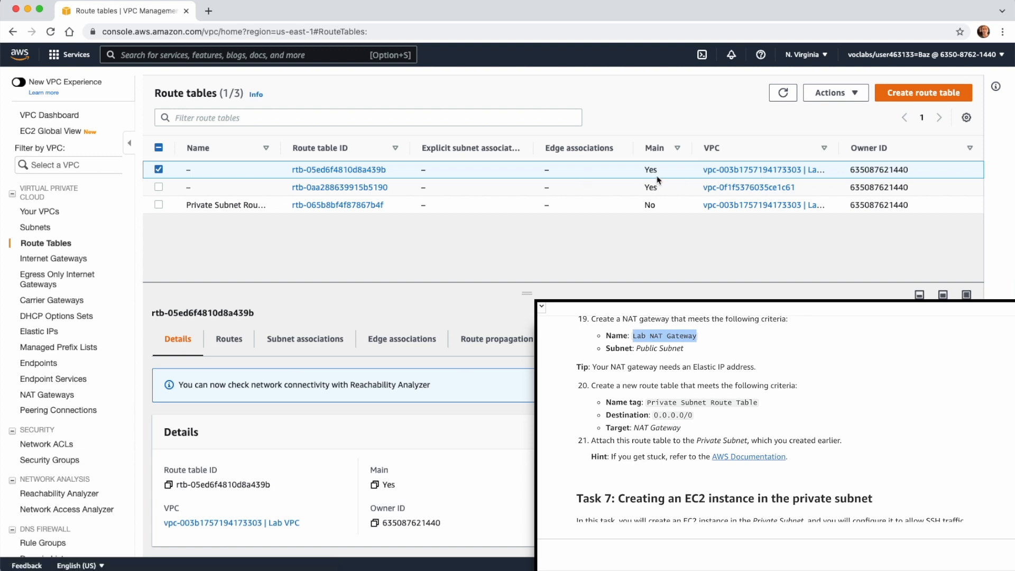
left_click_drag(646, 403, 788, 392)
left_click(199, 170)
type("Public Route Table")
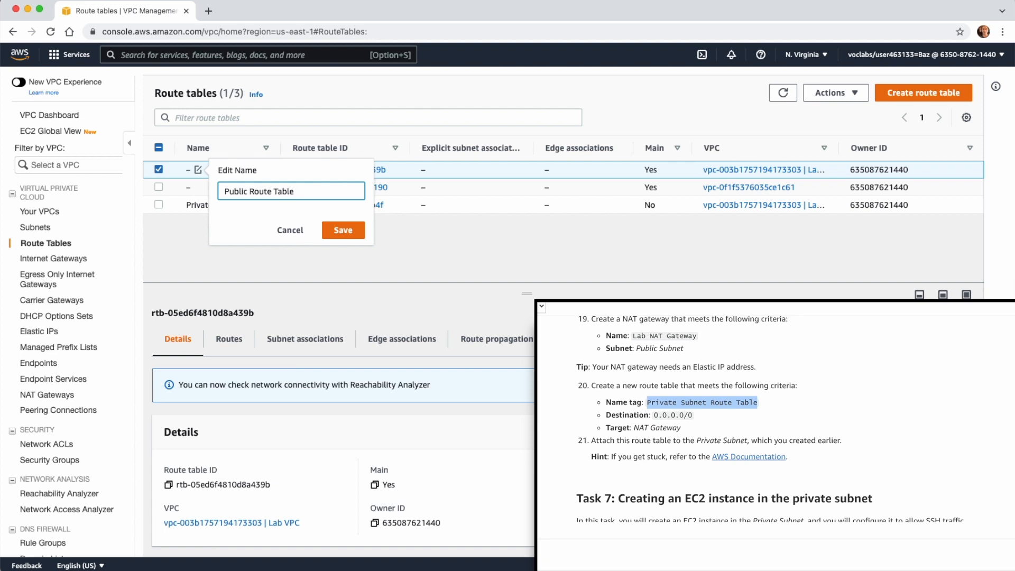
left_click(343, 230)
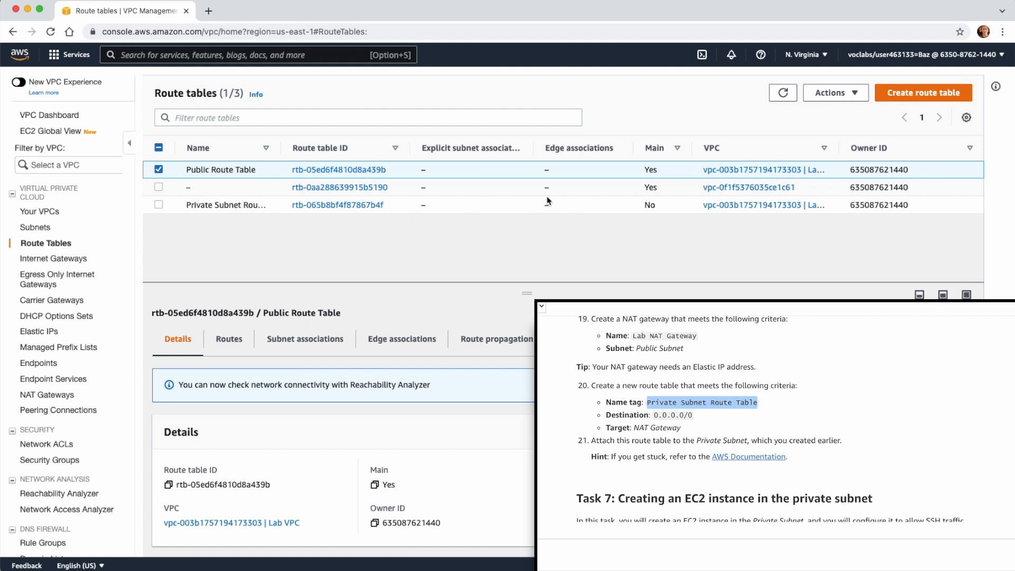
left_click_drag(280, 148, 377, 147)
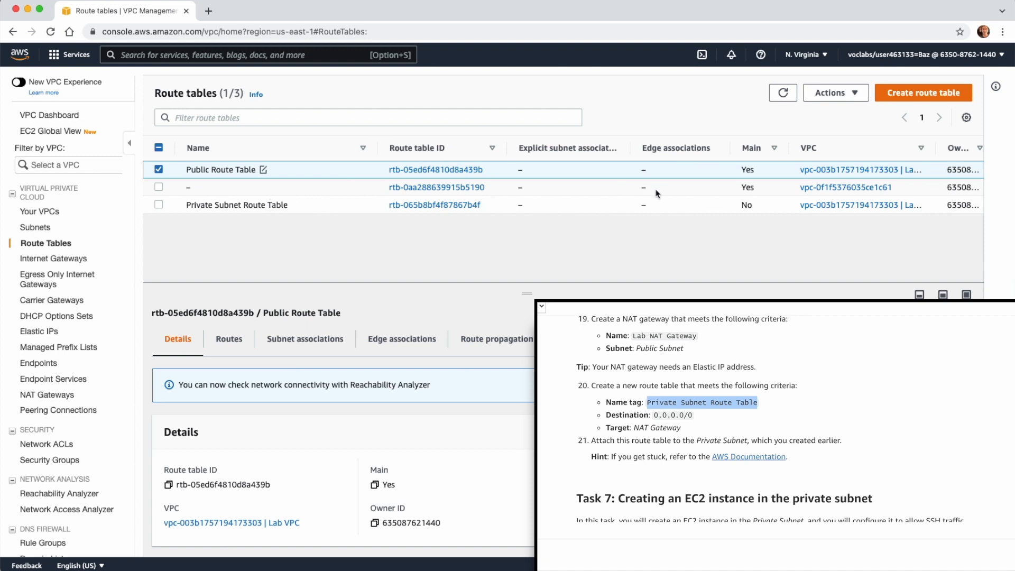
Add a 0.0.0.0/0 route targeting the lab's NAT gateway to Private Subnet Route Table and save the changes.
left_click(747, 205)
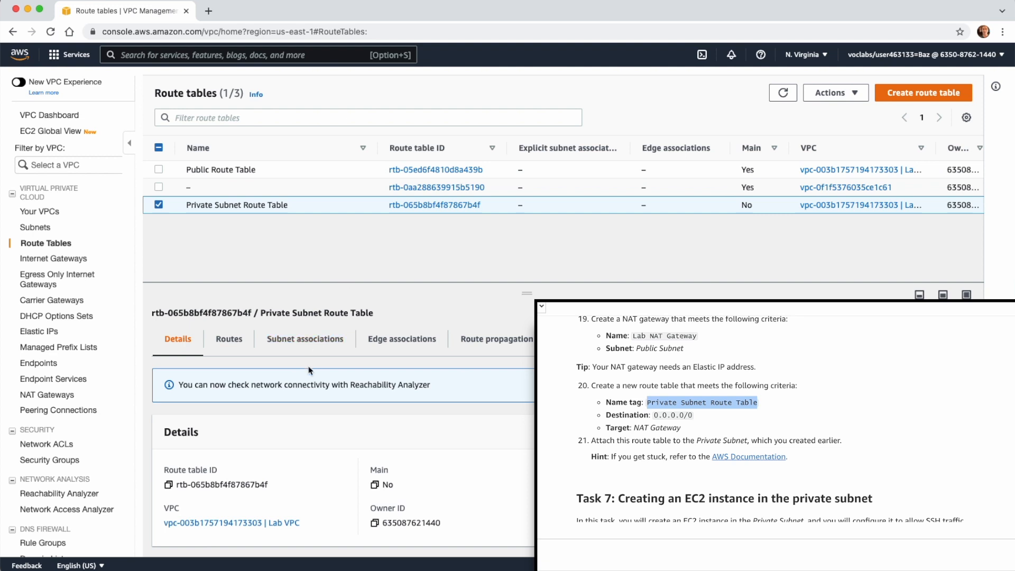
left_click(225, 344)
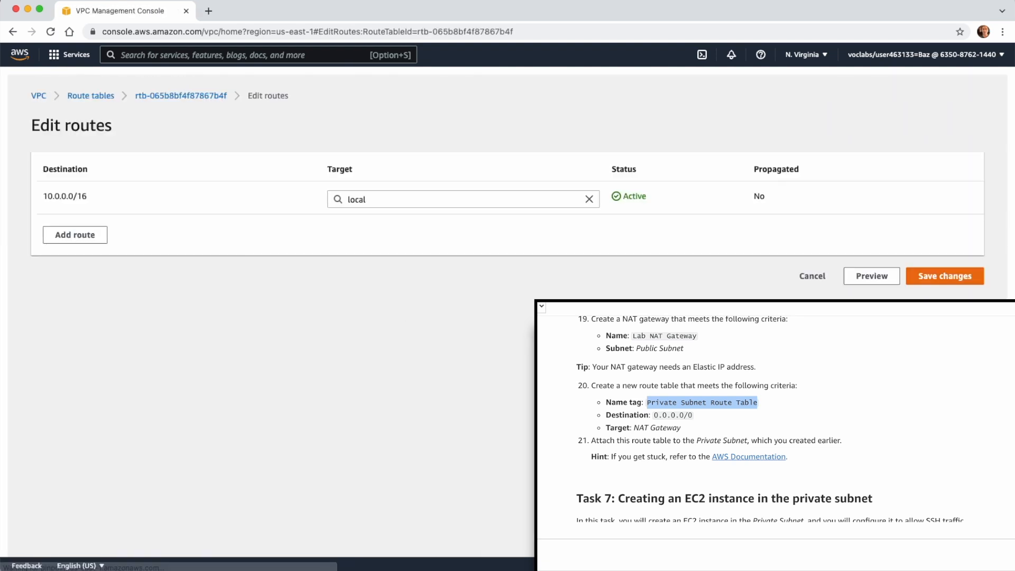
left_click(75, 235)
left_click(98, 237)
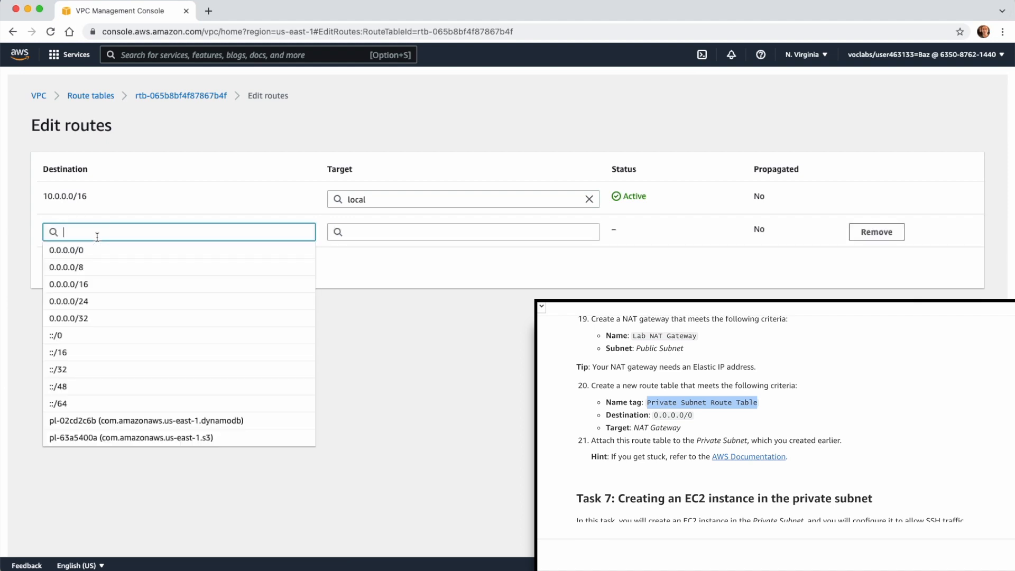
left_click(97, 250)
left_click(378, 239)
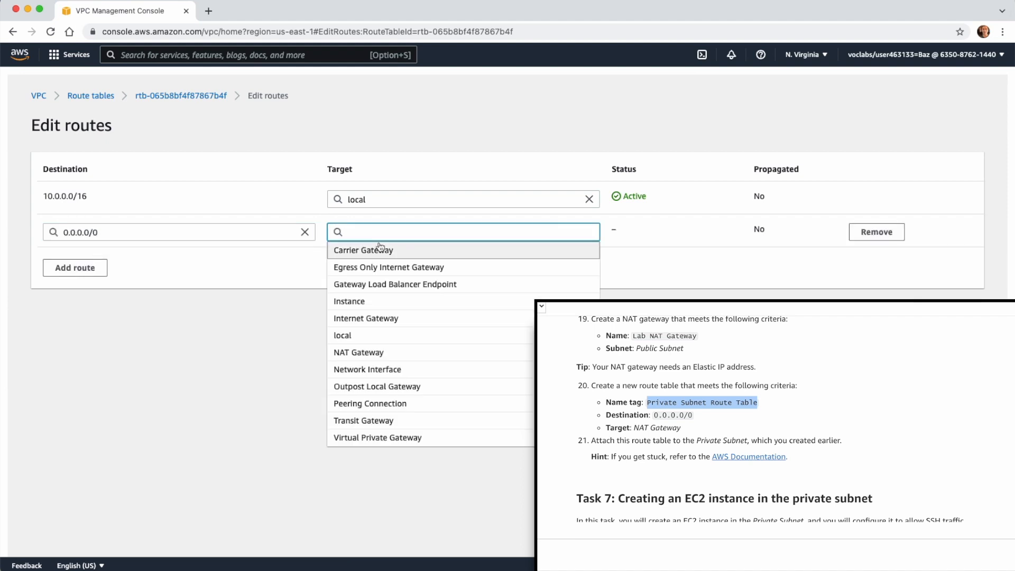
left_click(399, 353)
left_click(460, 251)
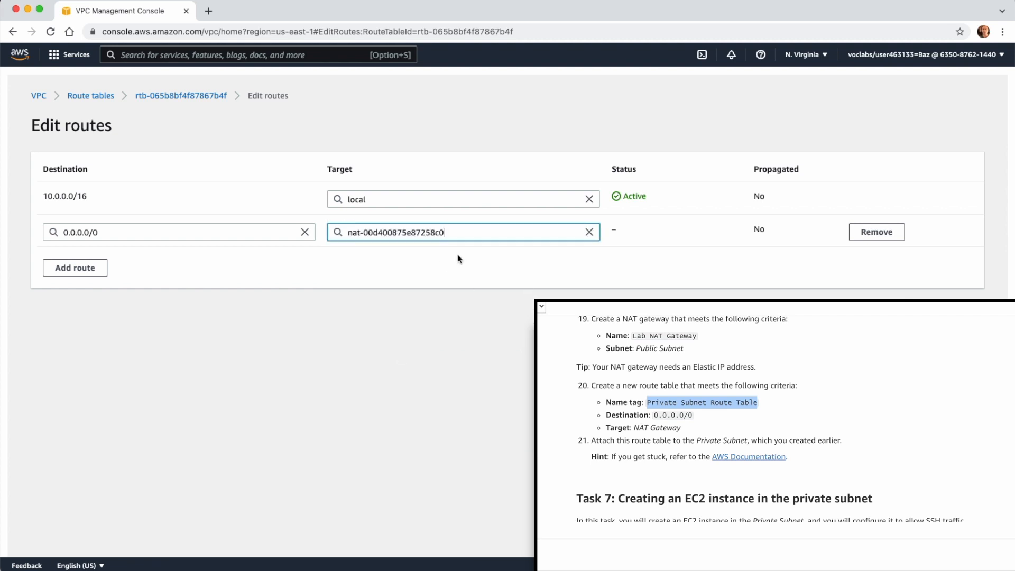
left_click(950, 309)
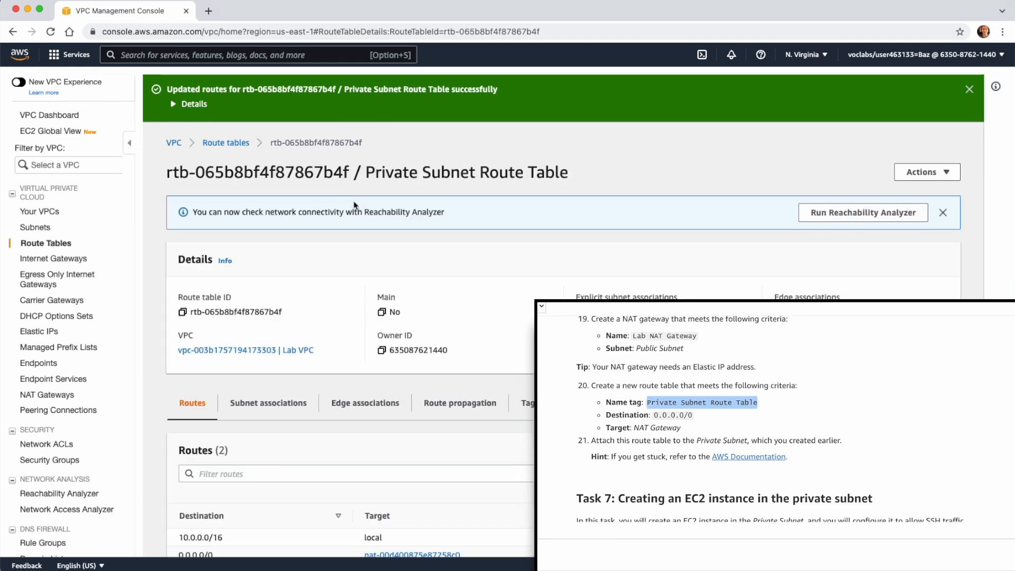
Associate Private Subnet with Private Subnet Route Table and save the association.
left_click(269, 406)
scroll(387, 393, "down", 2)
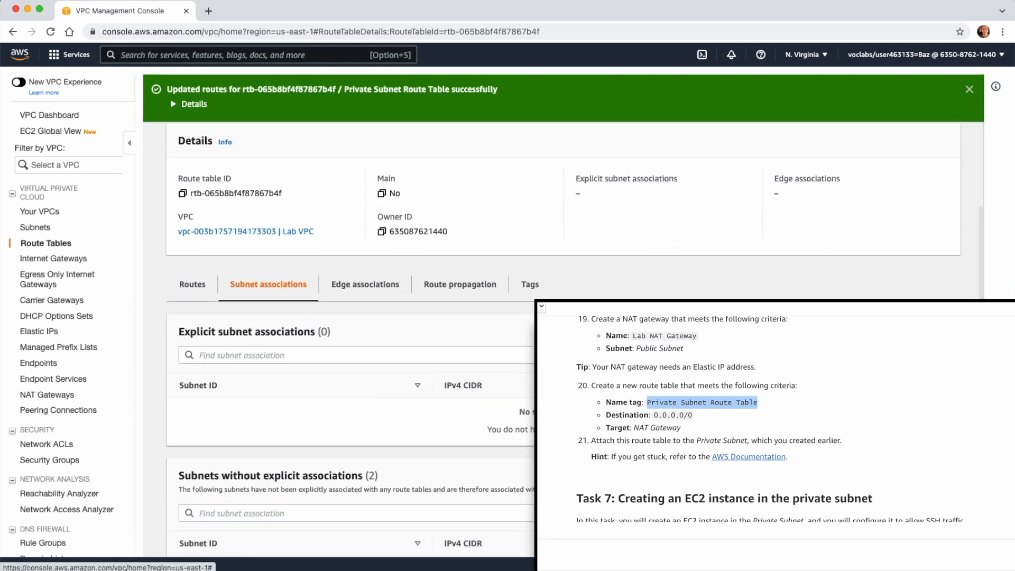
left_click(898, 330)
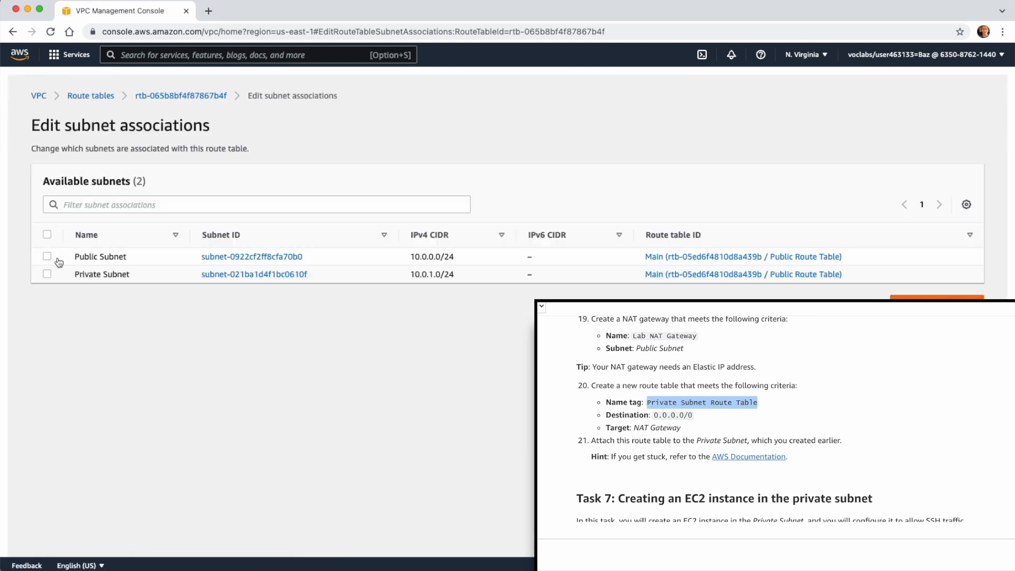
left_click(46, 274)
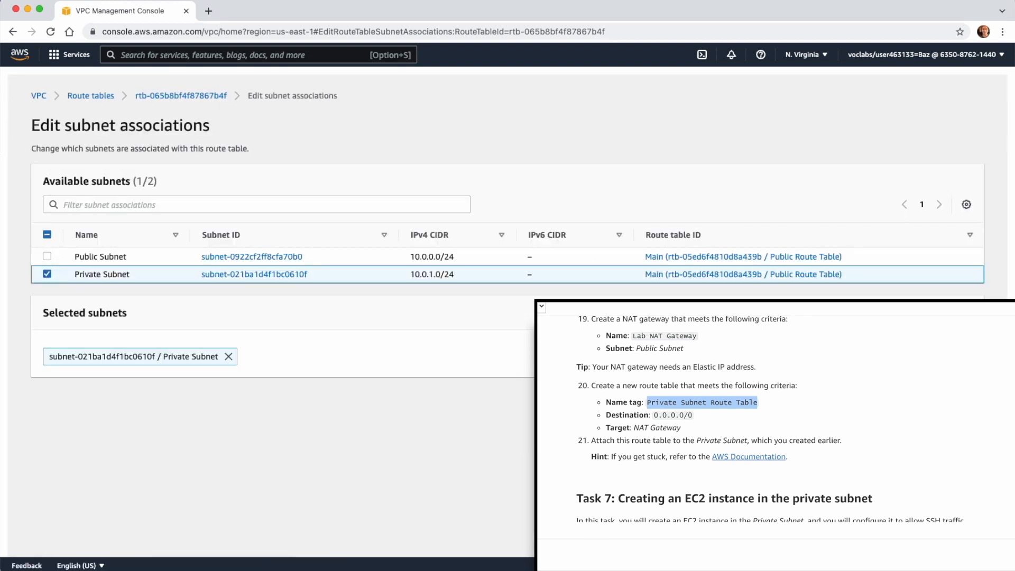
left_click(943, 397)
Explicitly associate Public Subnet with Public Route Table, then widen the explicit subnet associations column in the route tables list.
left_click(218, 108)
left_click(225, 124)
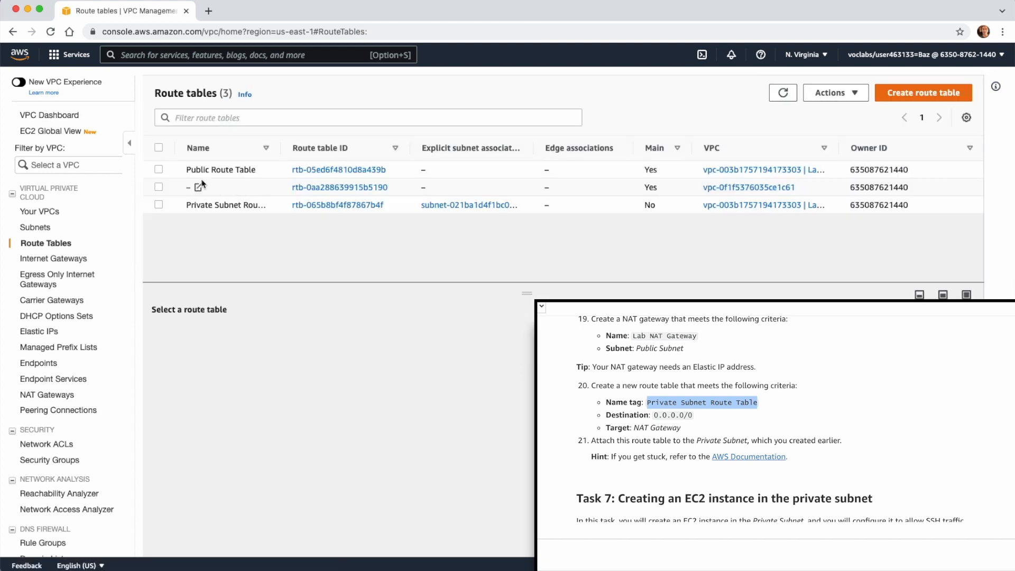
left_click(167, 174)
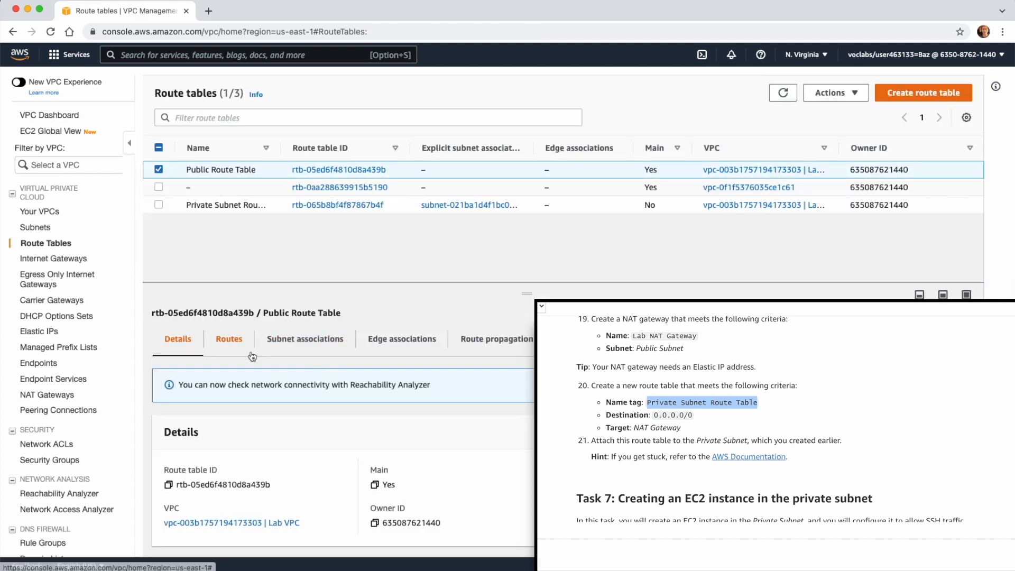
left_click(305, 338)
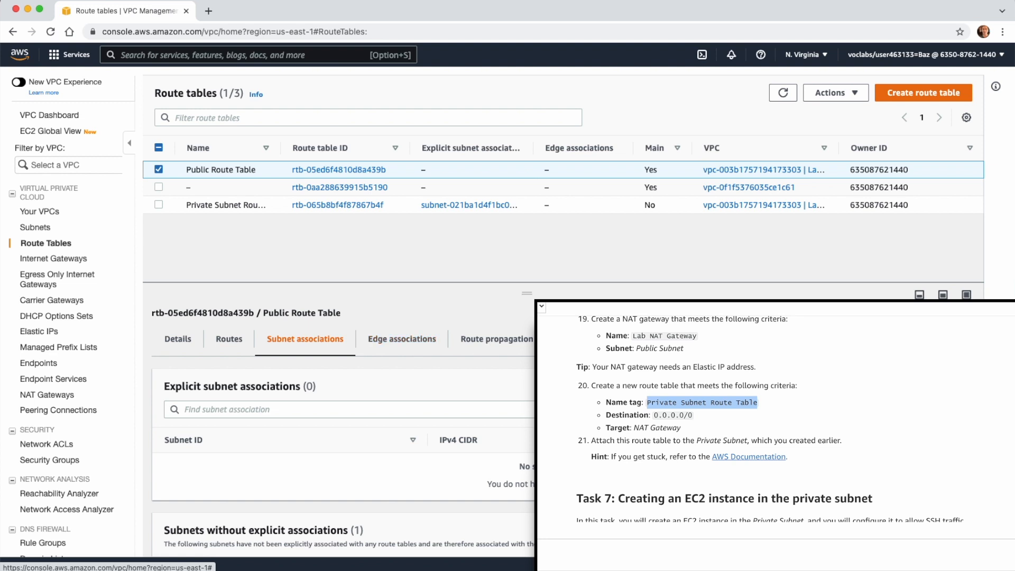
left_click(907, 387)
left_click(45, 257)
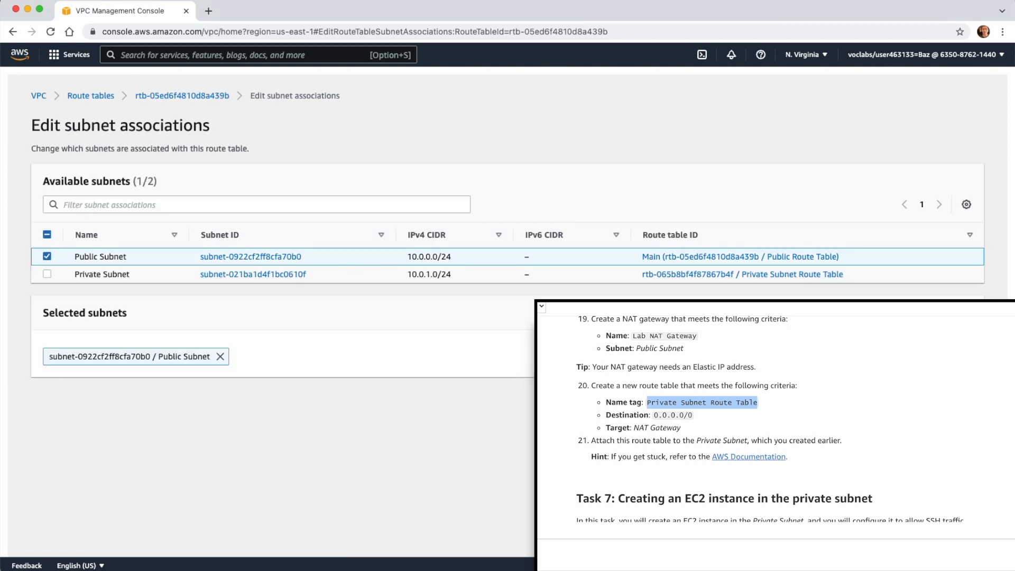
left_click(939, 397)
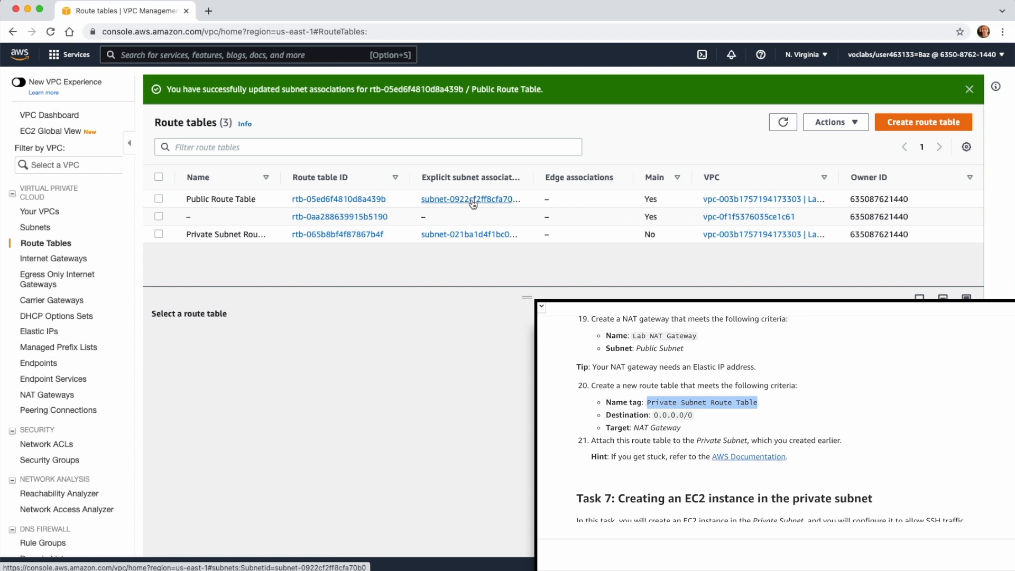
left_click_drag(533, 177, 597, 177)
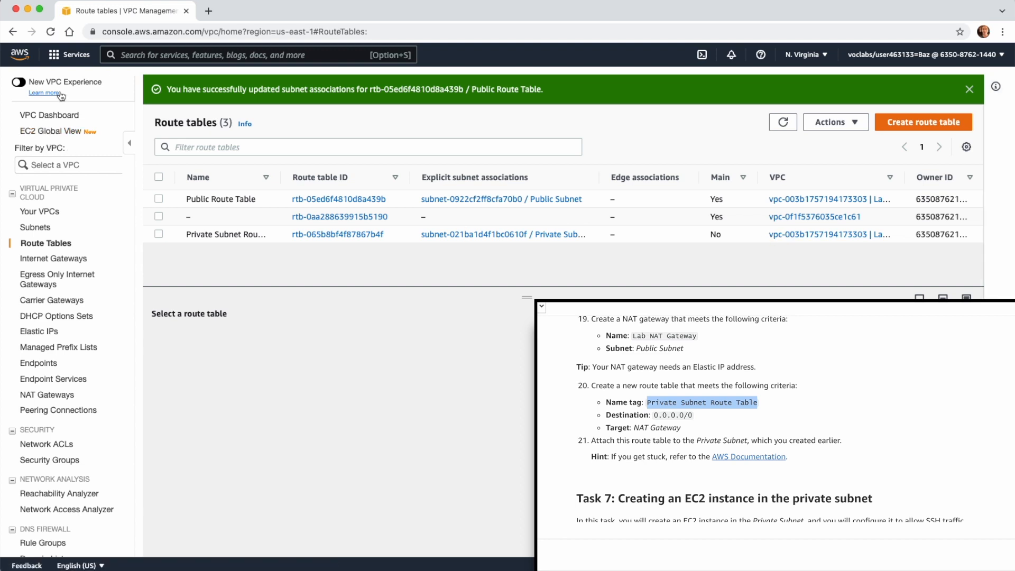
Open EC2 in a new browser tab, dismiss the welcome message and start launching an instance.
left_click(59, 57)
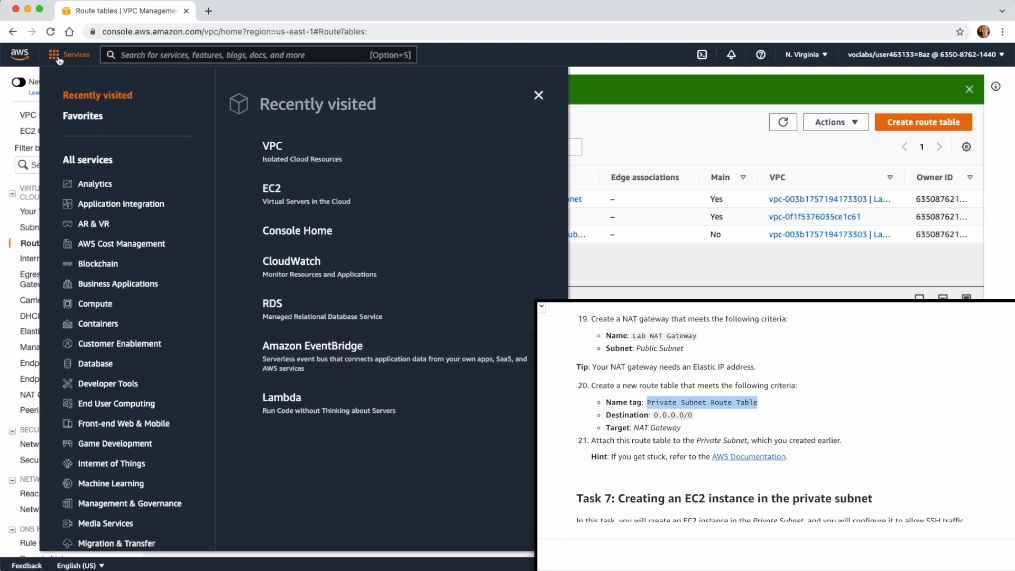
right_click(282, 194)
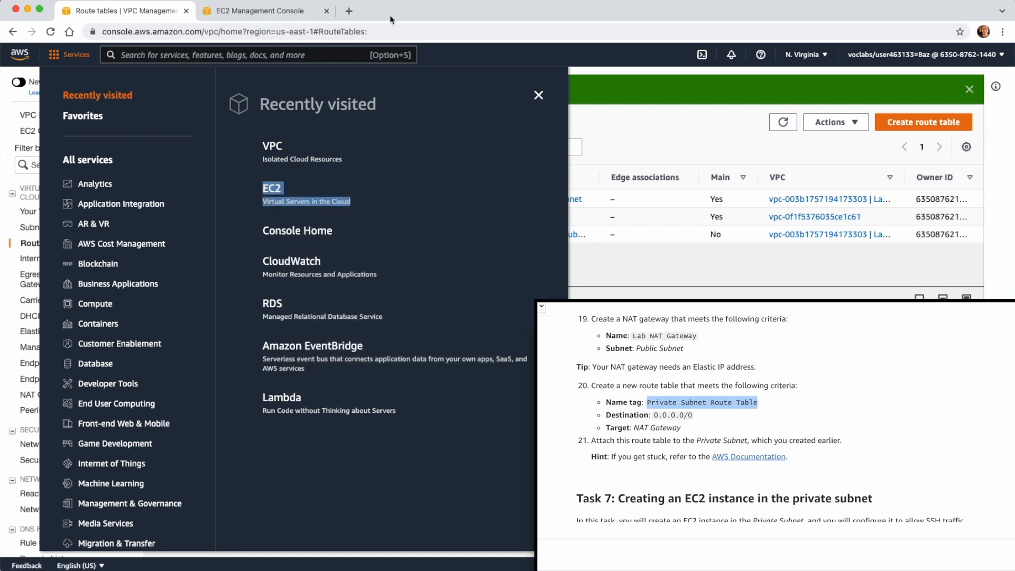
left_click(259, 15)
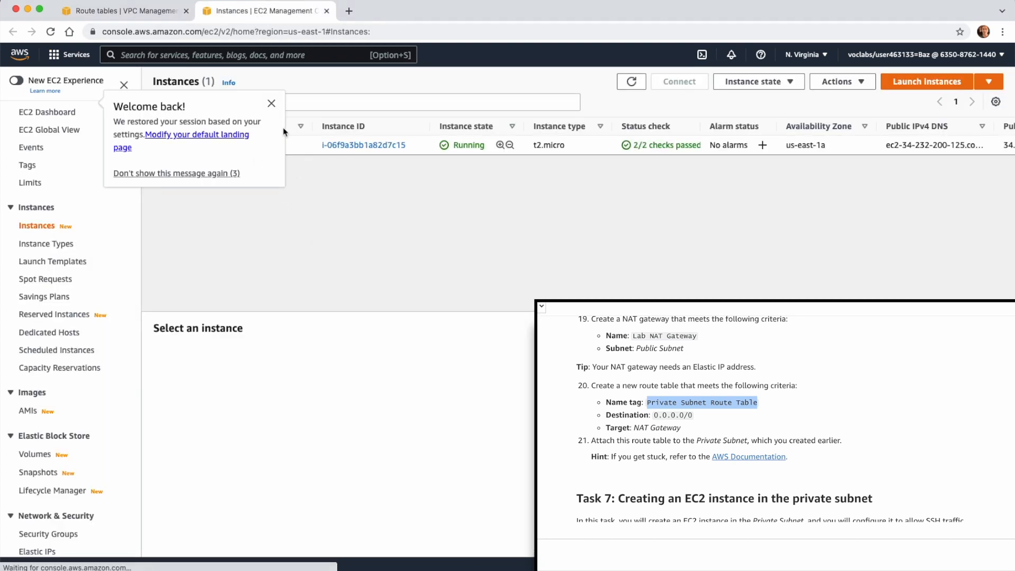
left_click(271, 103)
left_click(928, 82)
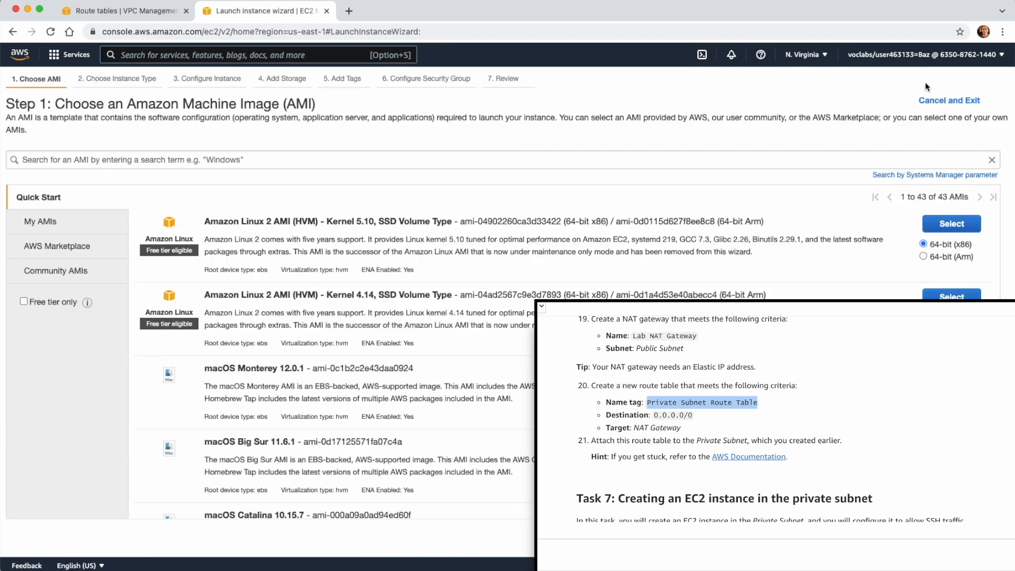
Choose the 64-bit (x86) Amazon Linux 2 AMI with Kernel 5.10 and the t2.micro instance type.
left_click(961, 227)
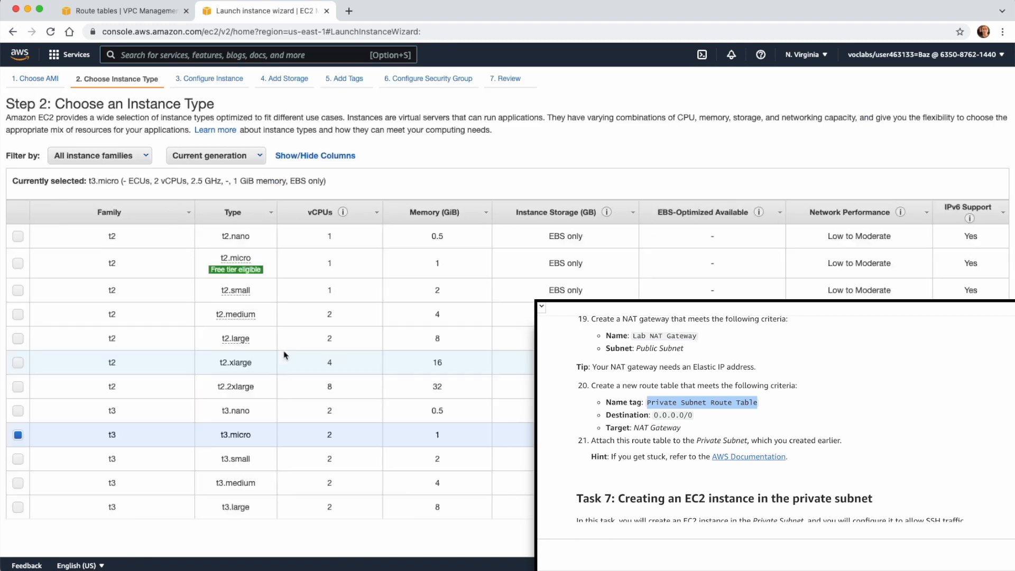
left_click(18, 264)
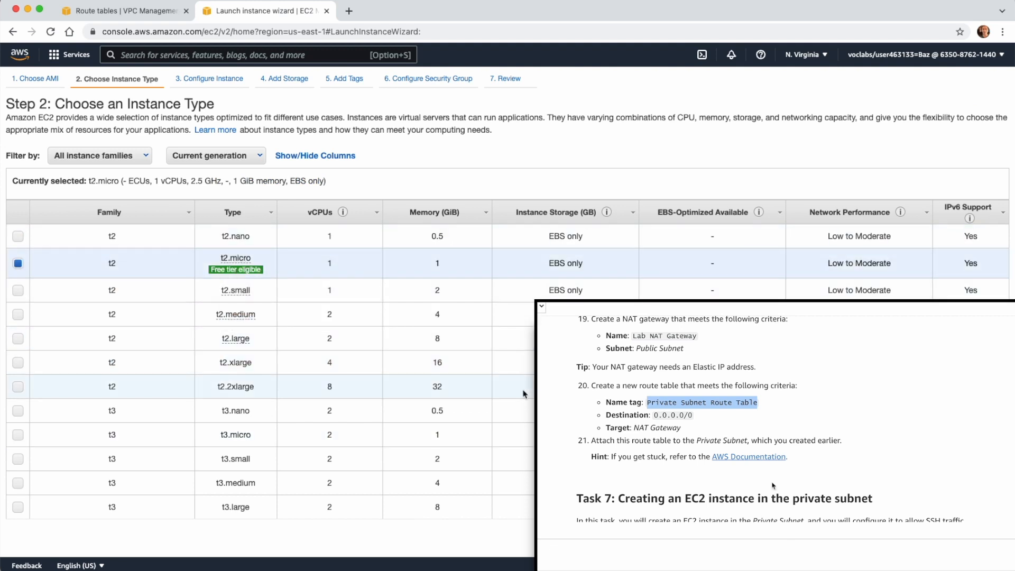
scroll(772, 483, "down", 3)
left_click(944, 538)
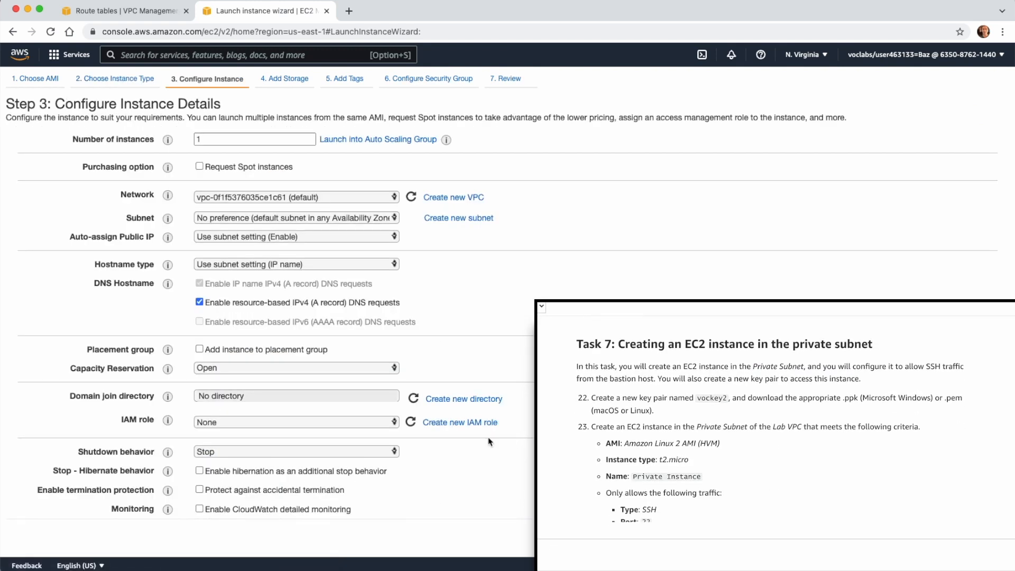
Place the instance in Lab VPC's Private Subnet, keeping the subnet setting for public IP auto-assignment and the default storage.
left_click(232, 200)
left_click(236, 209)
left_click(241, 220)
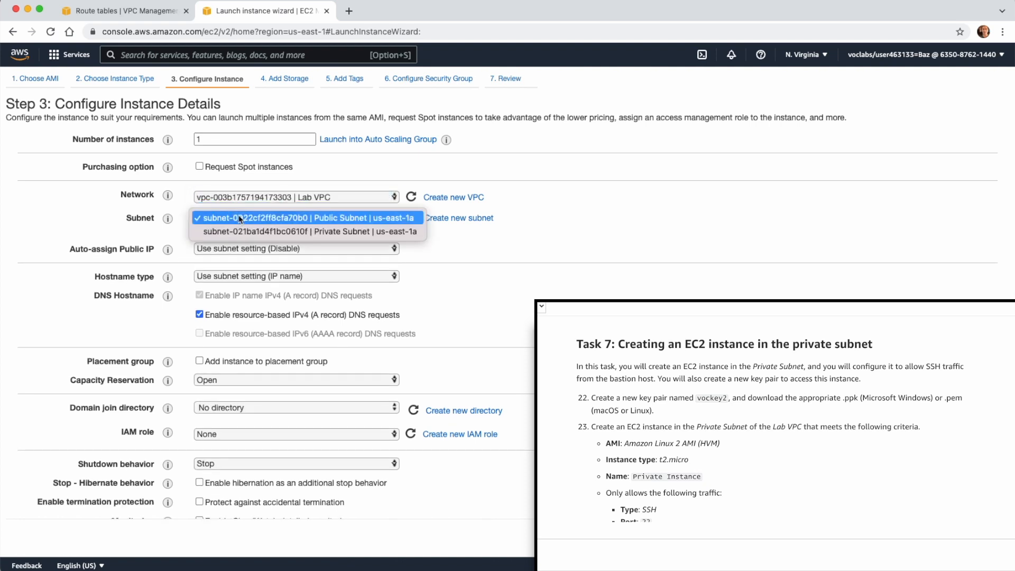
left_click(241, 231)
left_click(305, 248)
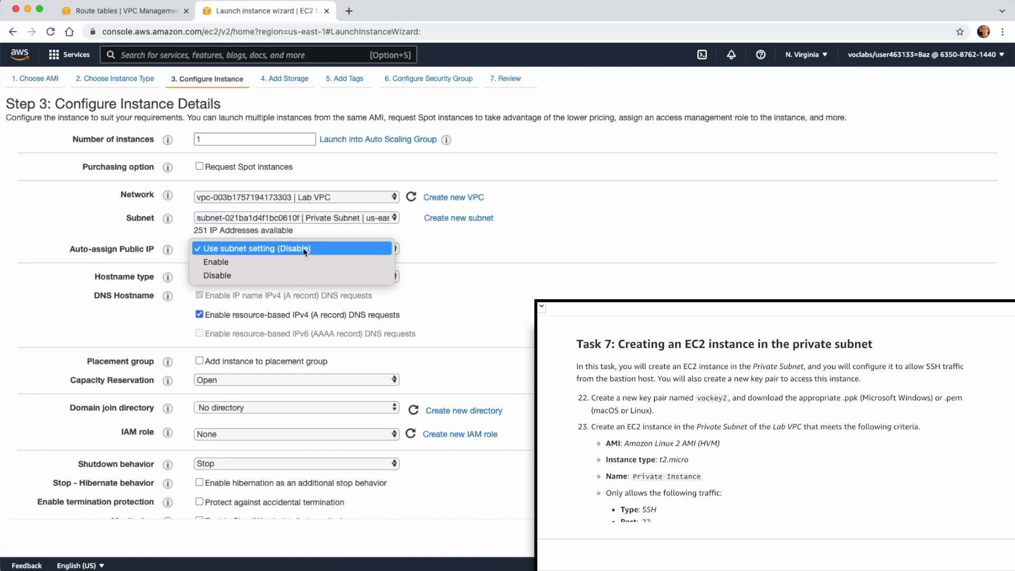
left_click(305, 247)
left_click(600, 287)
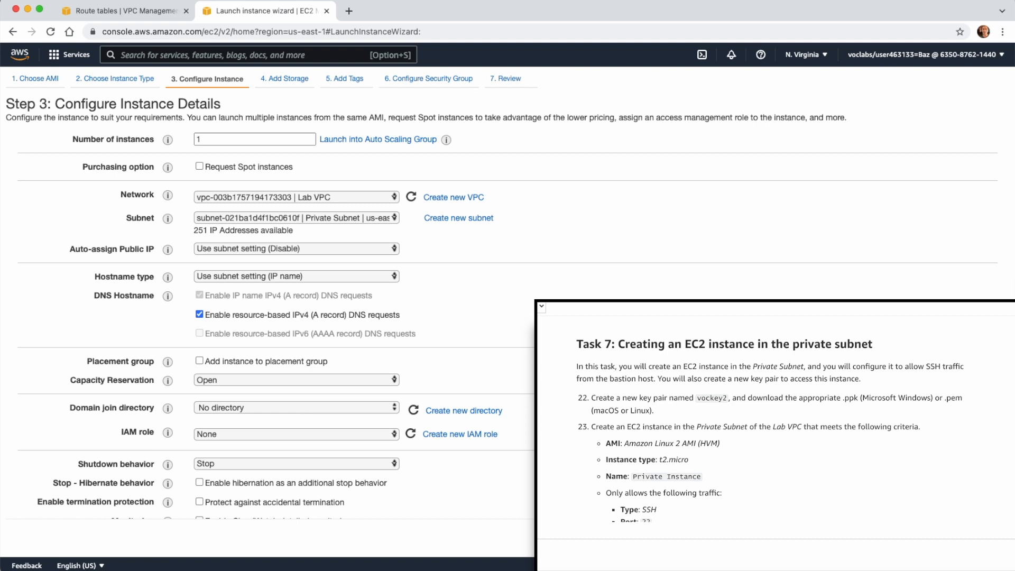
left_click(967, 537)
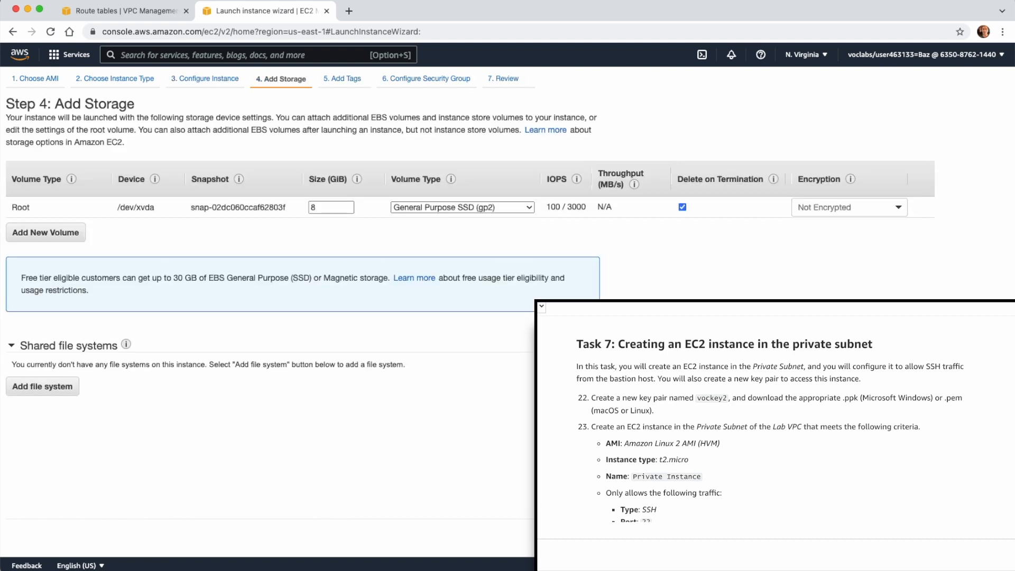
left_click(967, 537)
Add a tag to the instance with the key Name and the value Private Instance.
left_click(40, 275)
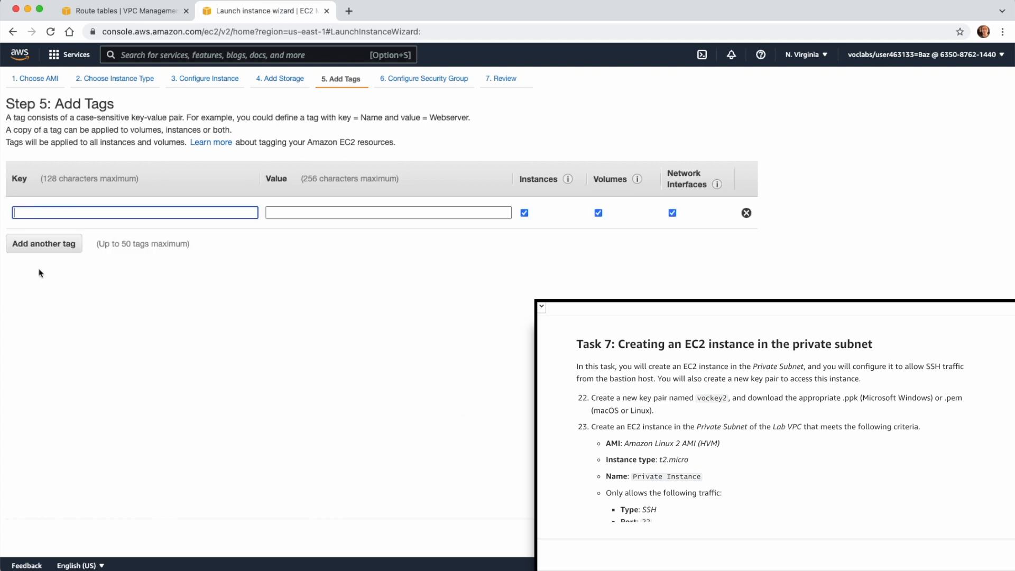
type("Nasme")
key("BackSpace")
key("BackSpace")
key("BackSpace")
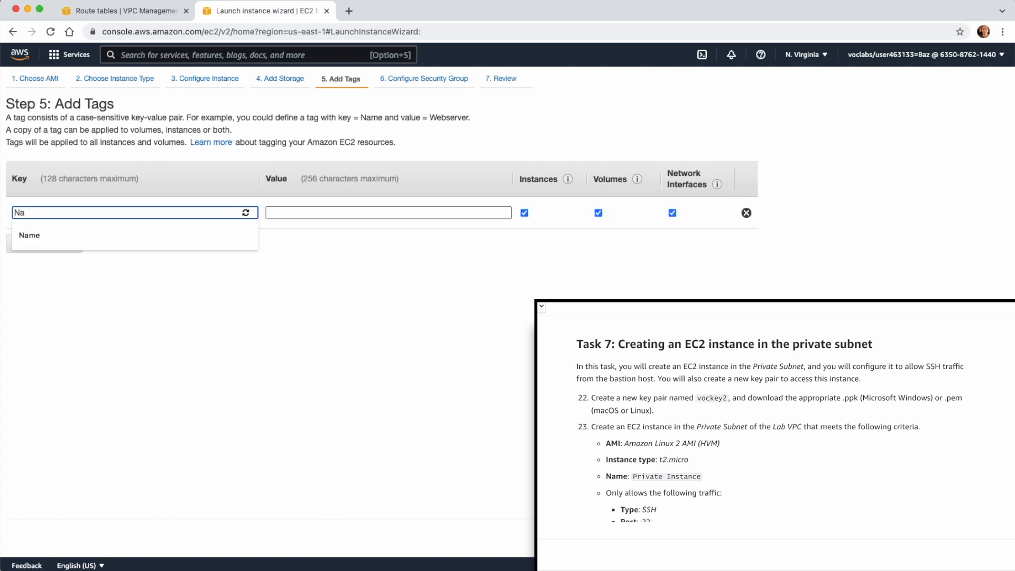
left_click(47, 243)
left_click(352, 209)
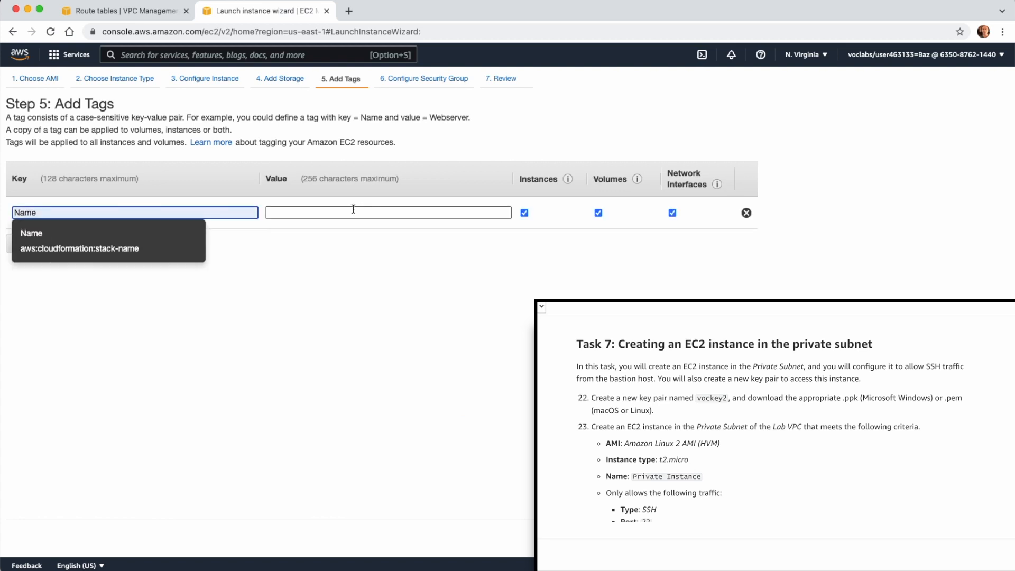
type("Private")
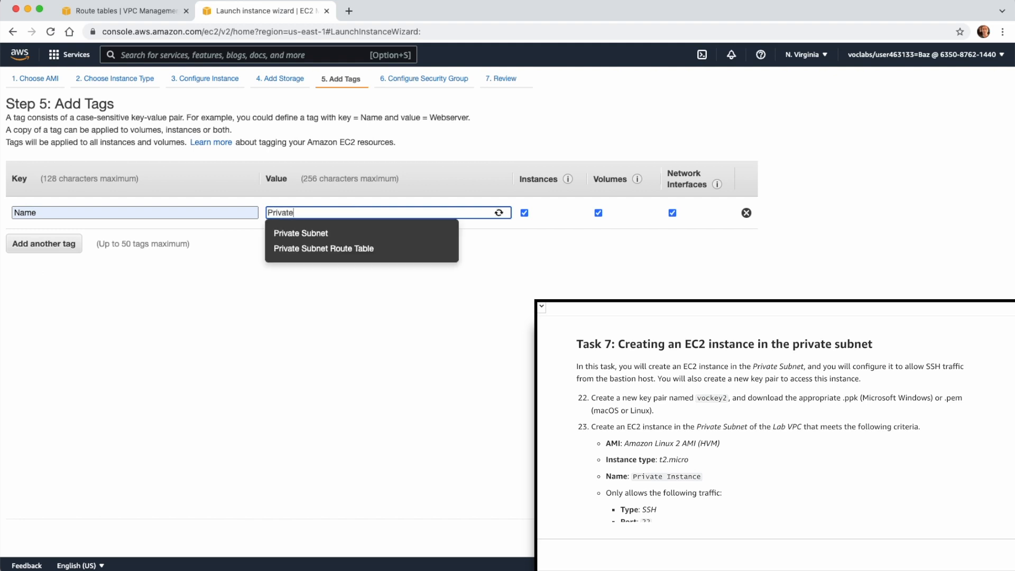
type(" Instance")
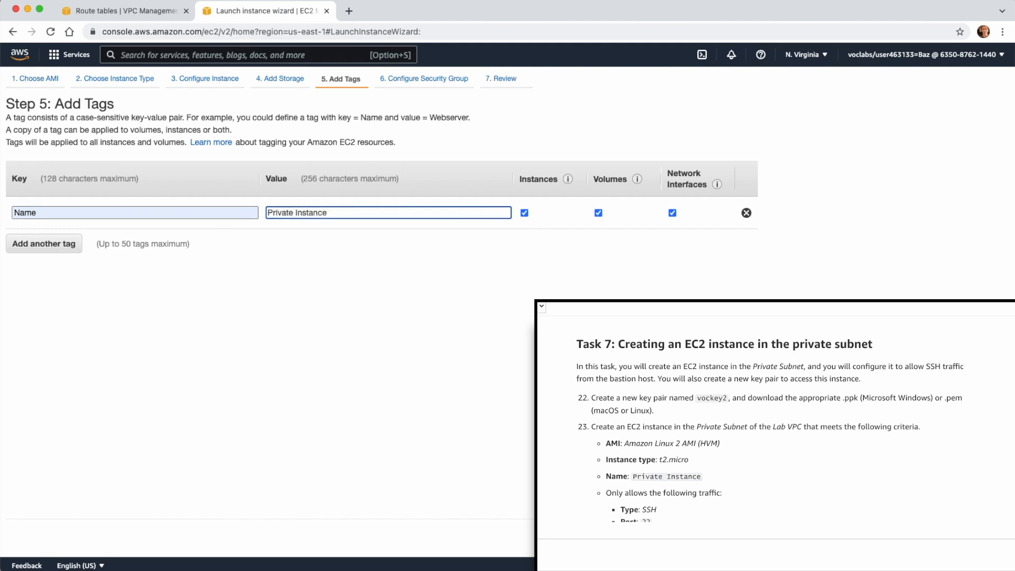
Create a new security group named Private Instance SG with the description "Allow Access to private instance from the bastion host".
scroll(628, 511, "down", 2)
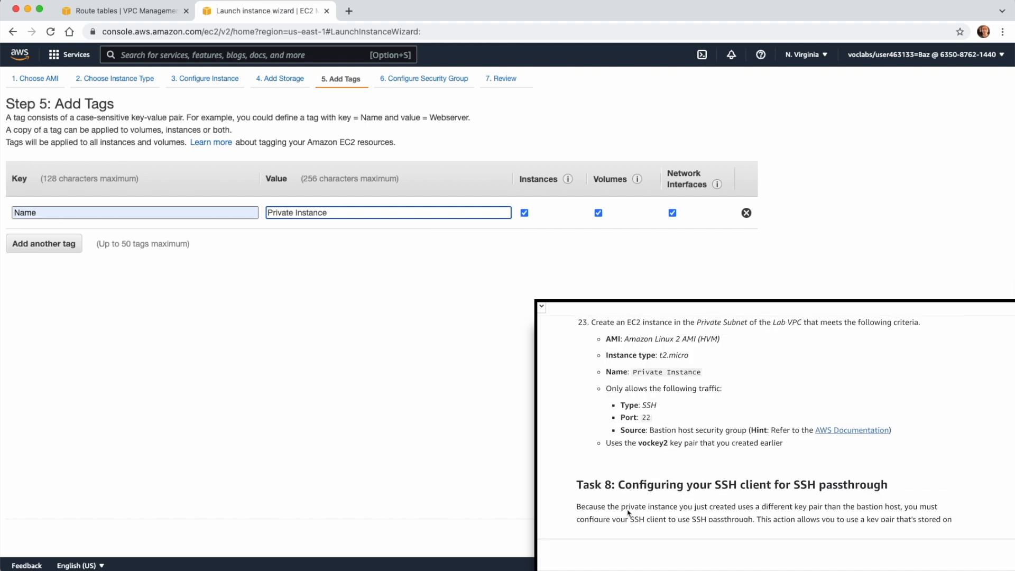
left_click(946, 537)
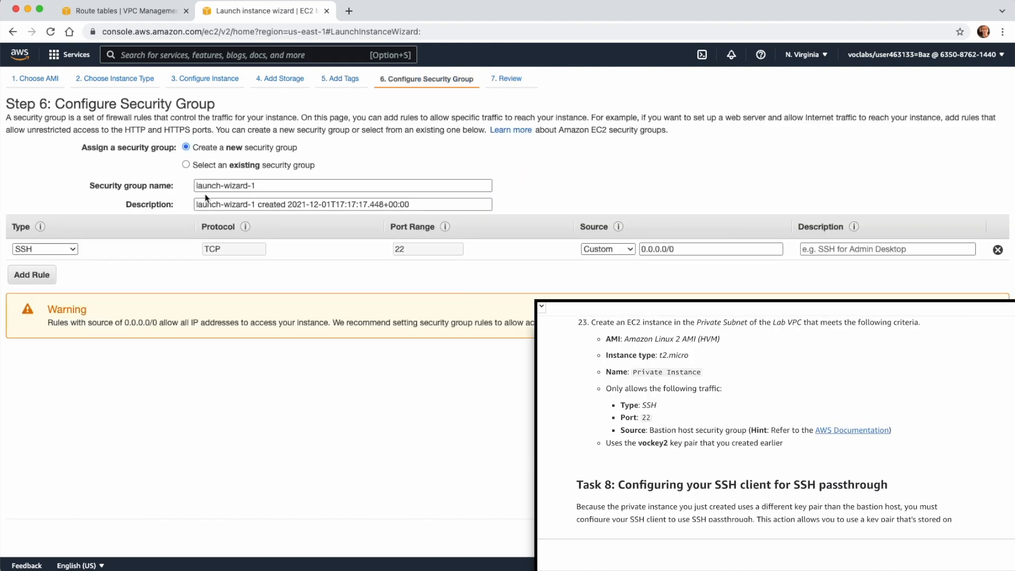
triple_click(236, 182)
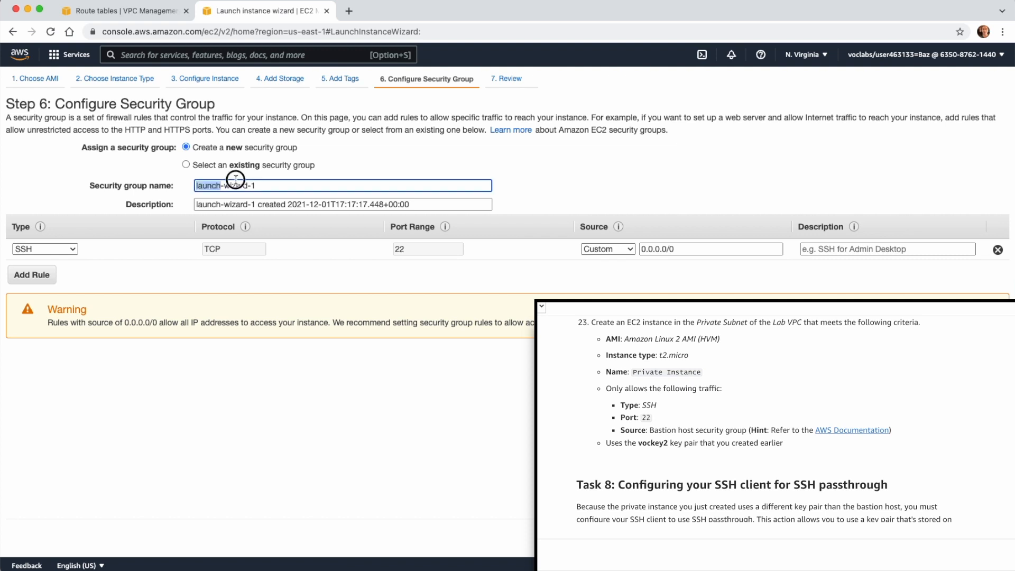
type("Private Instance SG")
key("Tab")
type("Allow Access to prio")
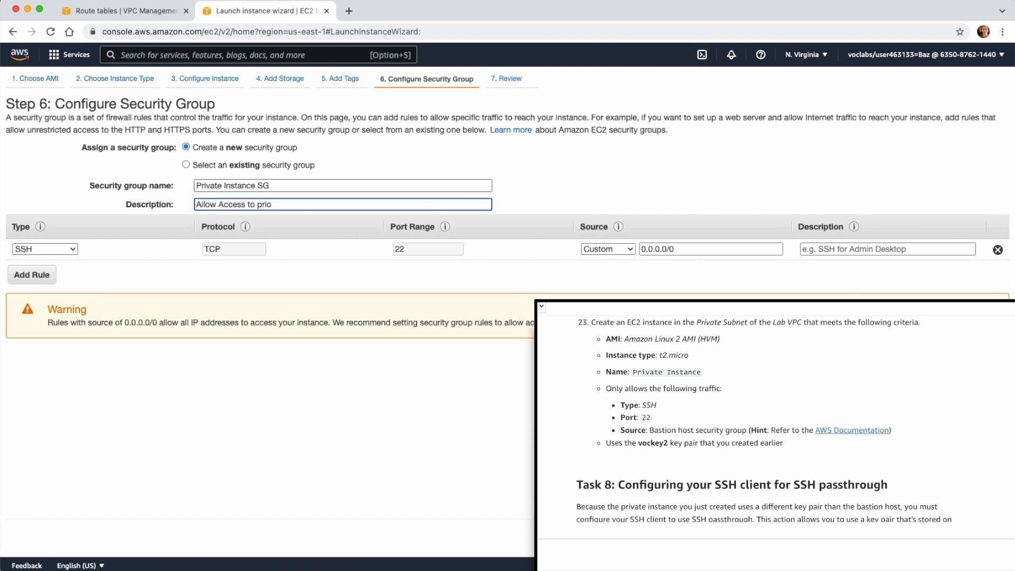
type("vate instance from the bastion host")
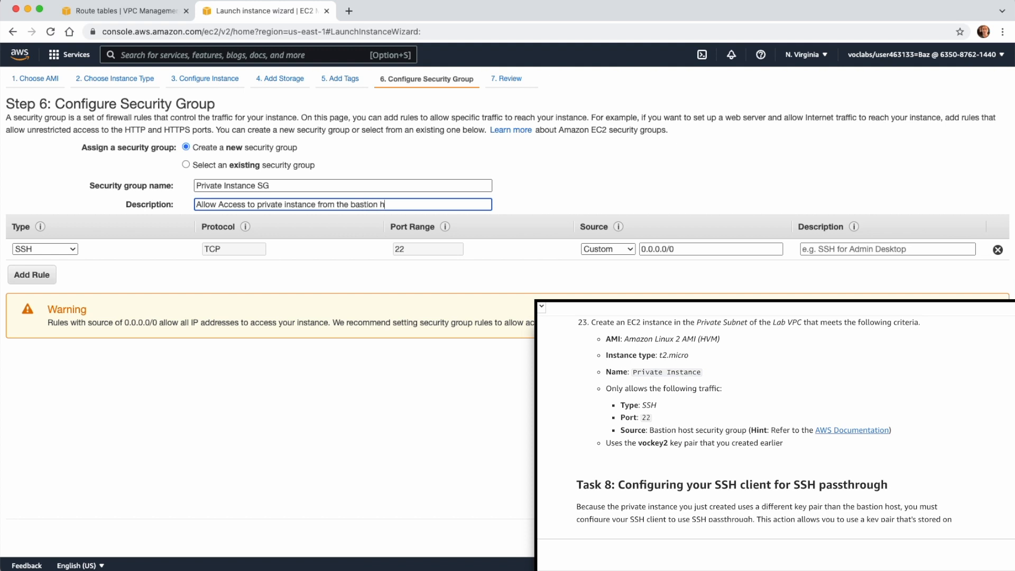
Set the SSH rule's custom source to the bastion host security group instead of an open address range.
left_click(612, 249)
triple_click(689, 252)
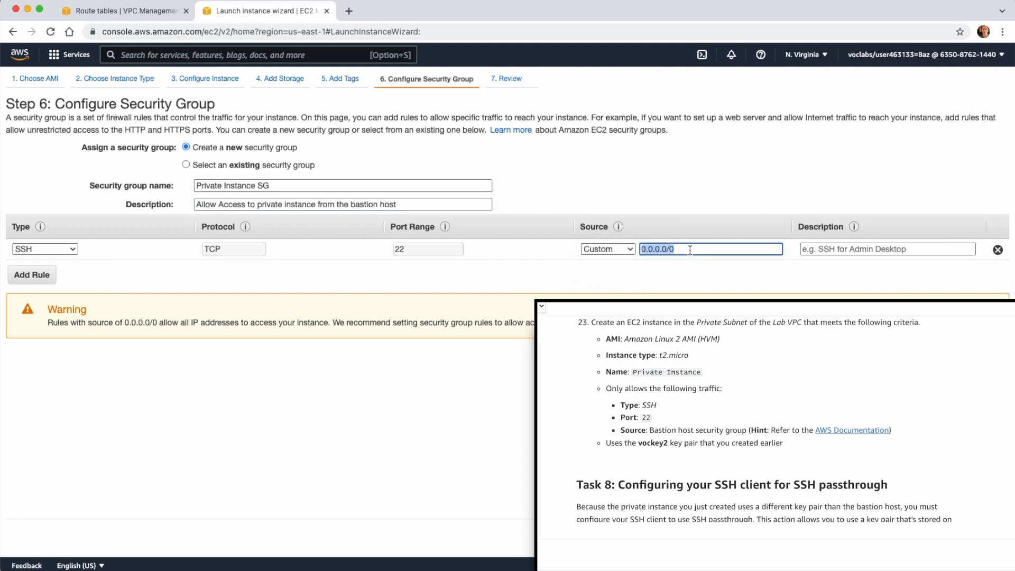
key("BackSpace")
left_click(672, 248)
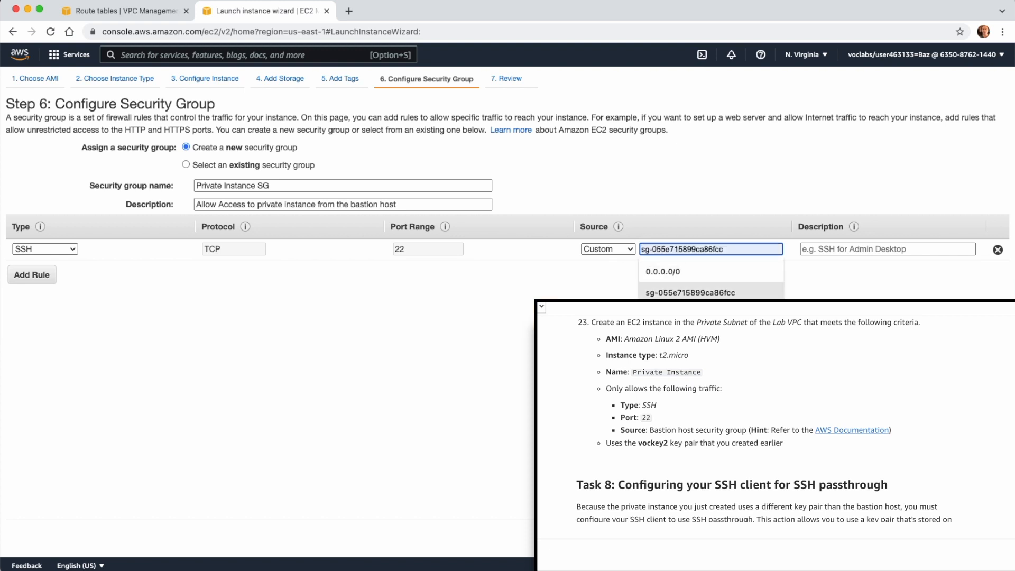
type("sg")
key("Return")
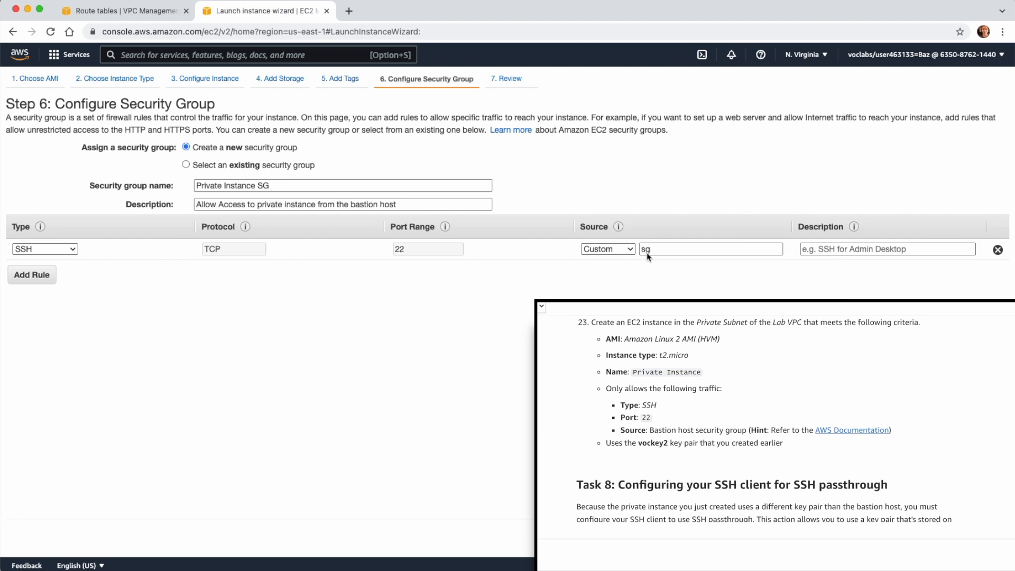
left_click(698, 249)
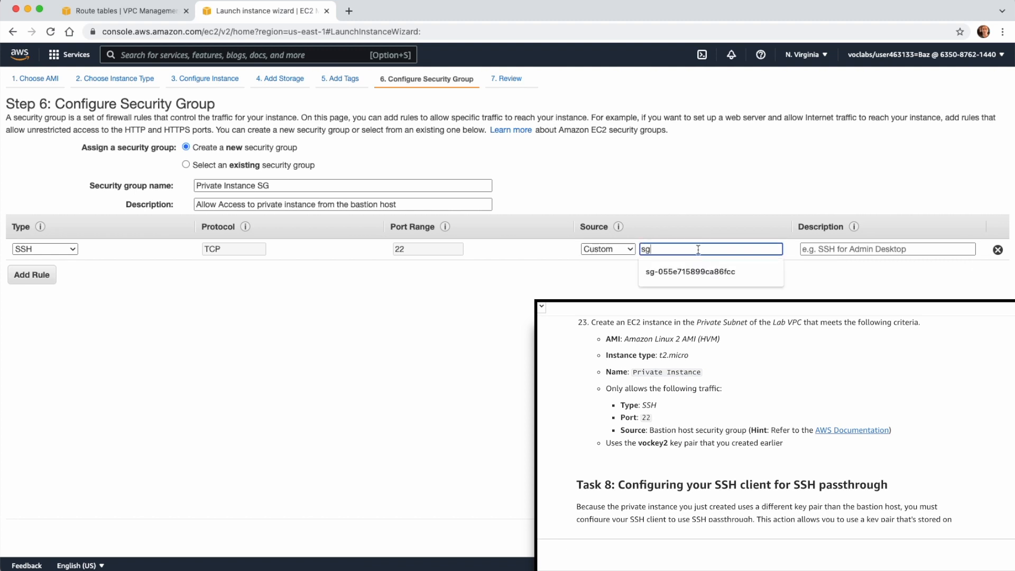
key("BackSpace")
key("BackSpace")
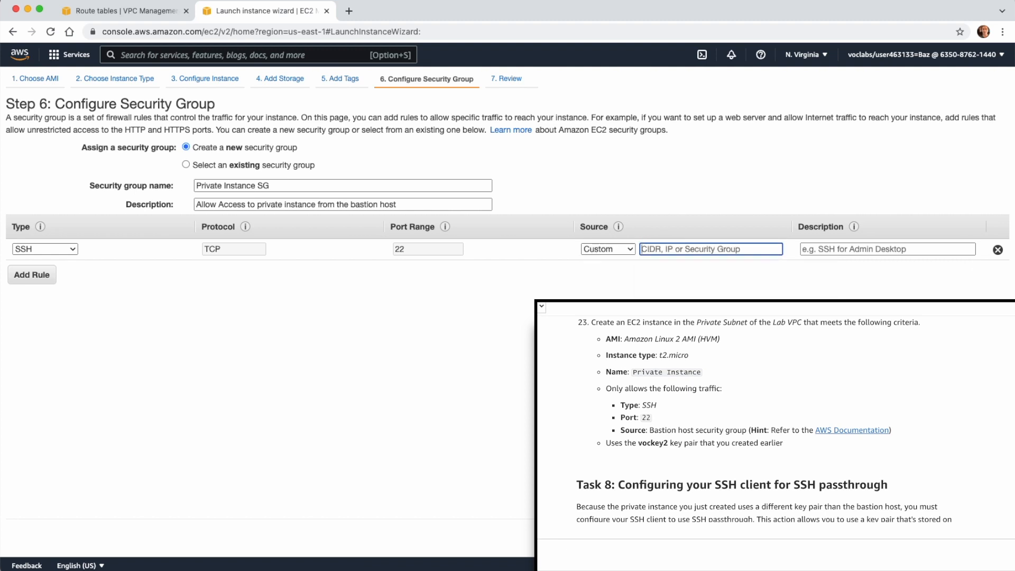
type("s")
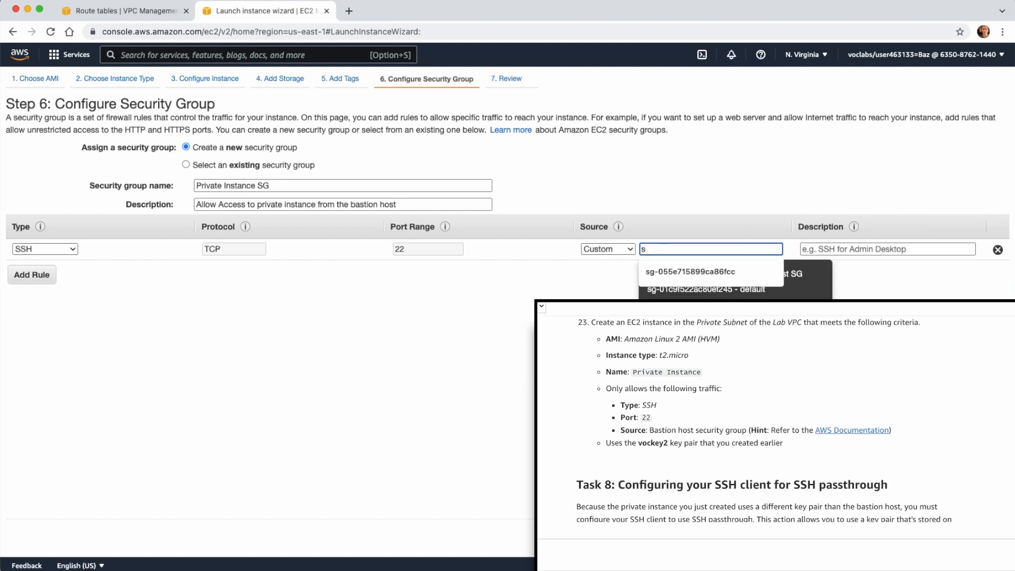
type("g")
left_click(794, 273)
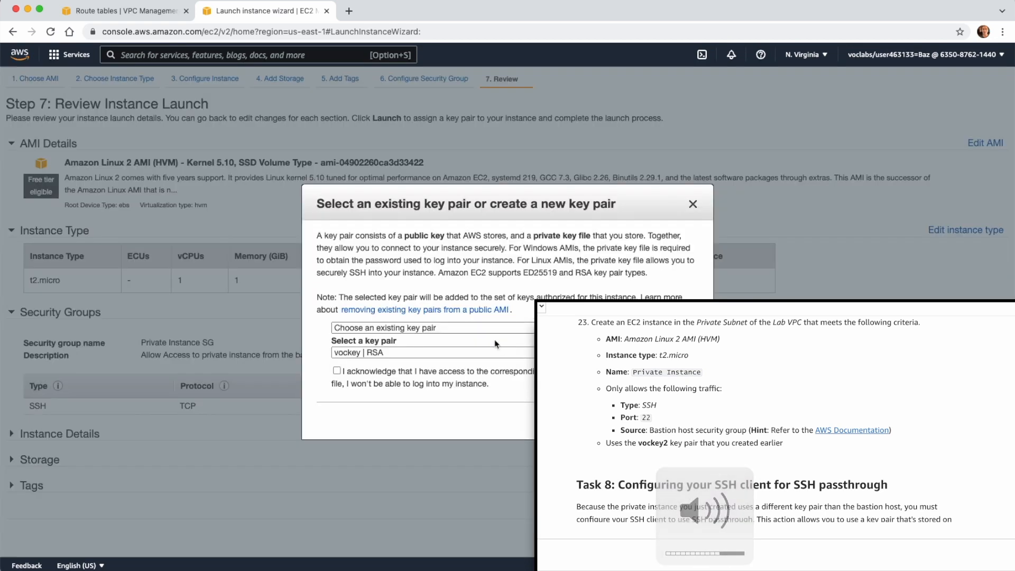
Create a new RSA key pair named vovkey2, download its .pem file and launch the instance.
left_click(426, 327)
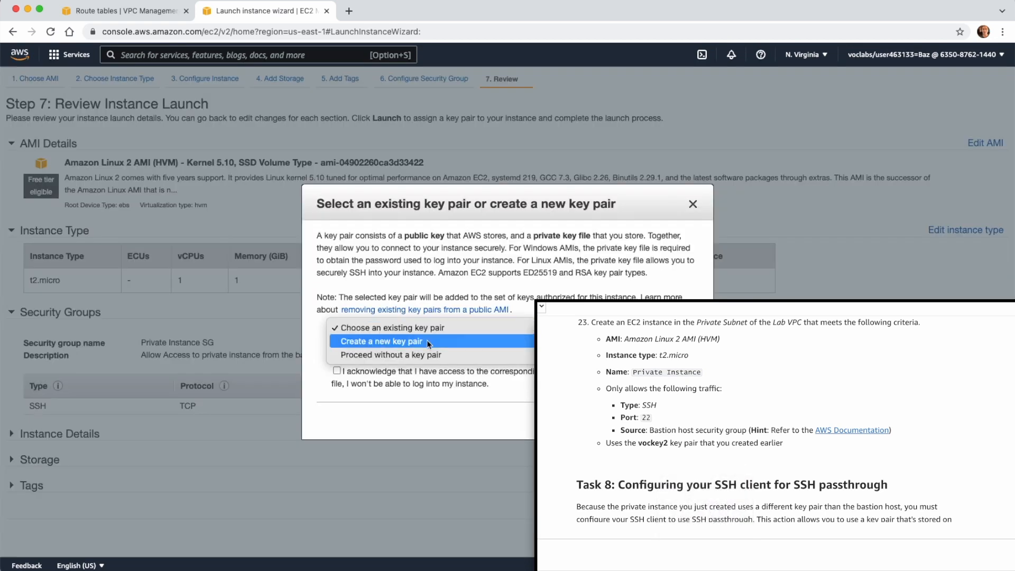
left_click(427, 341)
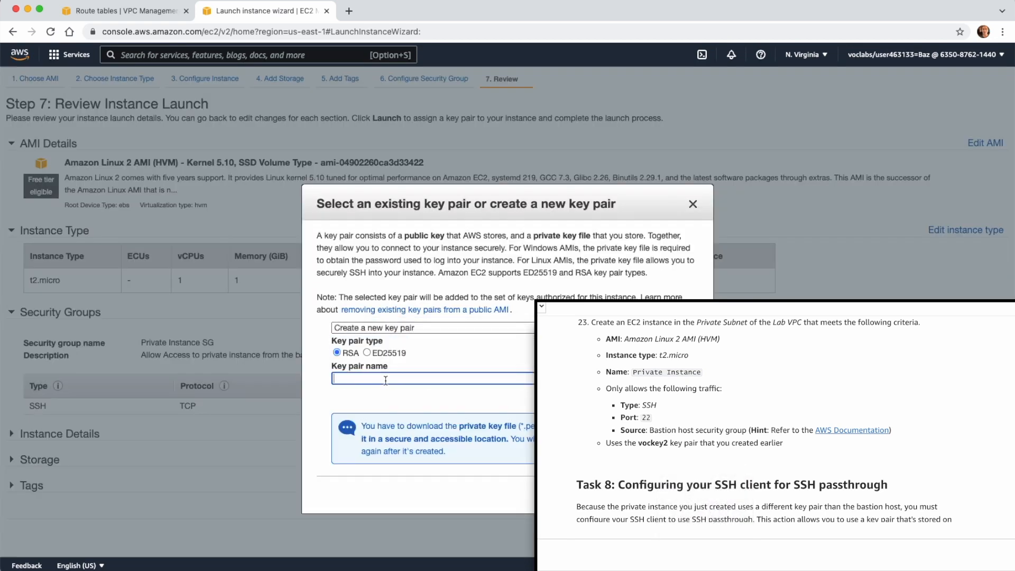
type("vovkey2")
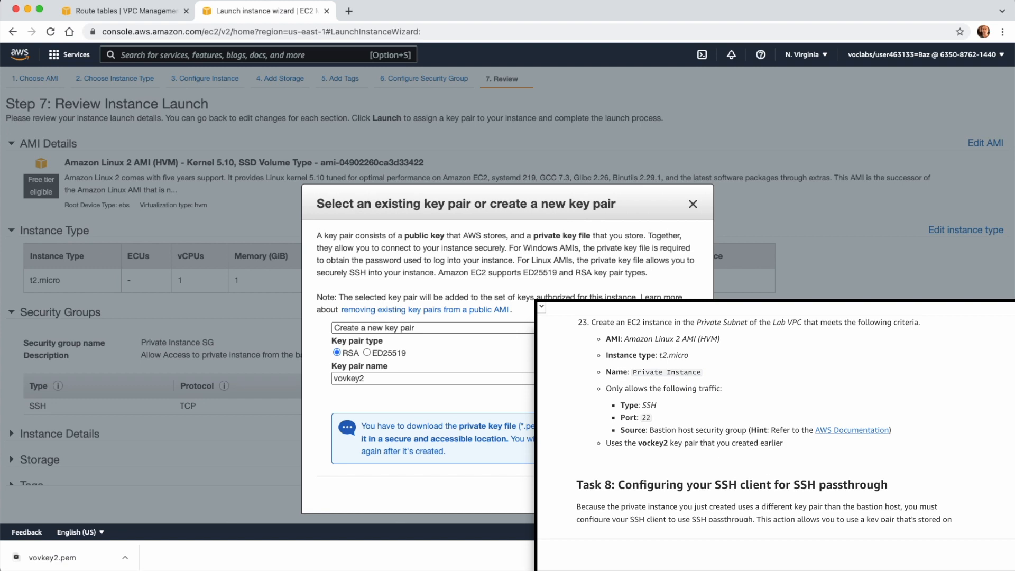
left_click(663, 494)
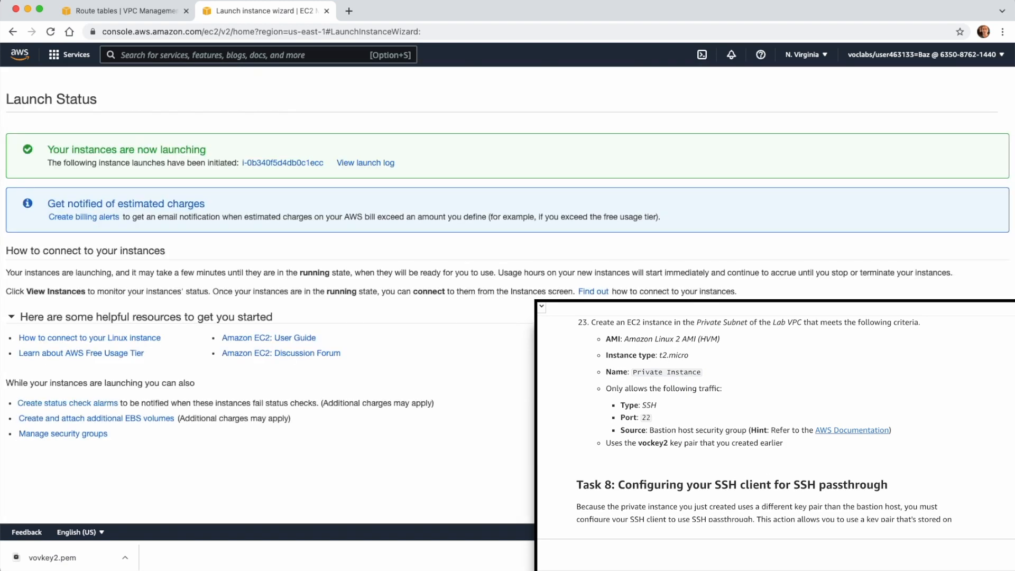
Open the newly launched instance in the Instances list and remove the instance ID filter to list all instances.
double_click(596, 15)
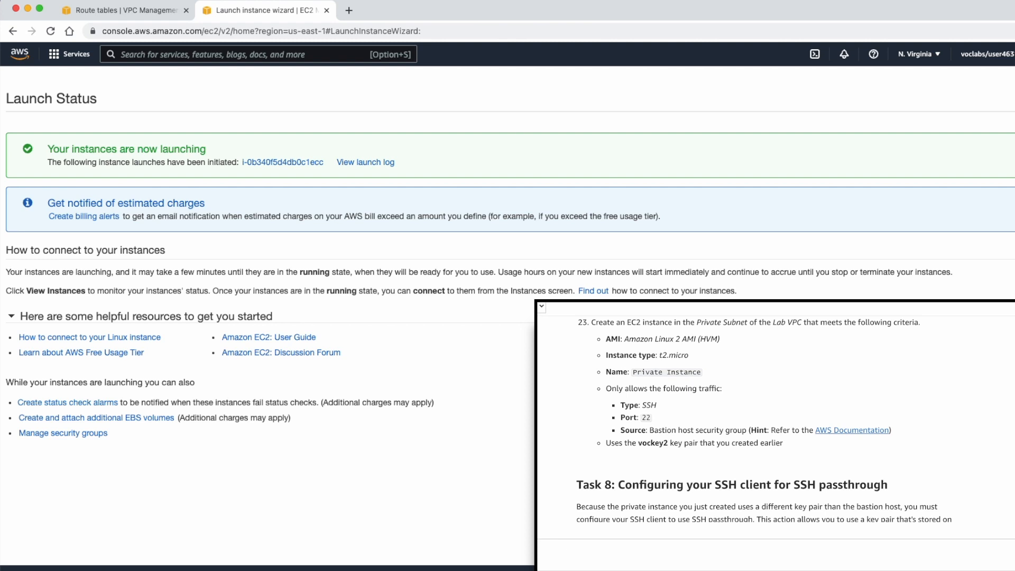
left_click(296, 163)
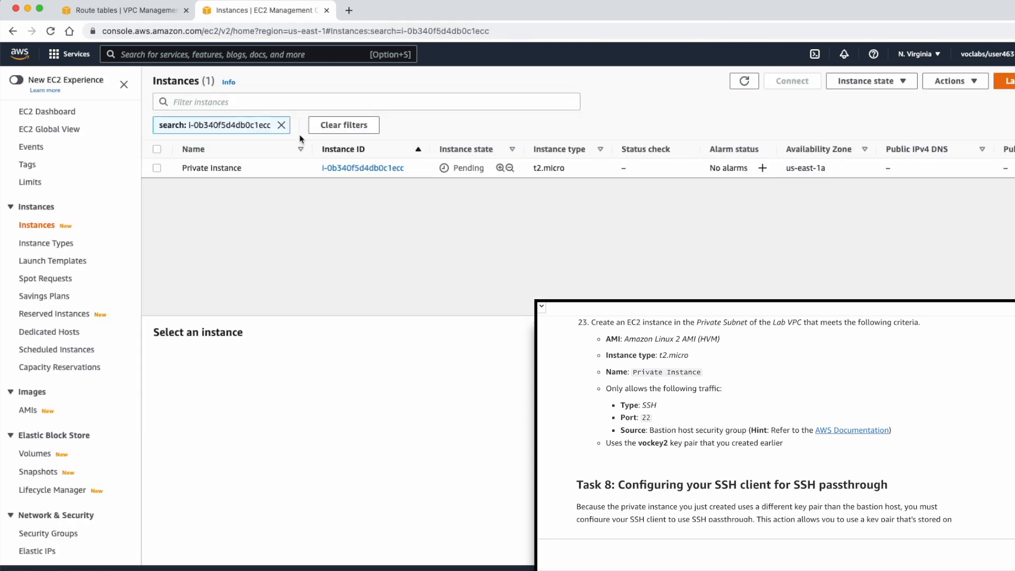
left_click(281, 125)
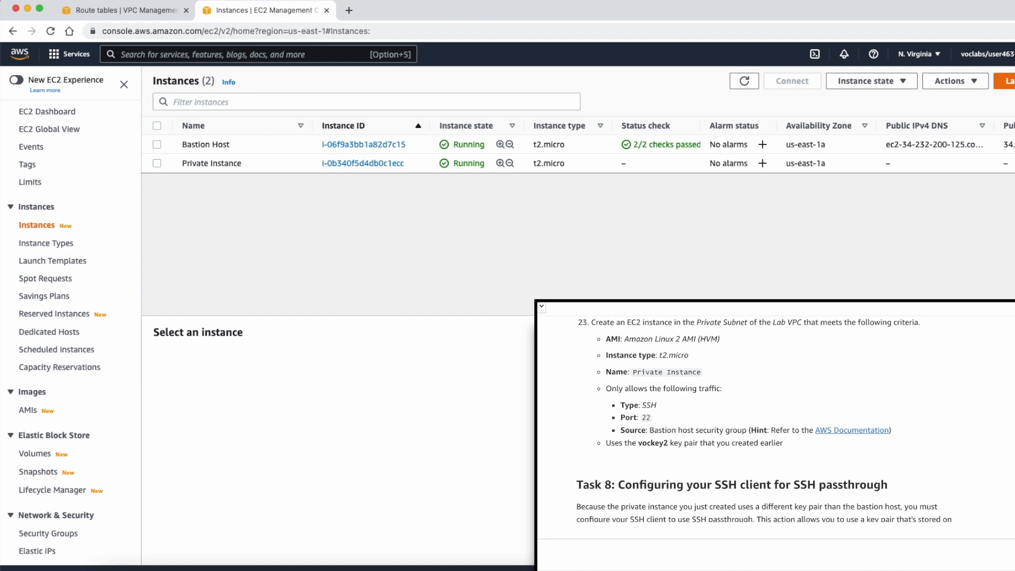
Read the Task 8 SSH passthrough instructions through the macOS or Linux section, clearing the unfinished ls command in Terminal.
scroll(820, 462, "down", 3)
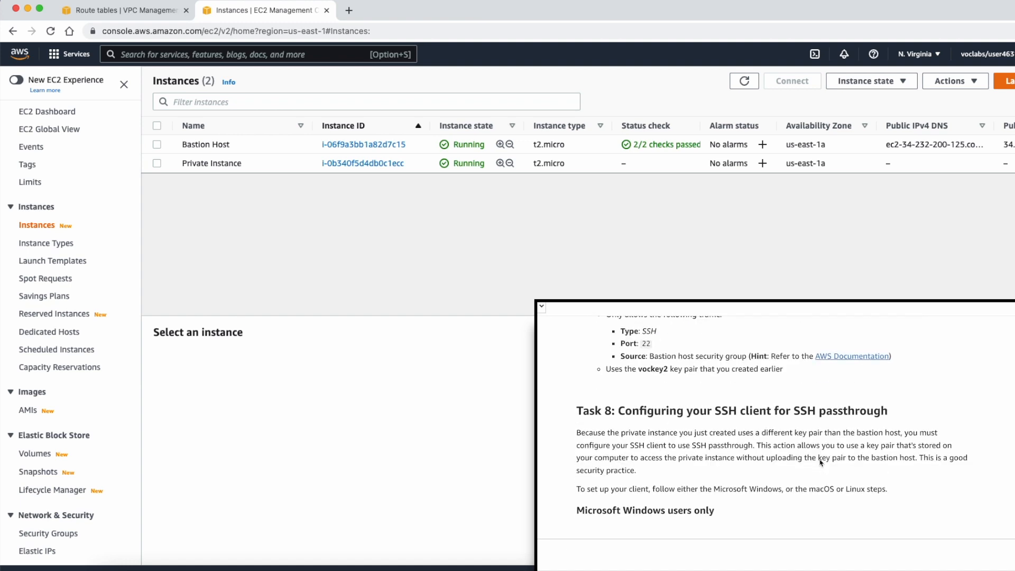
scroll(820, 463, "up", 2)
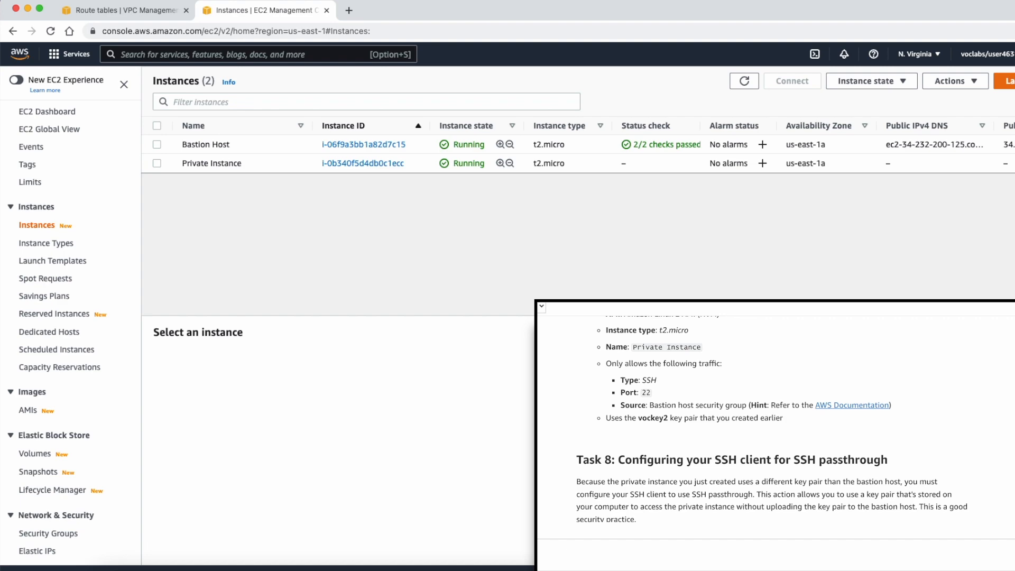
scroll(660, 498, "down", 2)
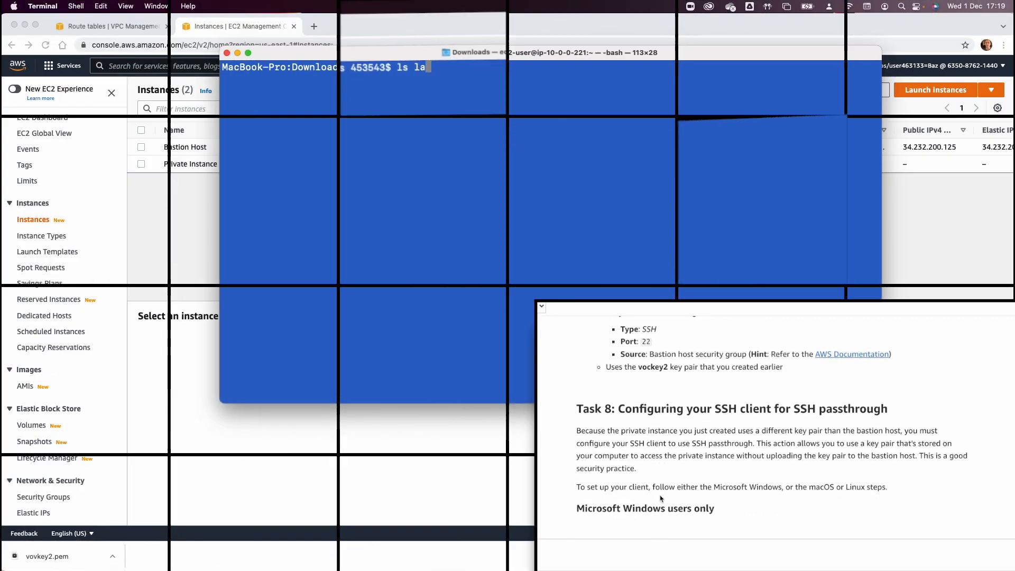
key("BackSpace")
scroll(660, 498, "down", 1)
scroll(660, 498, "down", 3)
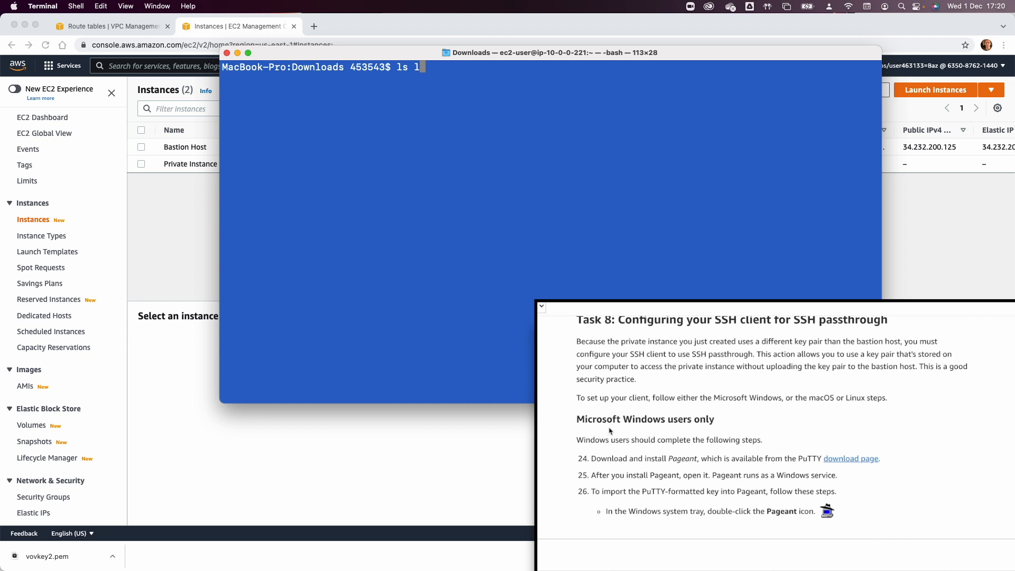
key("BackSpace")
key("BackSpace")
key("BackSpace")
key("BackSpace")
left_click(815, 449)
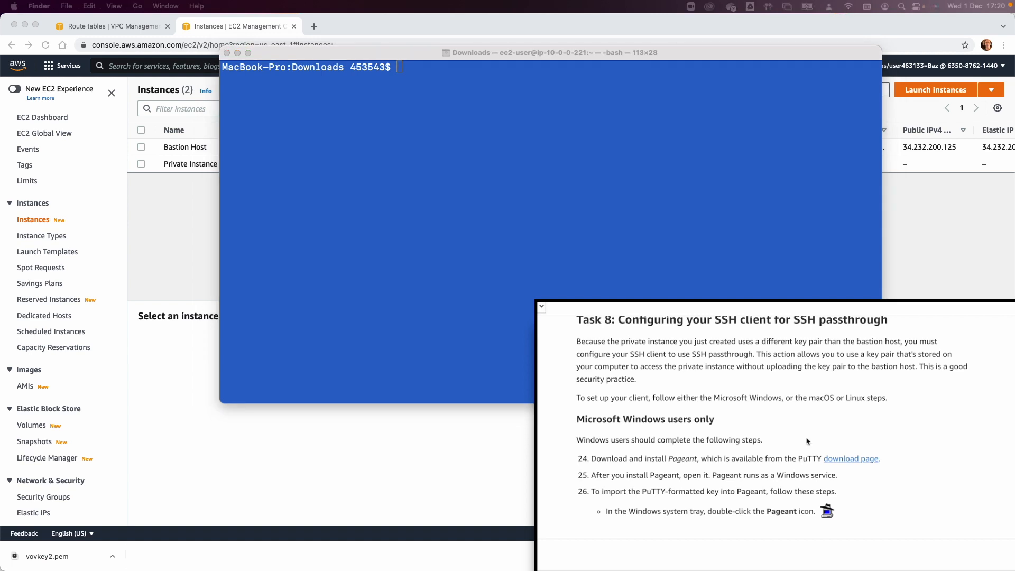
scroll(784, 420, "down", 15)
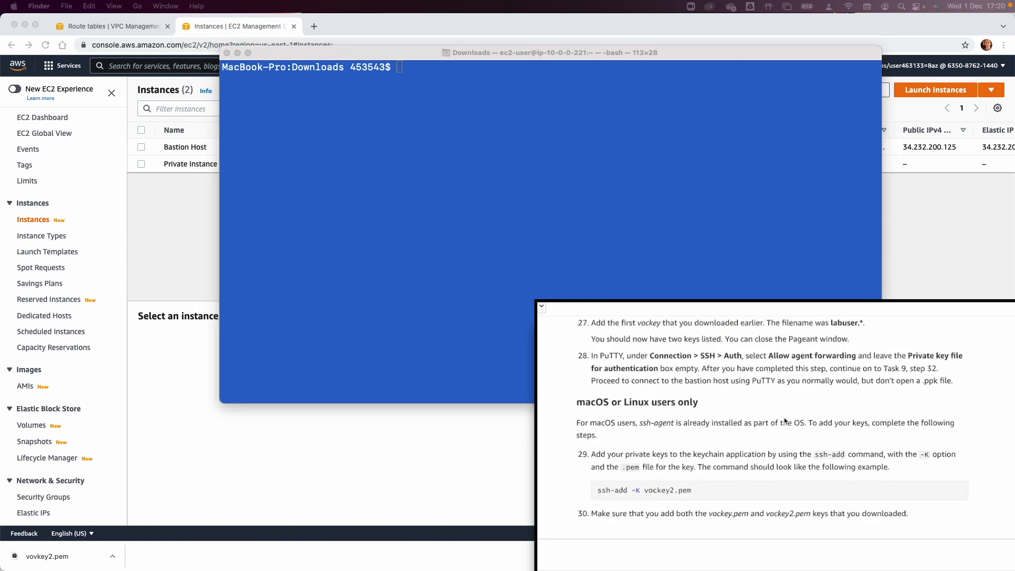
scroll(784, 420, "down", 1)
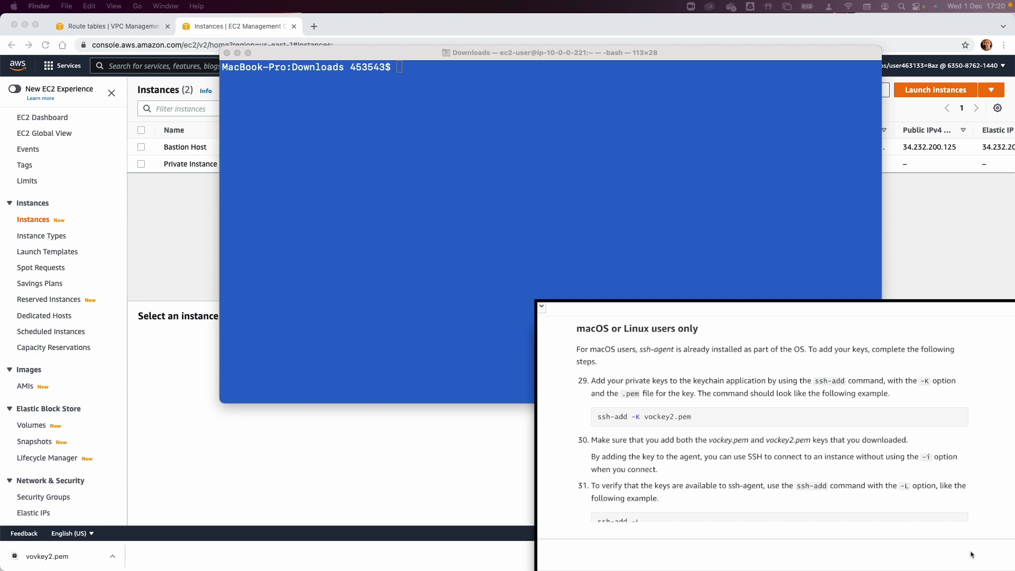
In Terminal, restrict the permissions of vockey2.pem in the Downloads folder with chmod 400.
left_click(622, 206)
type("c")
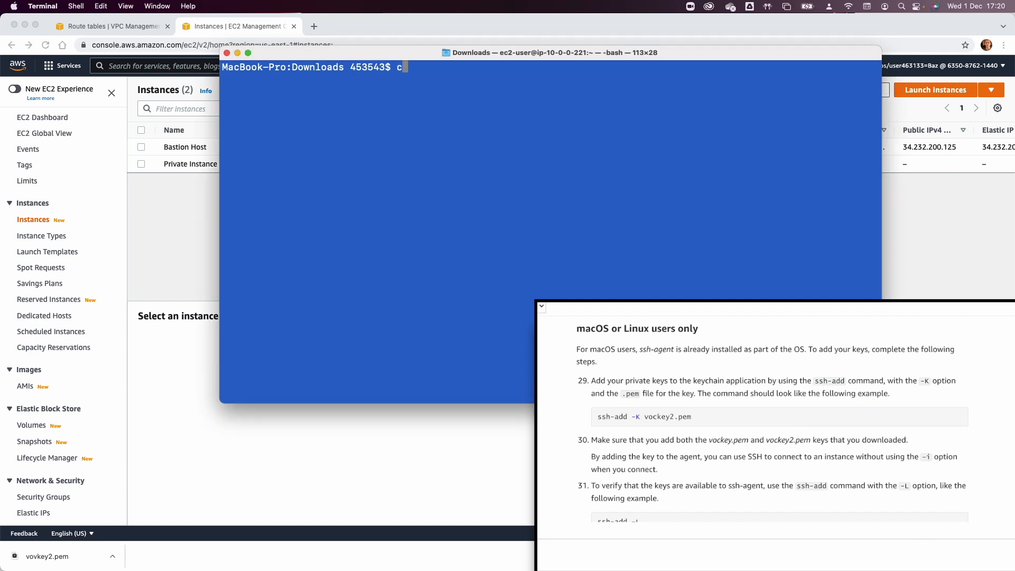
type("hmod 400 voc")
key("Tab")
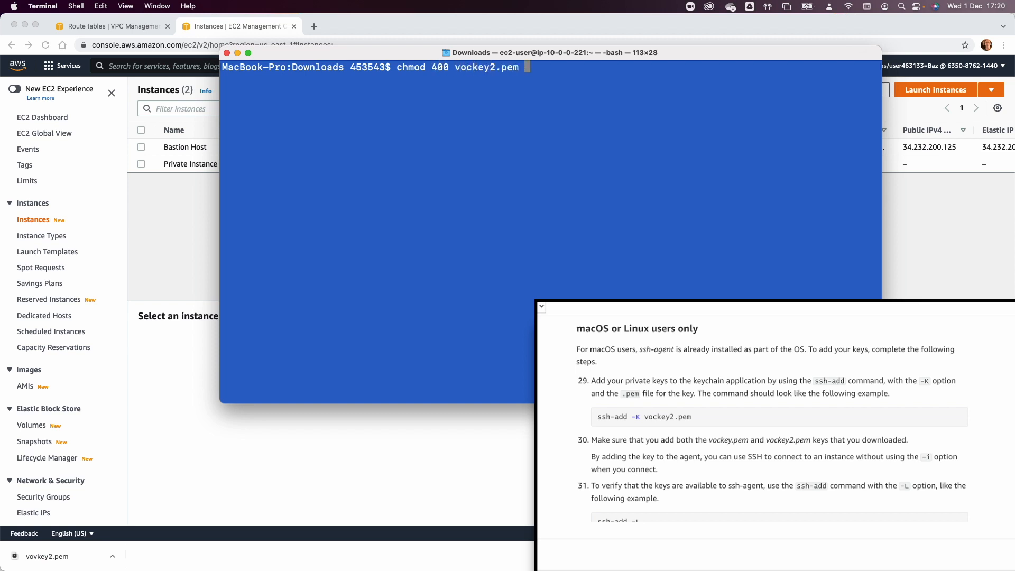
key("Return")
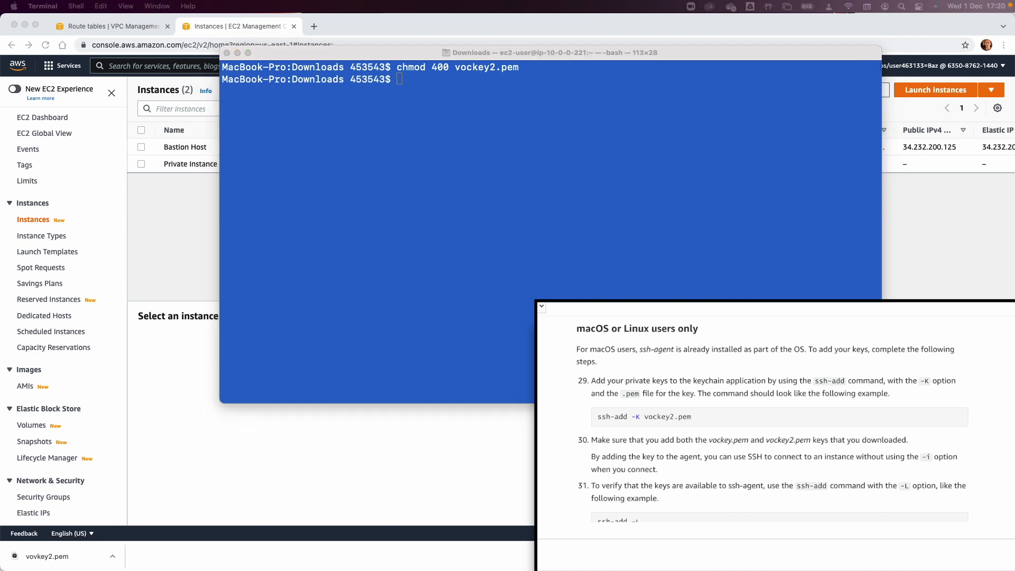
Add the vockey2.pem private key to the SSH agent by running ssh-add -k vockey2.pem.
left_click(658, 177)
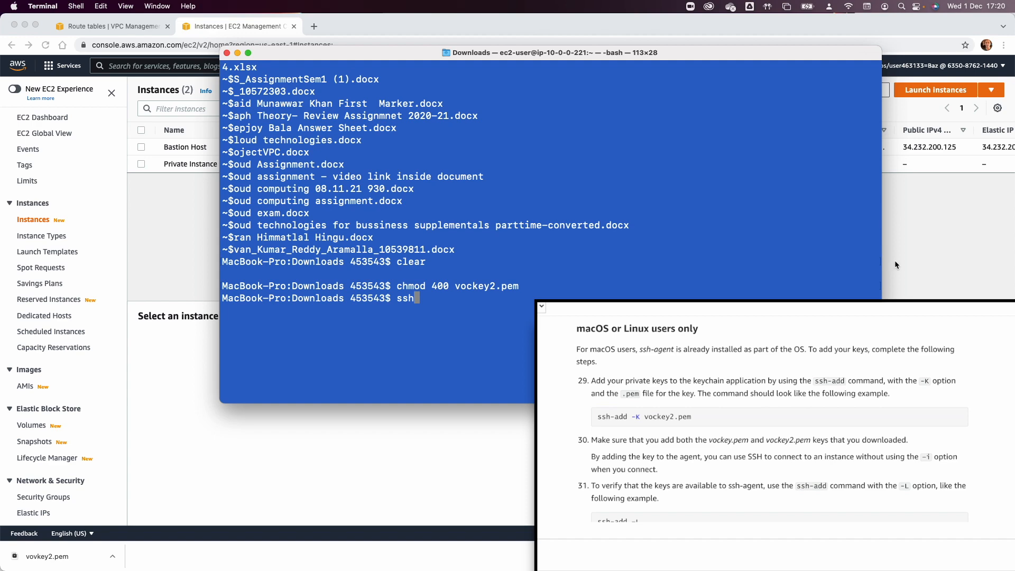
scroll(894, 260, "down", 2)
scroll(697, 283, "down", 5)
scroll(697, 283, "up", 1)
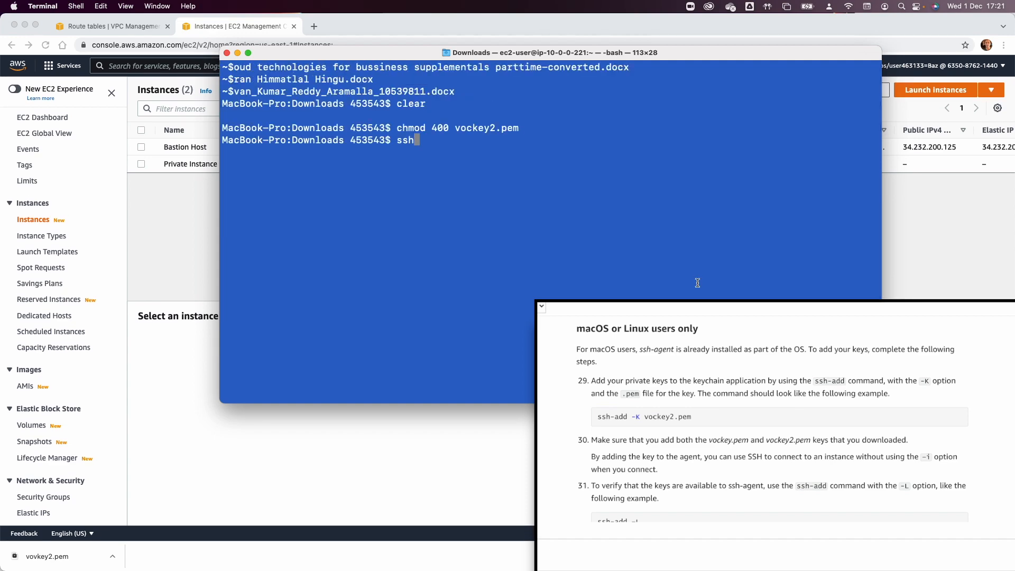
scroll(697, 282, "down", 3)
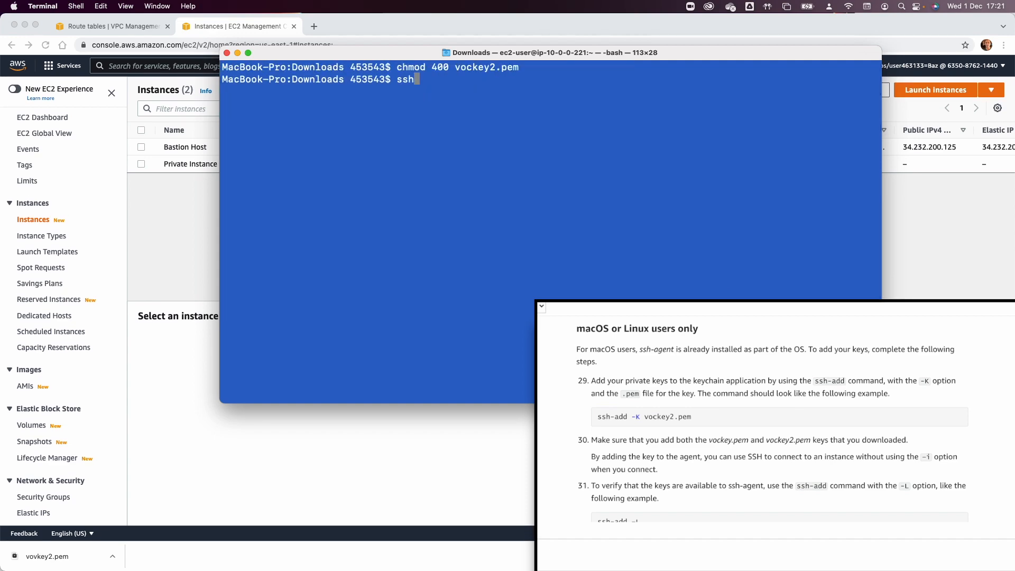
type("-add -k vo")
key("Tab")
key("Return")
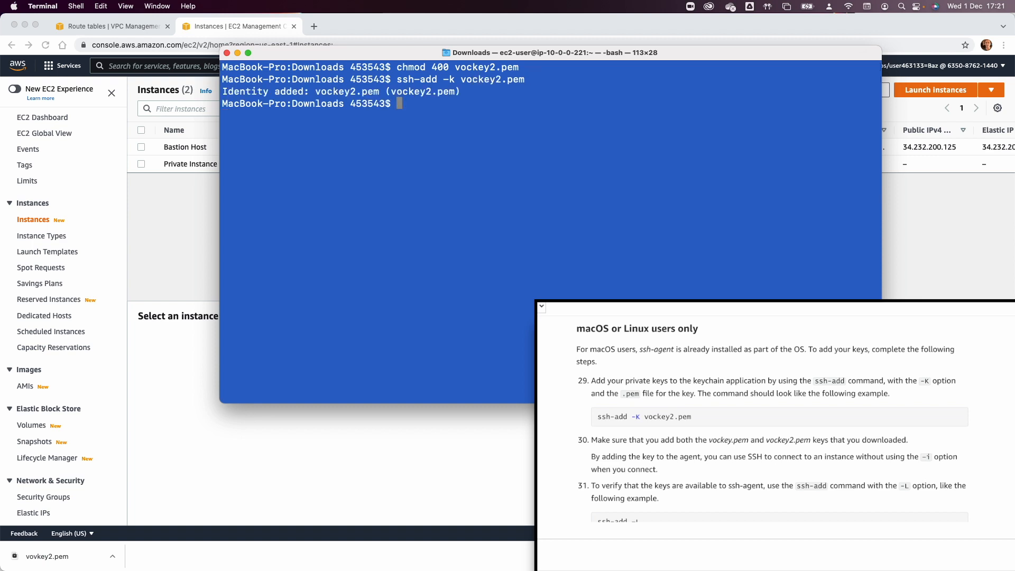
List the public keys held by the SSH agent with ssh-add -L and highlight the first vockey2.pem entry.
type("ssh-add -L")
key("Return")
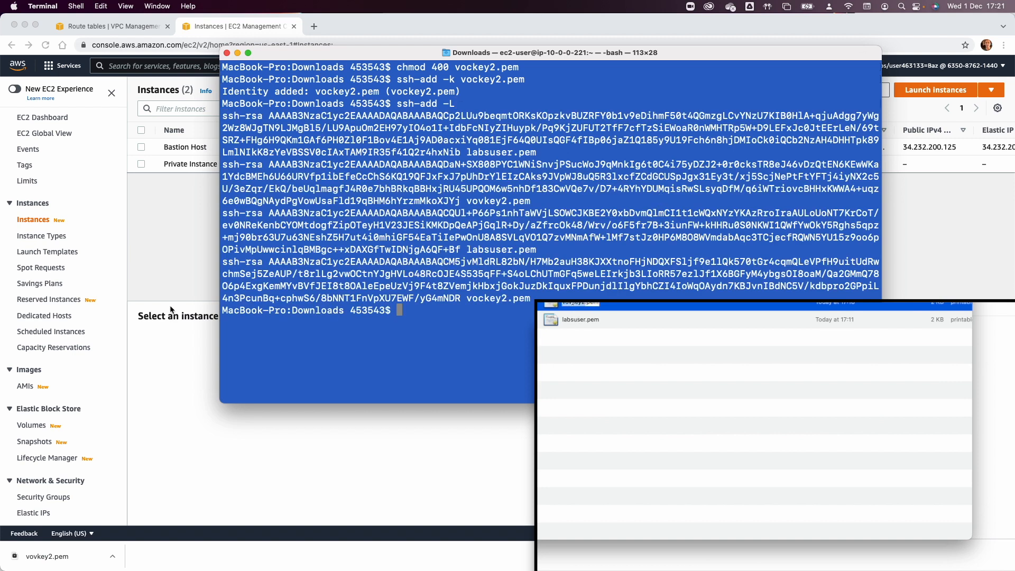
triple_click(307, 181)
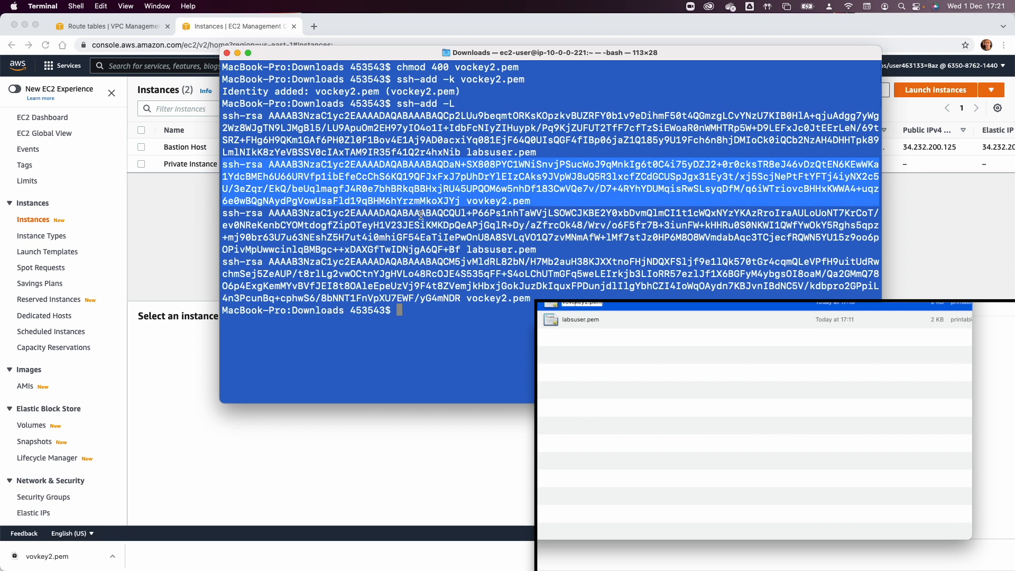
Examine the remaining labsuser.pem and vockey2.pem entries in the ssh-add -L output.
double_click(431, 249)
triple_click(433, 289)
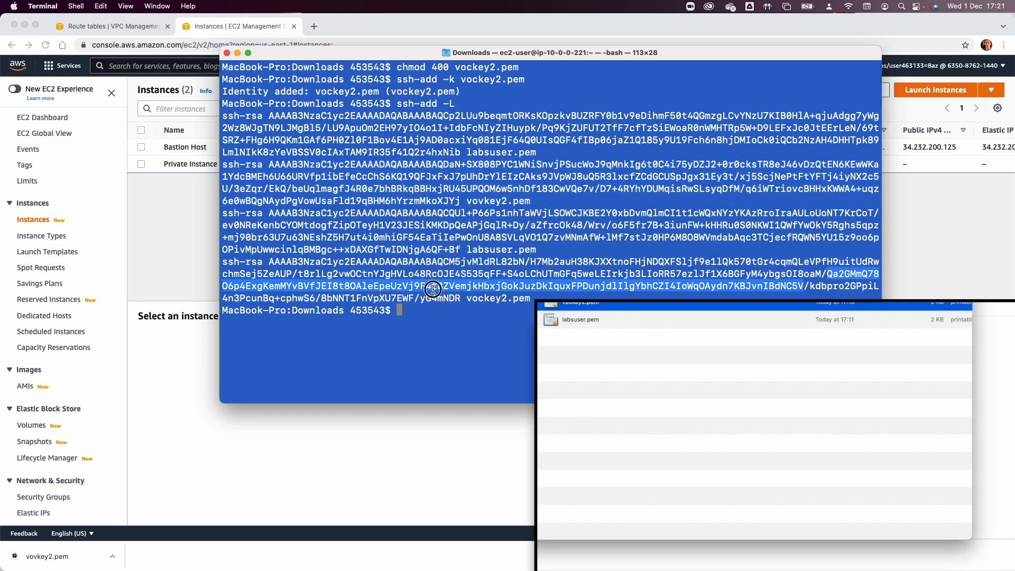
left_click(429, 171)
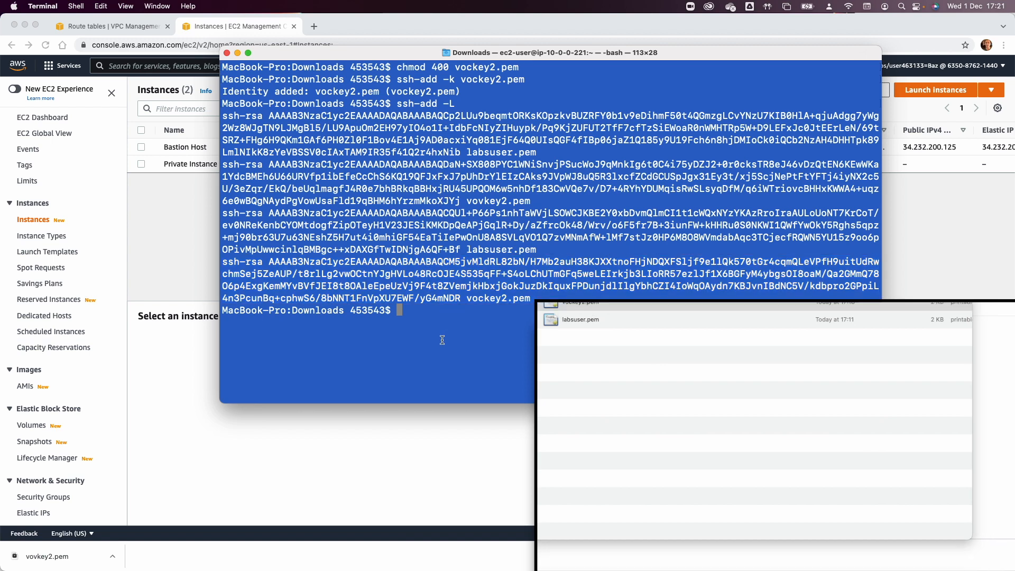
Add the labsuser.pem private key to the SSH agent by running ssh-add -k labsuser.pem.
key("Up")
key("Down")
key("Up")
key("Up")
key("BackSpace")
key("BackSpace")
key("BackSpace")
key("BackSpace")
key("BackSpace")
key("BackSpace")
key("BackSpace")
key("BackSpace")
key("BackSpace")
key("BackSpace")
key("BackSpace")
type("labs")
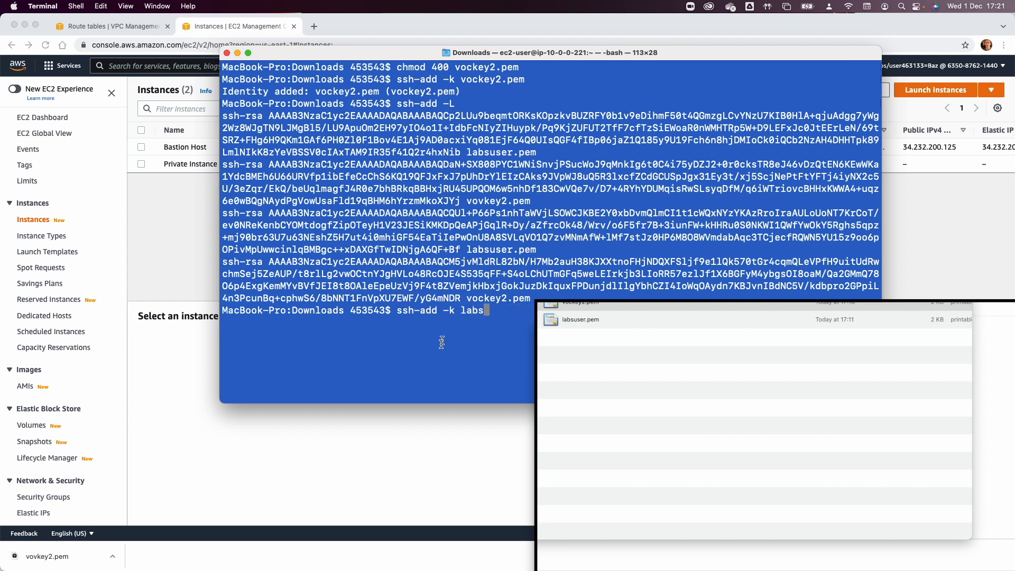
triple_click(455, 250)
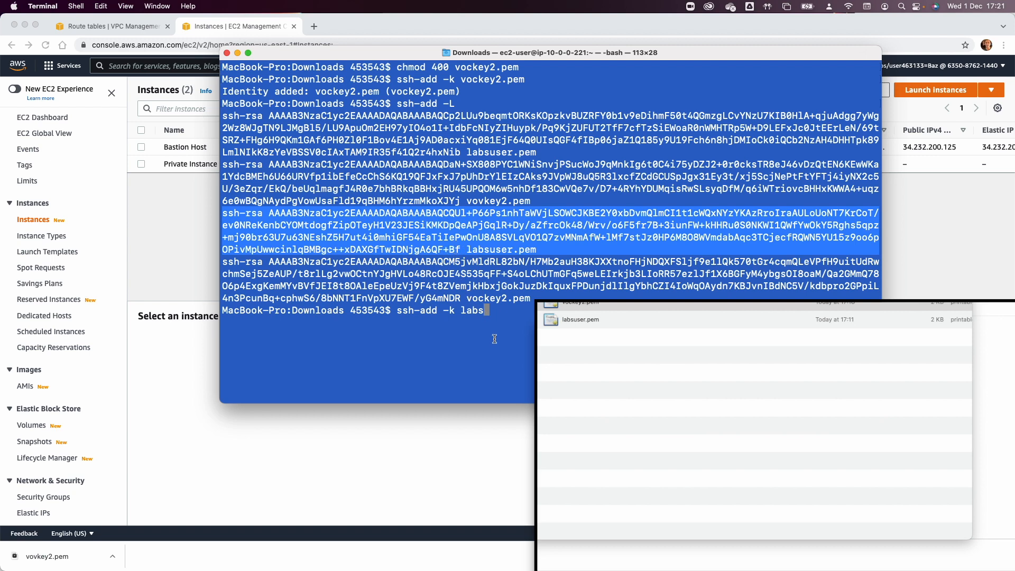
left_click(499, 322)
key("Tab")
key("Return")
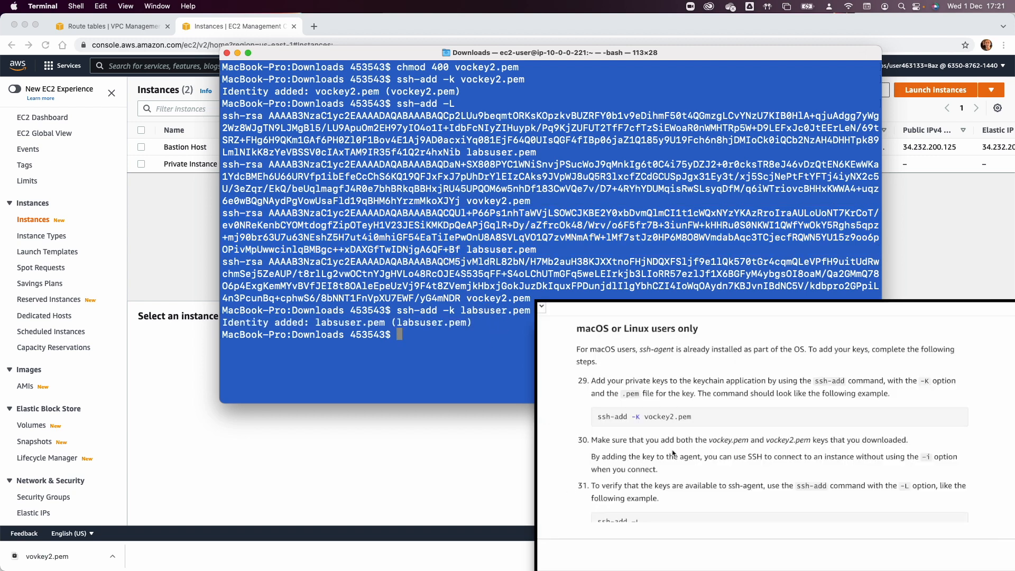
List the SSH agent's public keys again with ssh-add -L, and clear the terminal screen.
triple_click(614, 417)
key("Up")
key("Up")
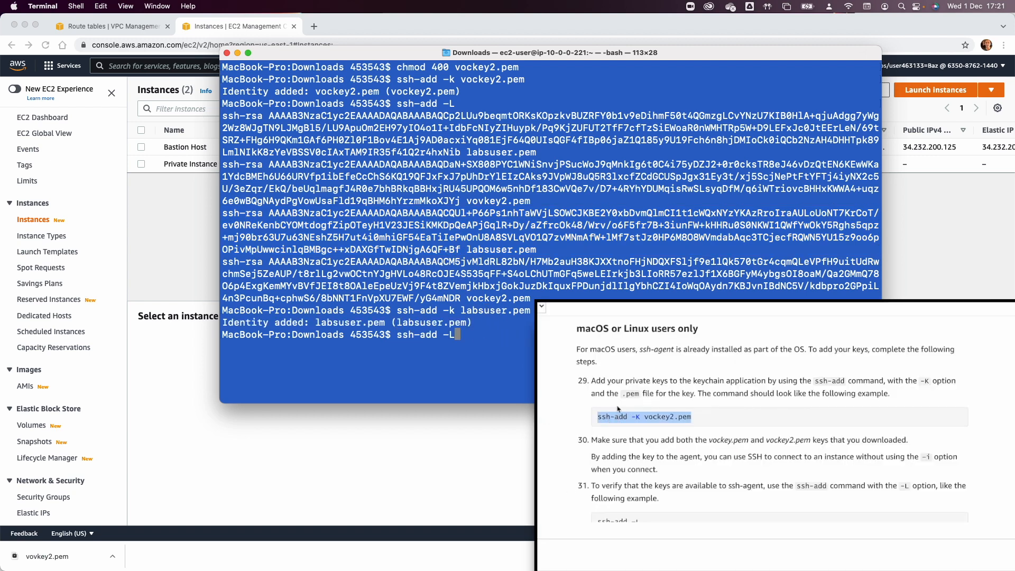
key("Return")
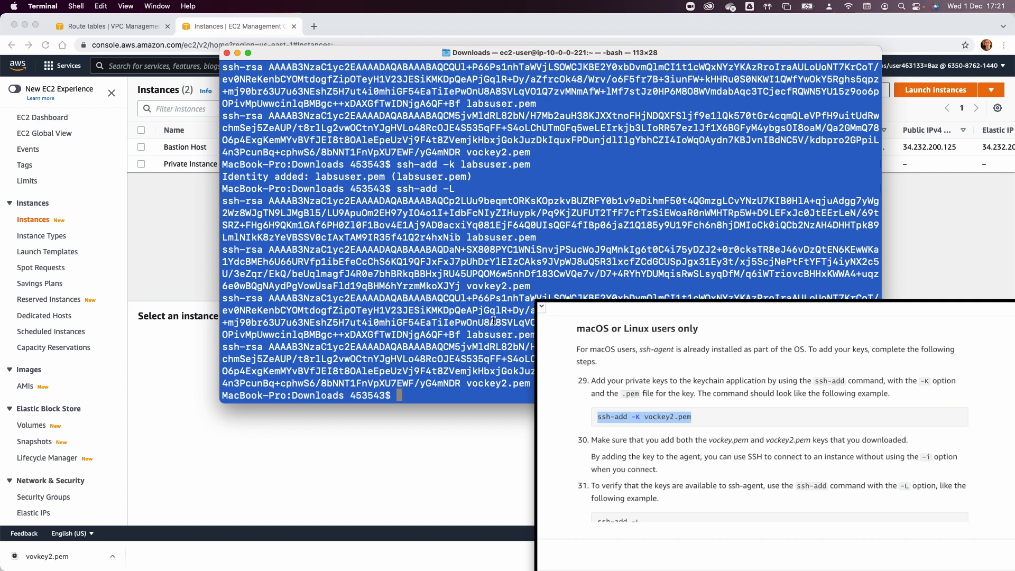
type("clear")
key("Return")
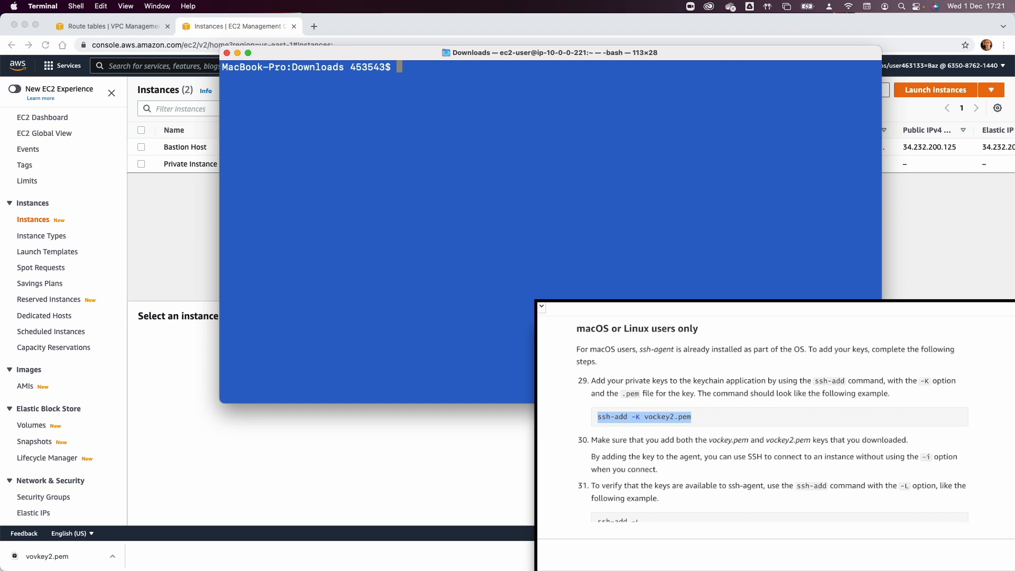
scroll(615, 451, "down", 3)
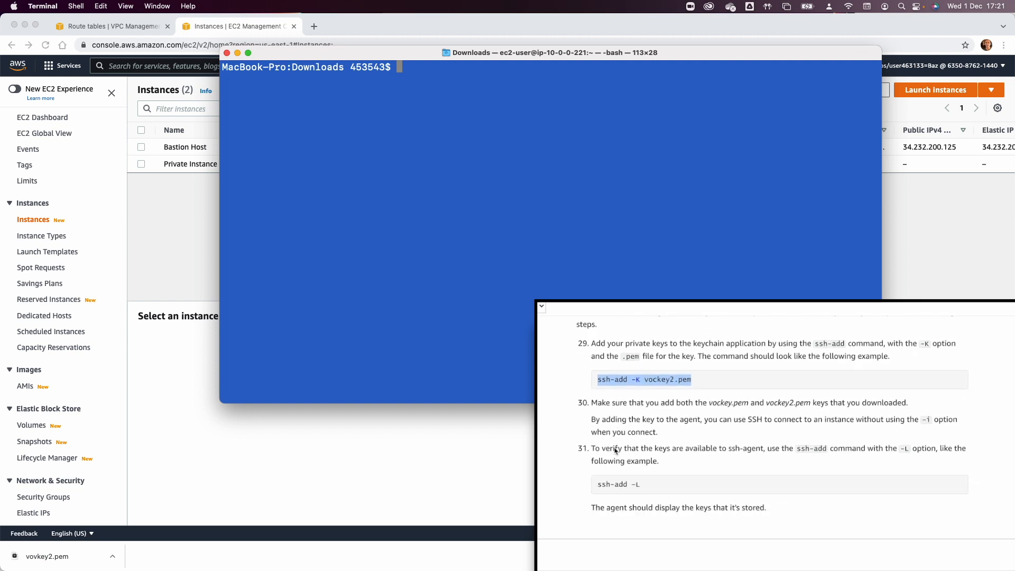
scroll(615, 450, "up", 3)
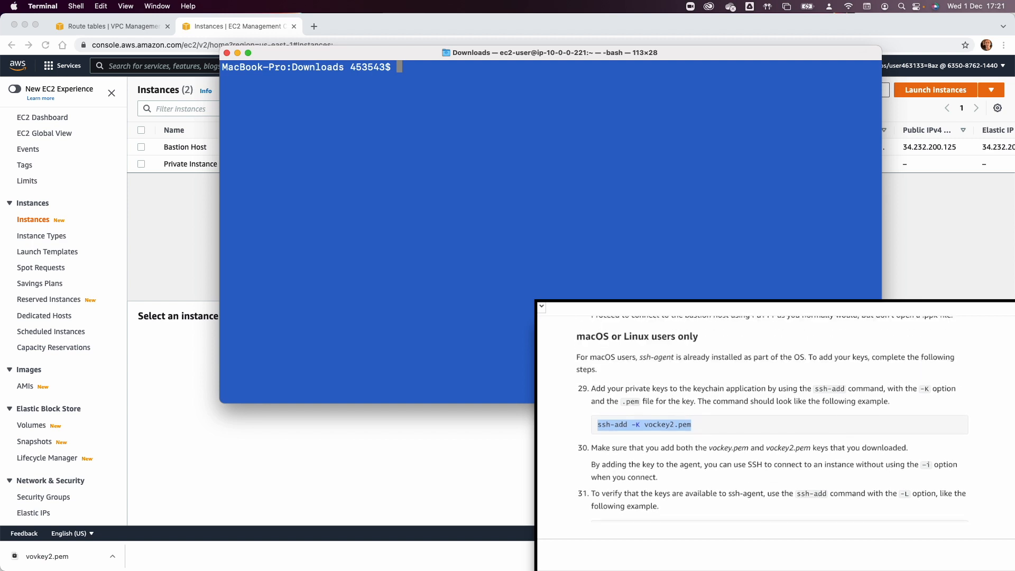
scroll(643, 497, "down", 8)
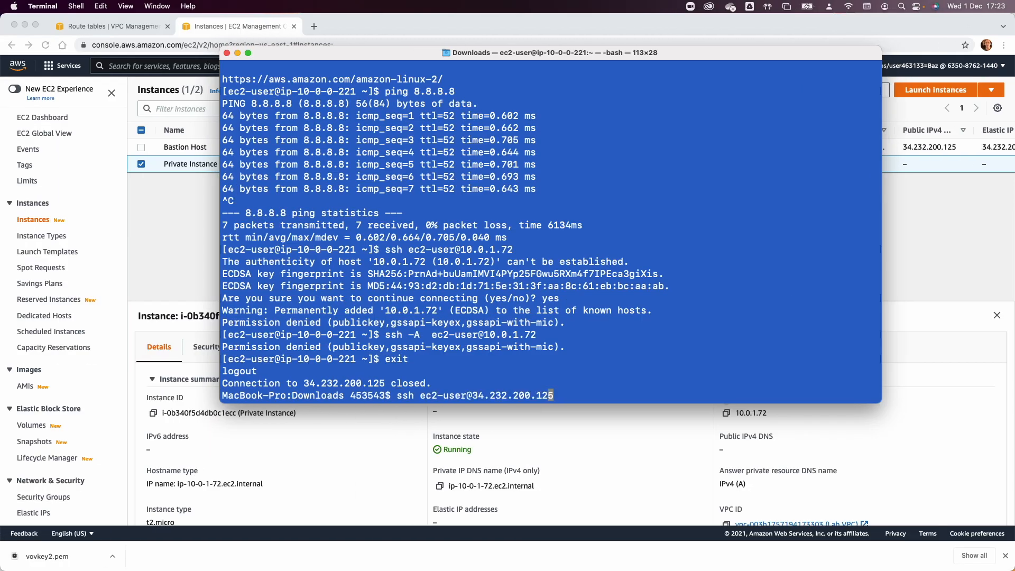
key("Left")
key("Left")
key("Left")
key("Left")
key("Left")
key("Left")
key("Left")
key("Left")
key("Left")
key("Left")
key("Left")
key("Left")
key("Left")
key("Left")
key("Left")
key("Left")
key("Left")
key("Left")
key("Left")
key("Left")
key("Left")
key("Left")
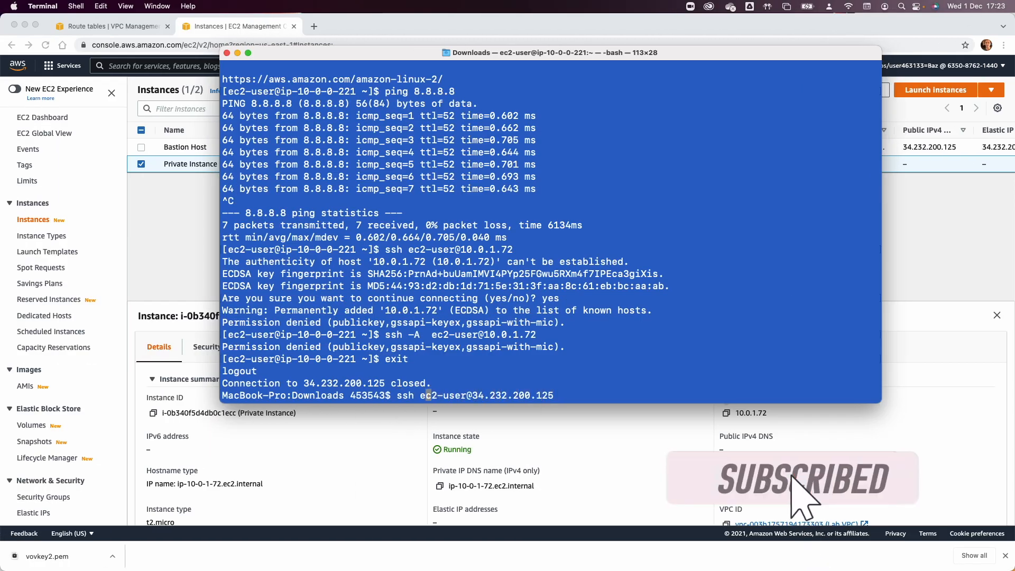
type("-A")
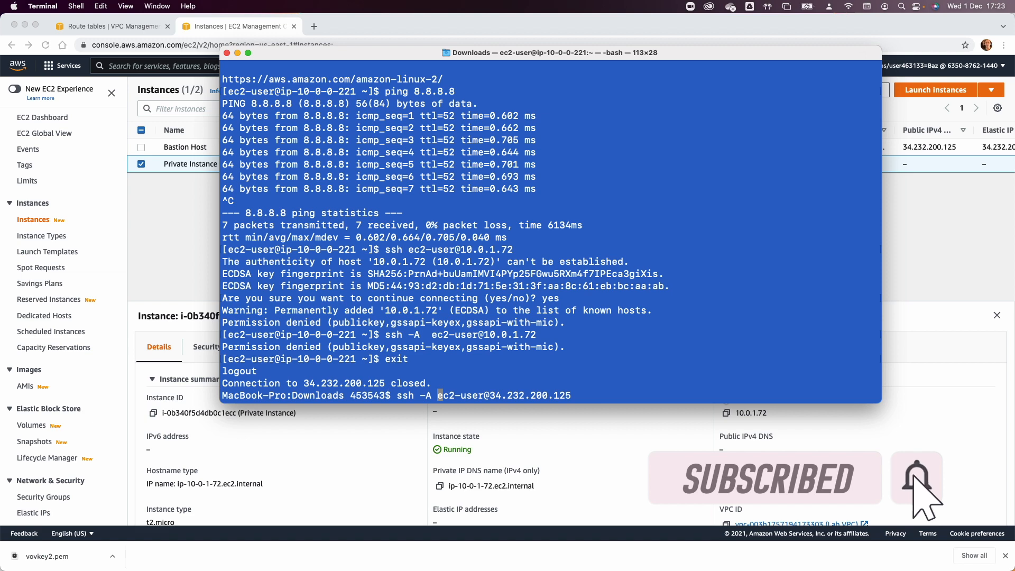
key("Return")
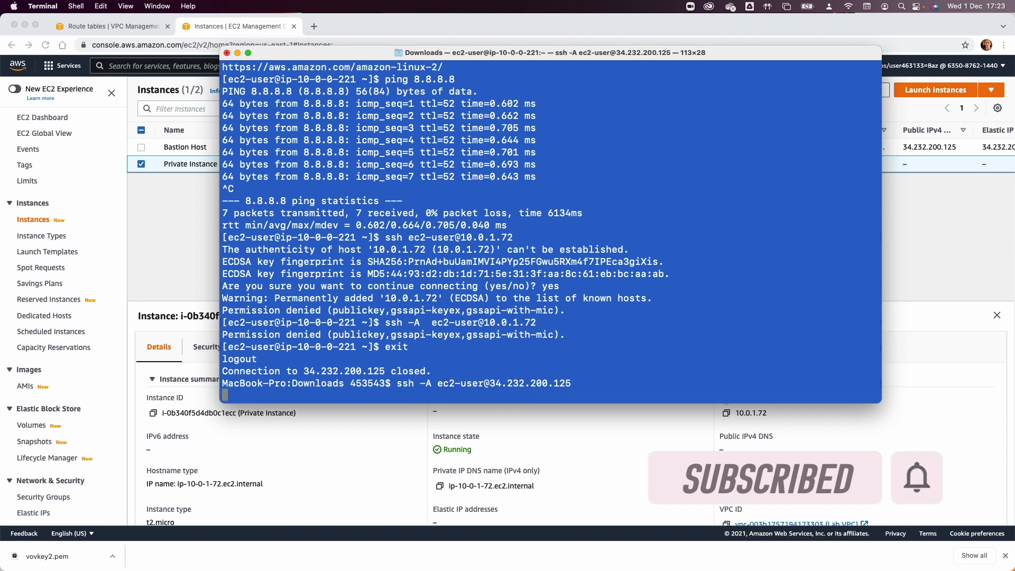
key("Up")
key("Up")
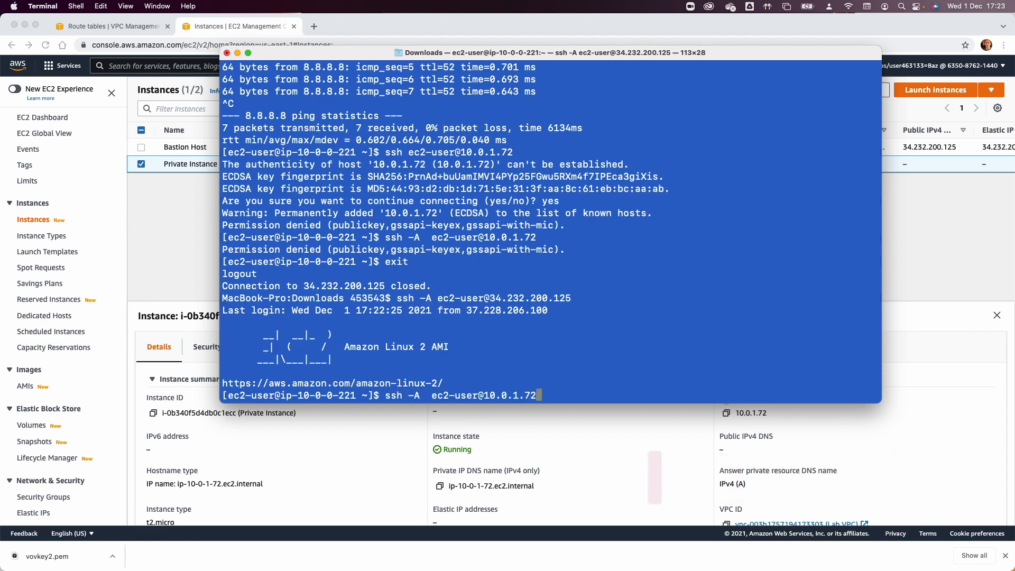
key("Up")
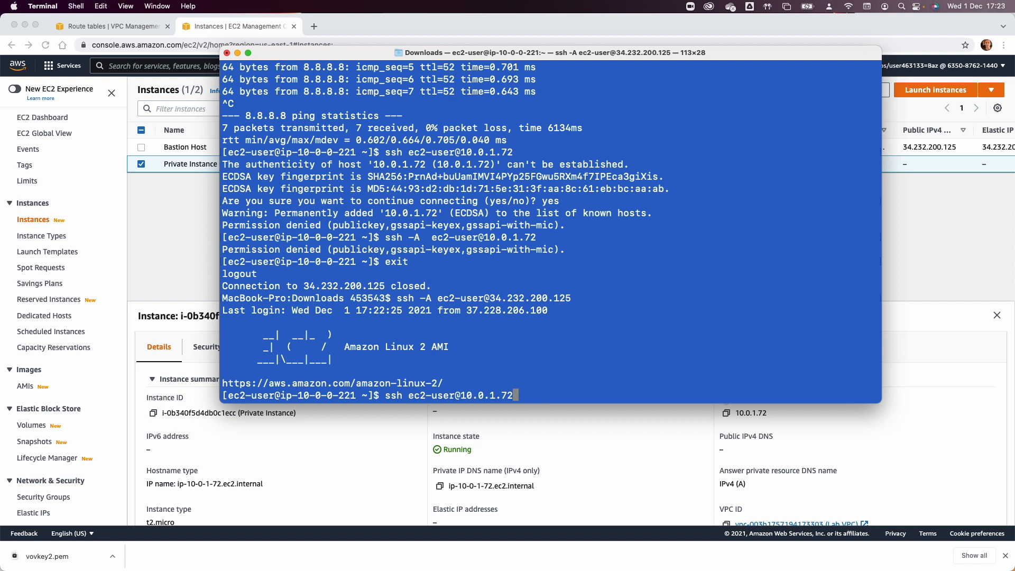
key("Left")
key("Left")
key("Left")
key("Left")
key("Left")
key("Left")
key("Left")
key("Left")
key("Left")
key("Left")
key("Left")
key("Return")
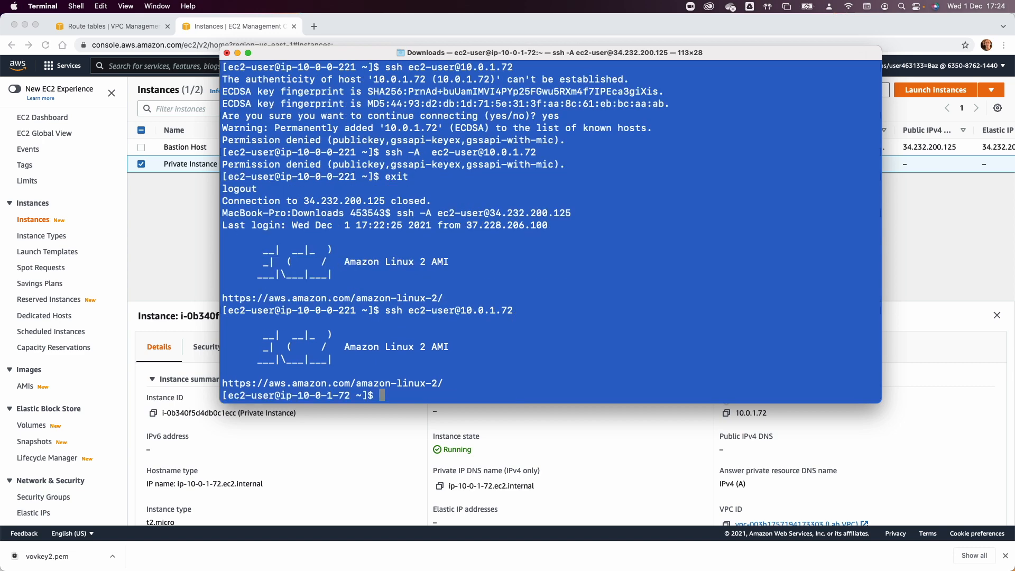
Test the private instance's internet connectivity by pinging 8.8.8.8, and stop the ping after a few replies.
type("ping 8.8.8.8")
key("Return")
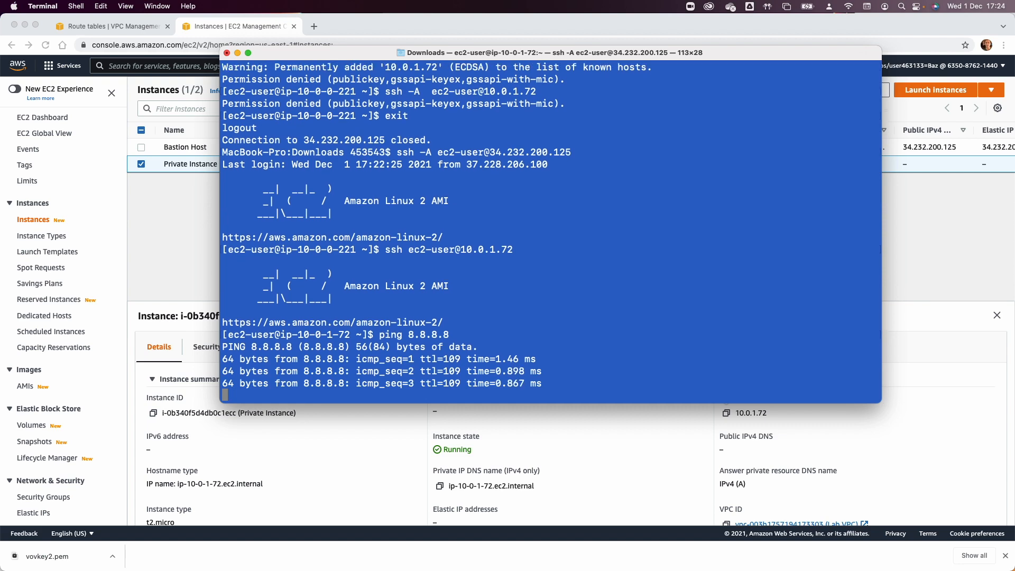
key("ctrl+c")
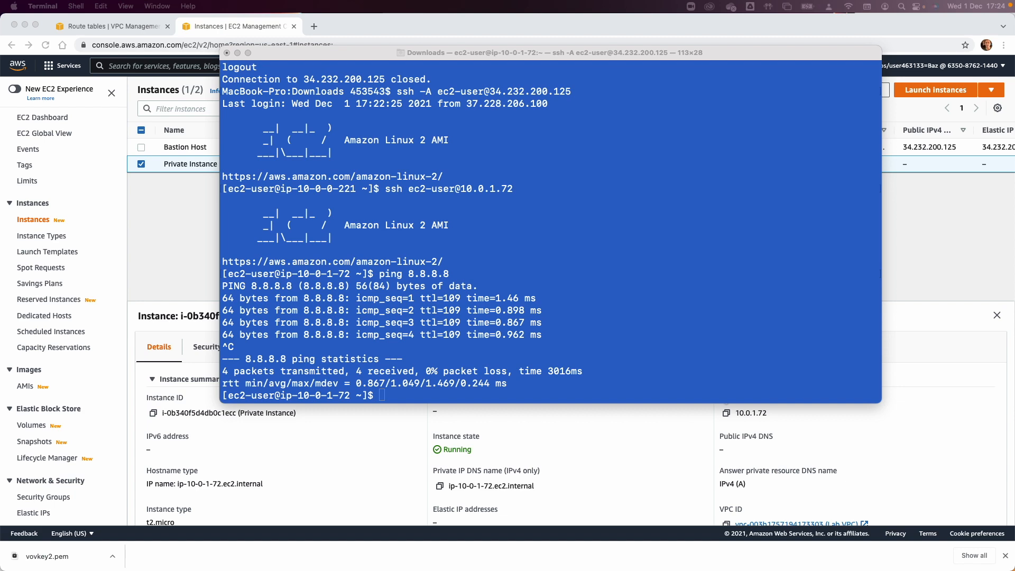
Switch to Chrome and open the Network ACLs list in the VPC console.
left_click(147, 258)
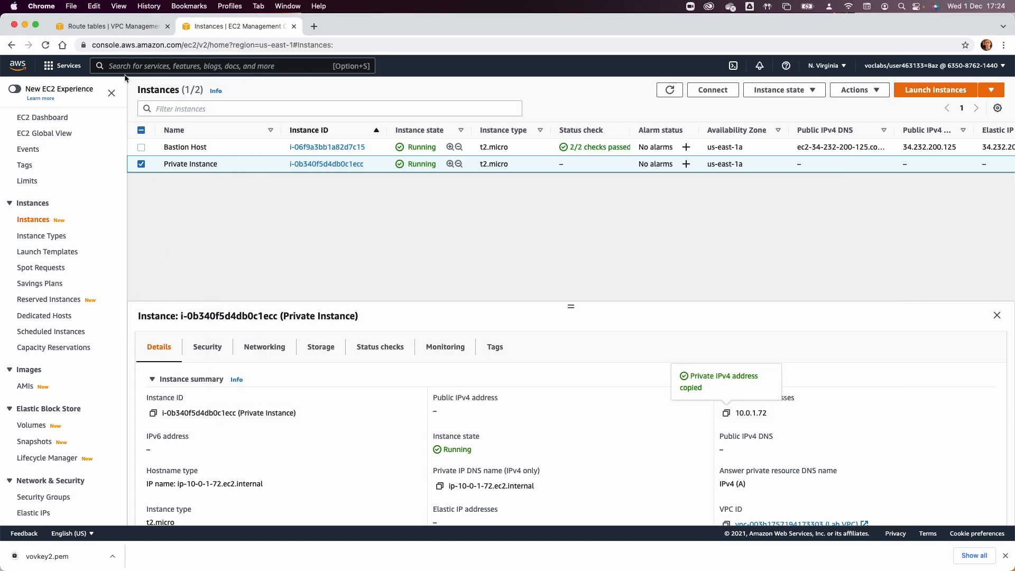
left_click(111, 26)
left_click(14, 175)
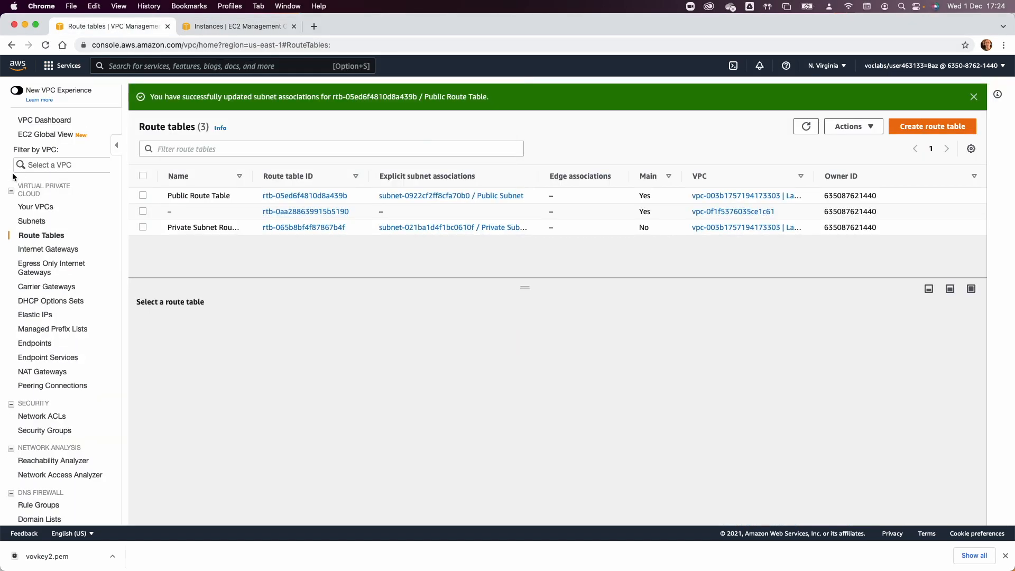
left_click(53, 416)
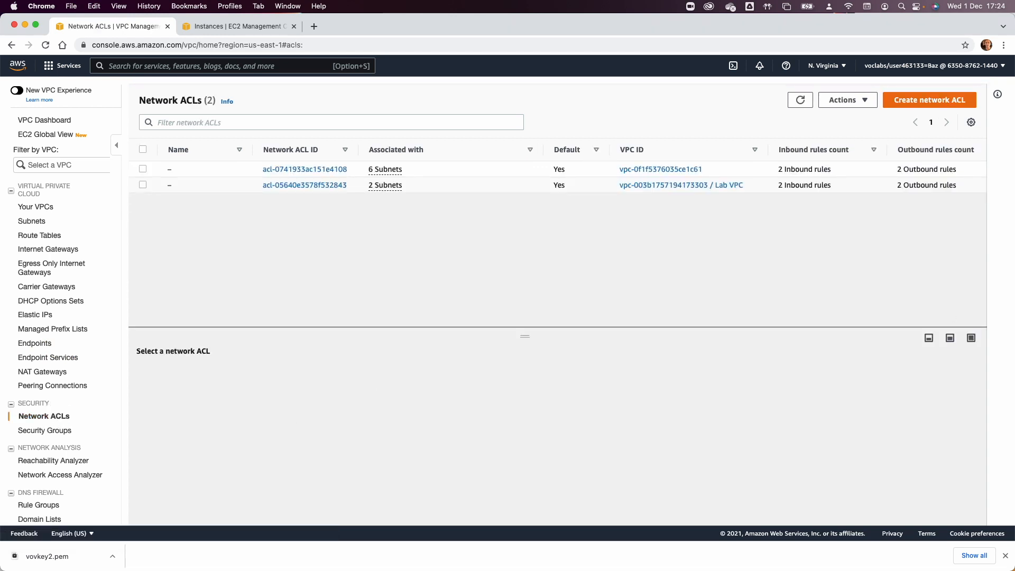
Inspect the inbound and outbound rules of the Lab VPC's default network ACL, and deselect it.
left_click(142, 184)
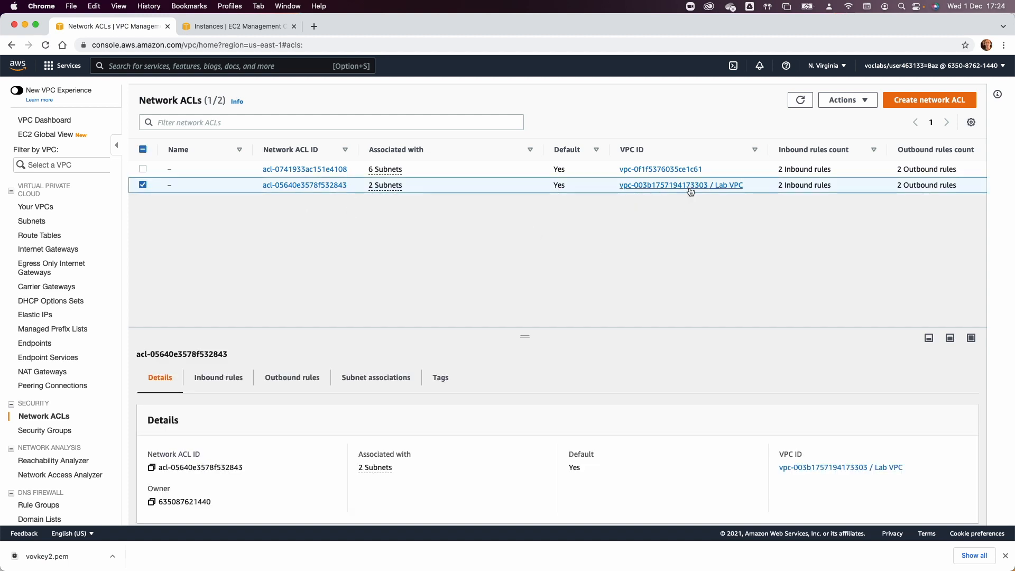
left_click(222, 386)
scroll(345, 440, "down", 2)
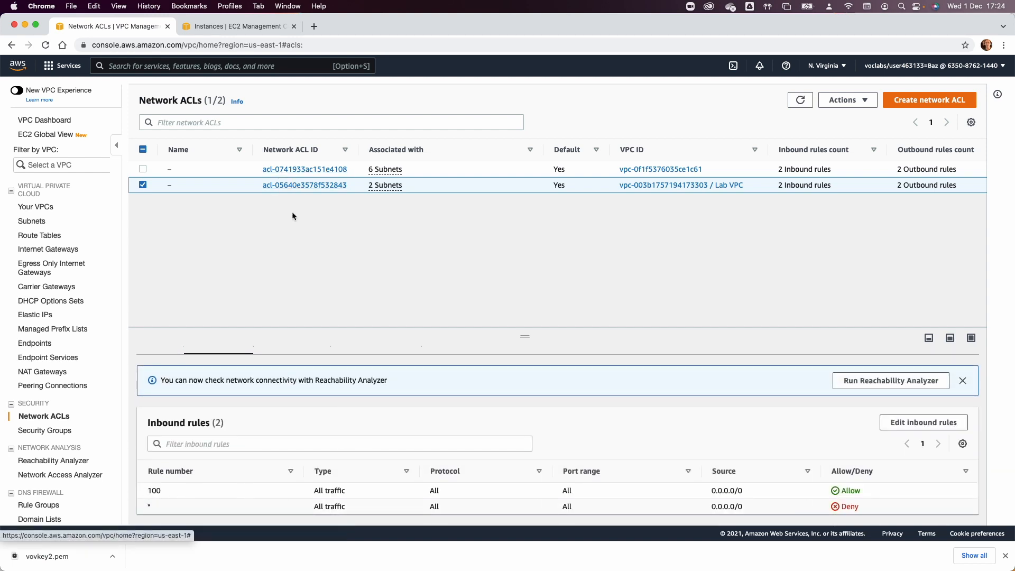
scroll(303, 396, "up", 2)
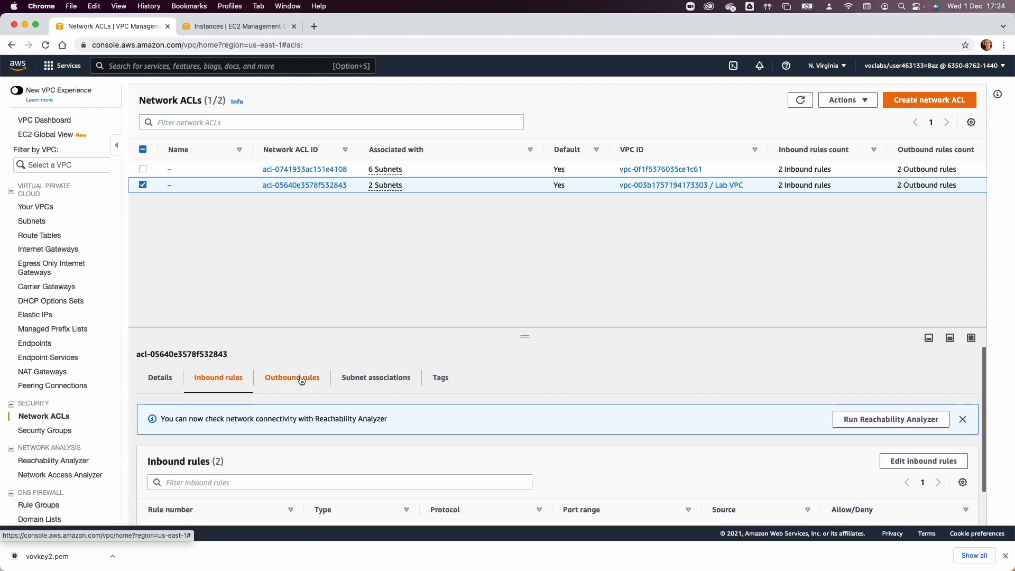
left_click(294, 379)
scroll(312, 467, "down", 2)
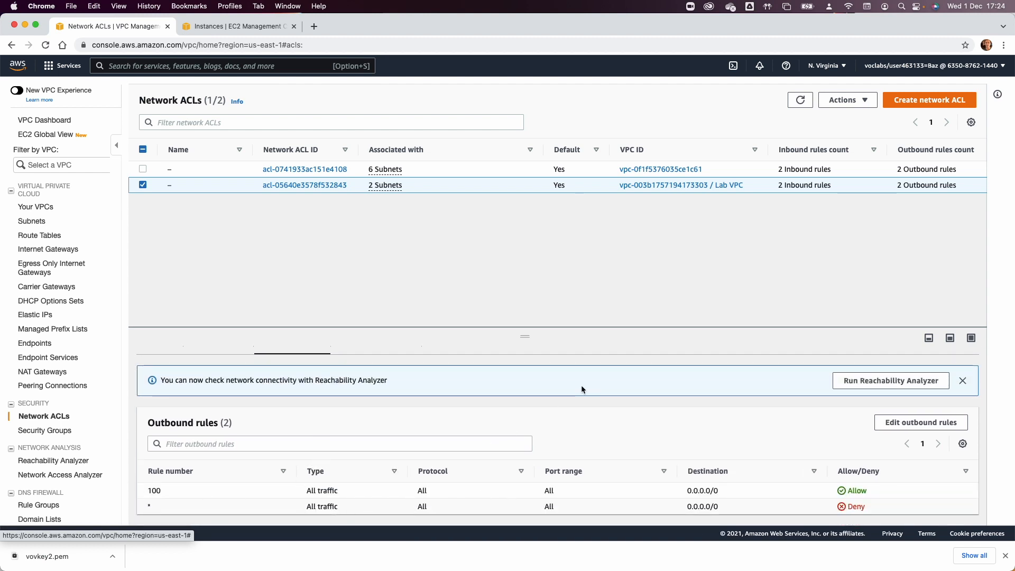
left_click(143, 185)
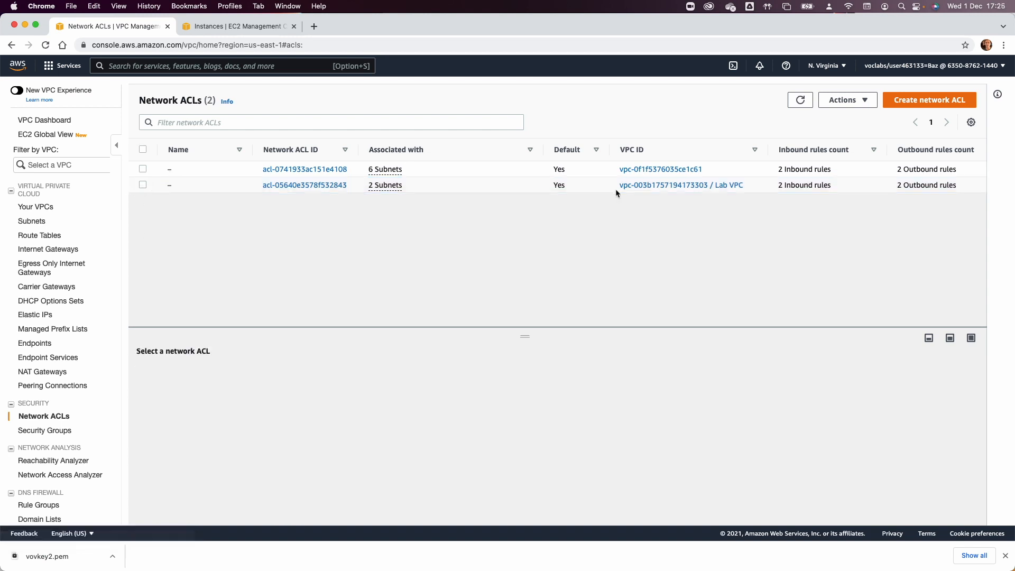
Create a network ACL named Lab Network ACL in the Lab VPC.
left_click(930, 100)
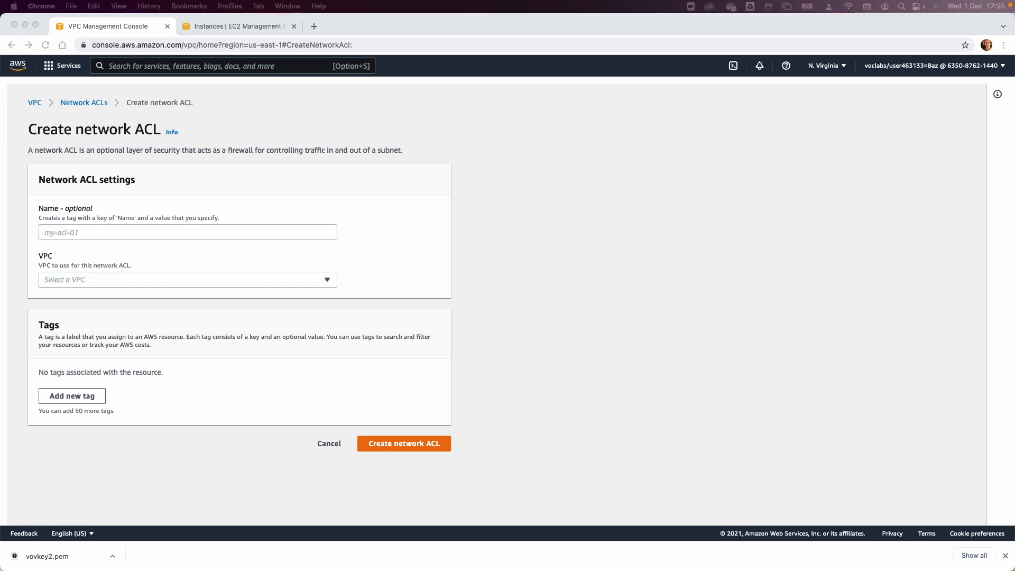
left_click(273, 232)
key("super+v")
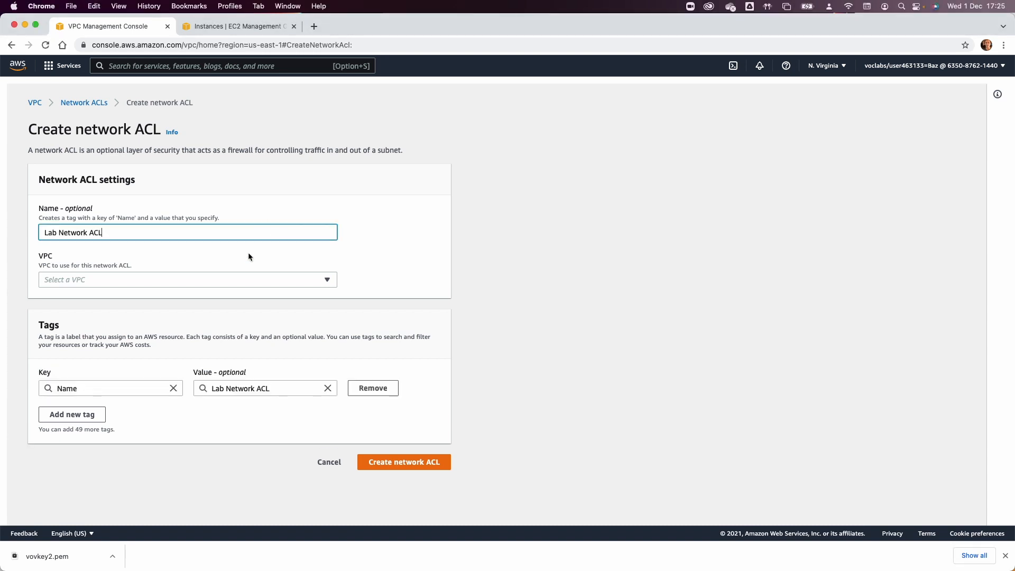
left_click(223, 278)
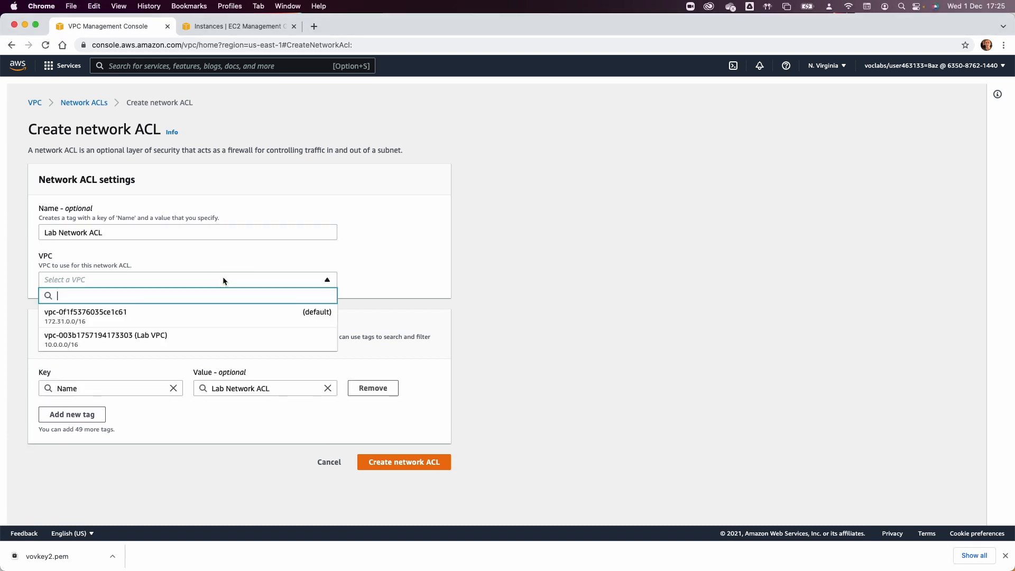
left_click(205, 338)
left_click(394, 462)
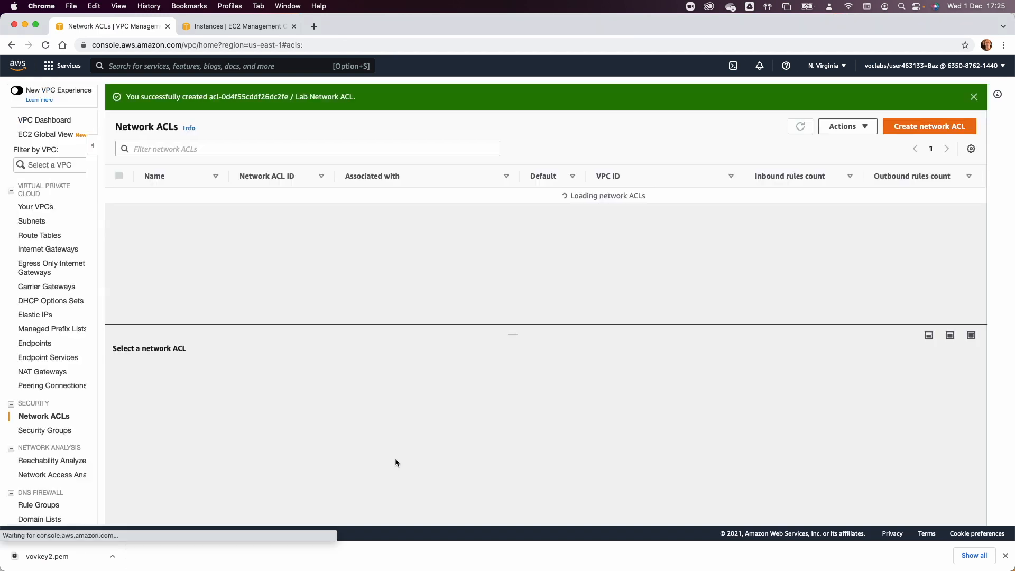
Add inbound rule 100 to the Lab Network ACL, allowing all traffic from 0.0.0.0/0, and save the changes.
left_click(138, 230)
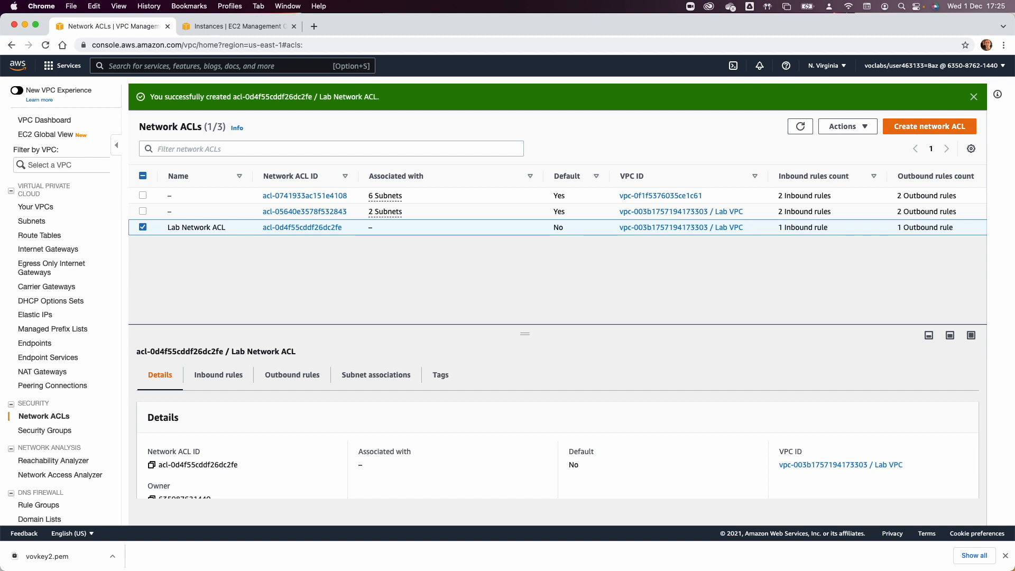
left_click(218, 374)
left_click(909, 457)
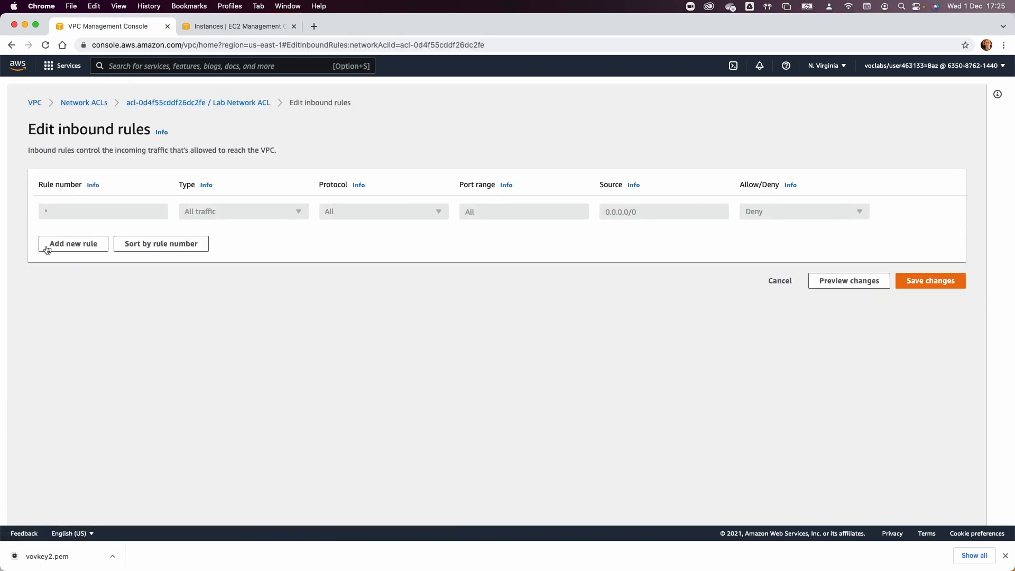
left_click(47, 244)
left_click(66, 212)
type("100")
key("Tab")
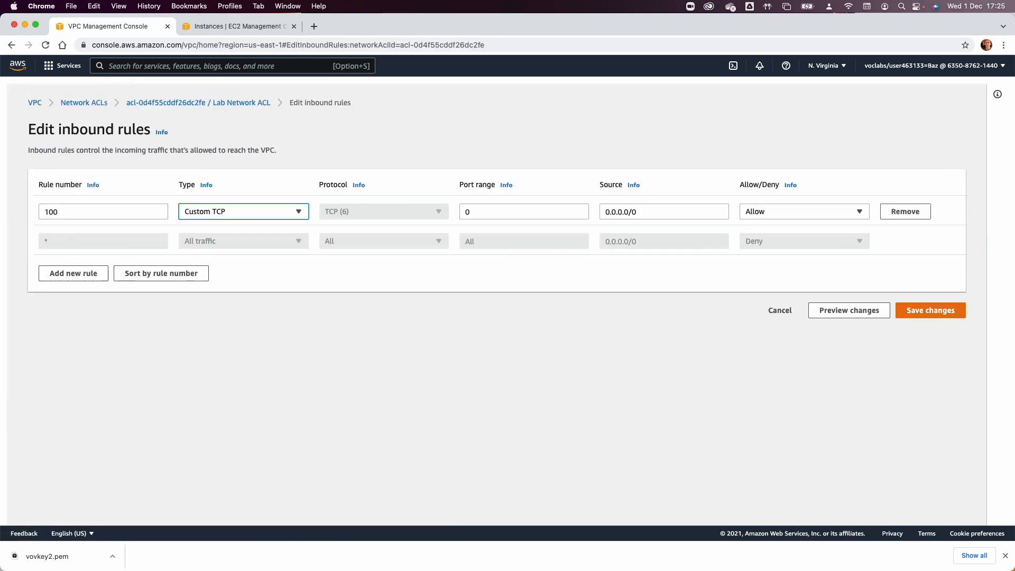
left_click(218, 214)
left_click(226, 244)
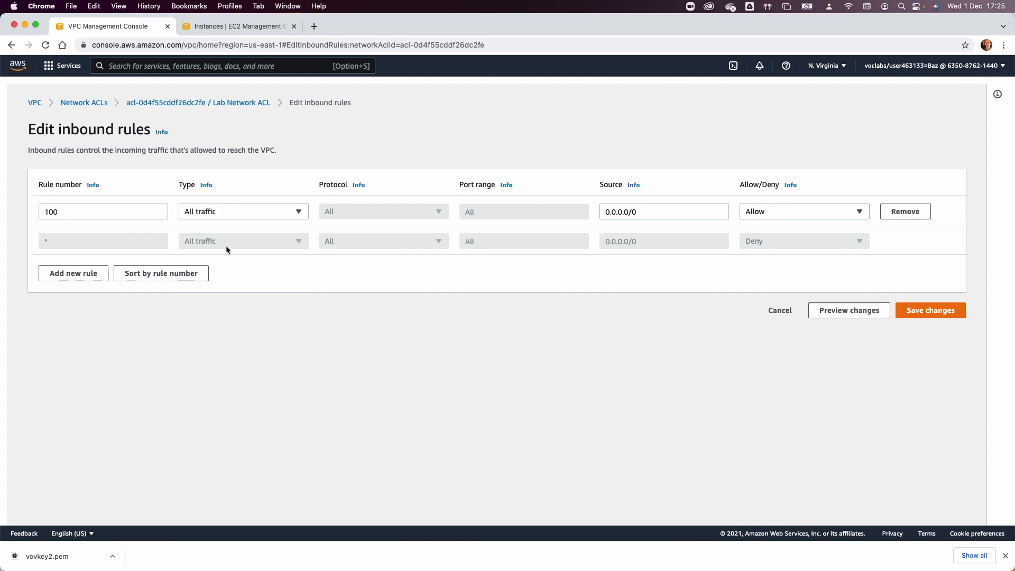
left_click(922, 310)
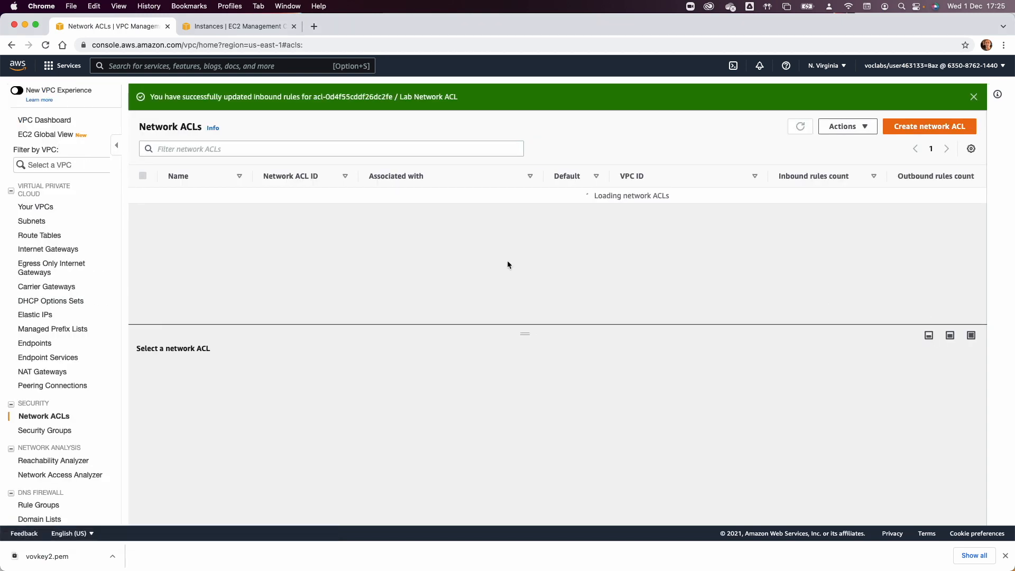
Add outbound rule 100 to the Lab Network ACL, allowing all traffic to 0.0.0.0/0, and save the changes.
left_click(300, 370)
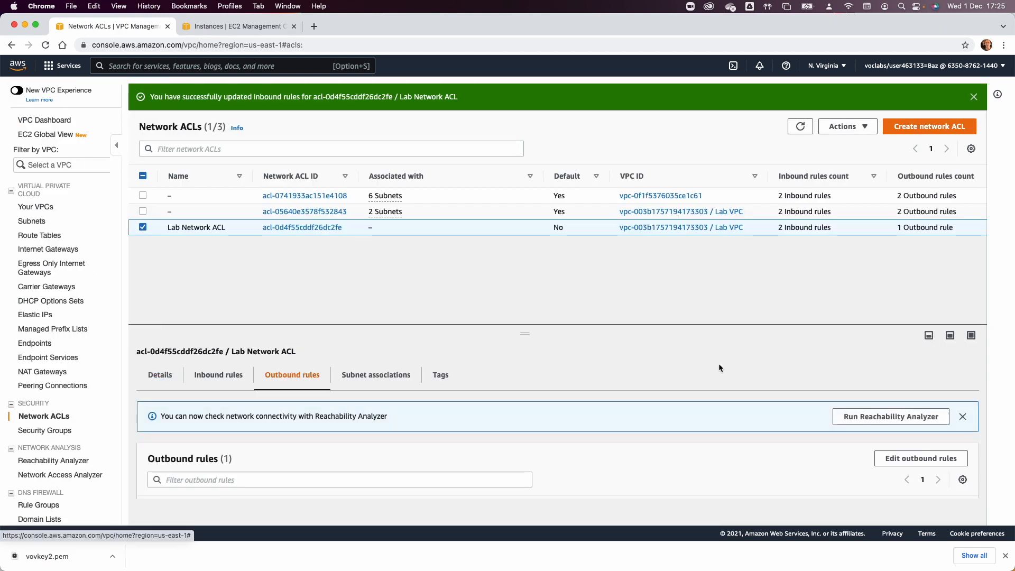
left_click(897, 457)
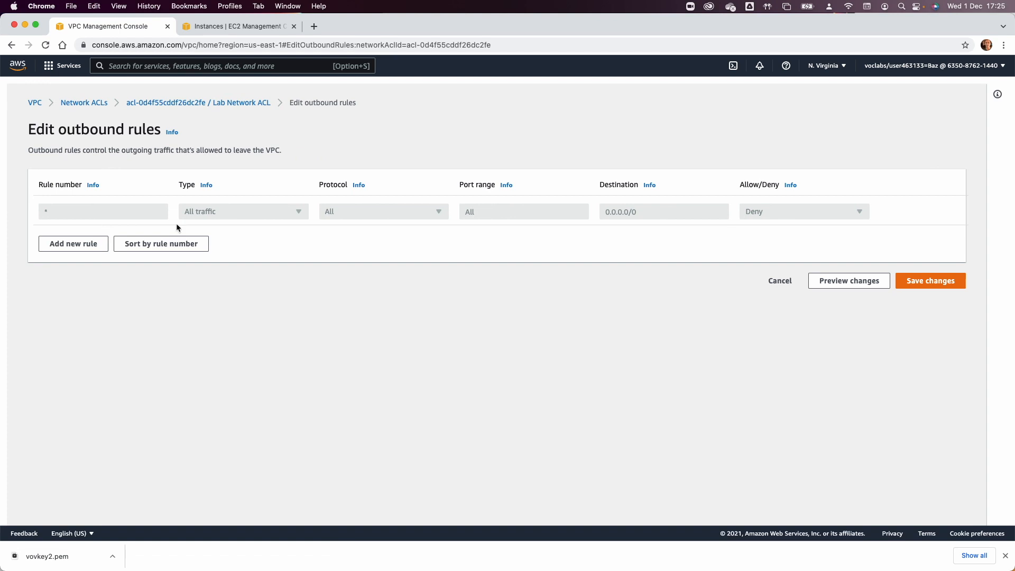
left_click(74, 243)
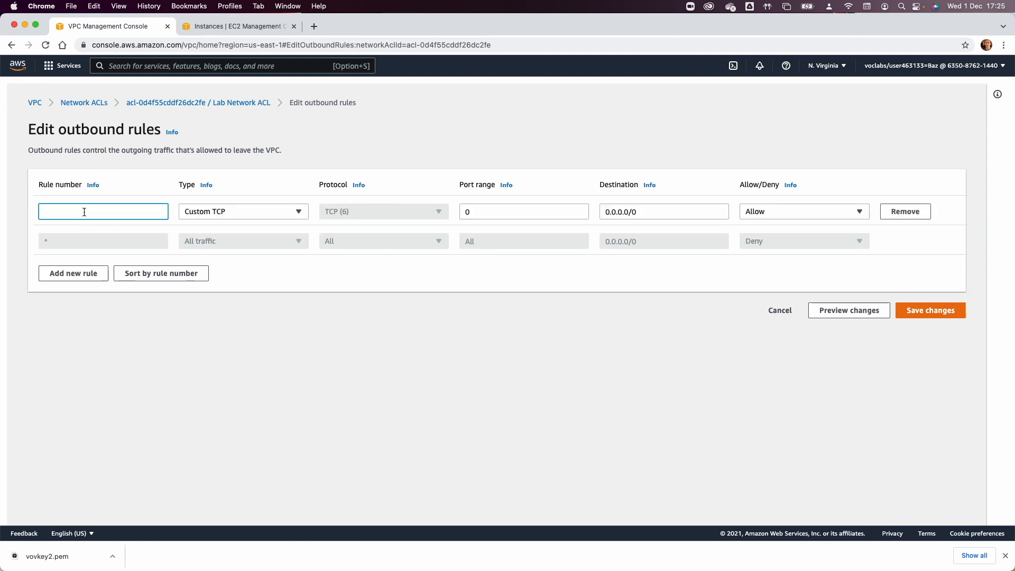
type("100")
key("Tab")
left_click(213, 221)
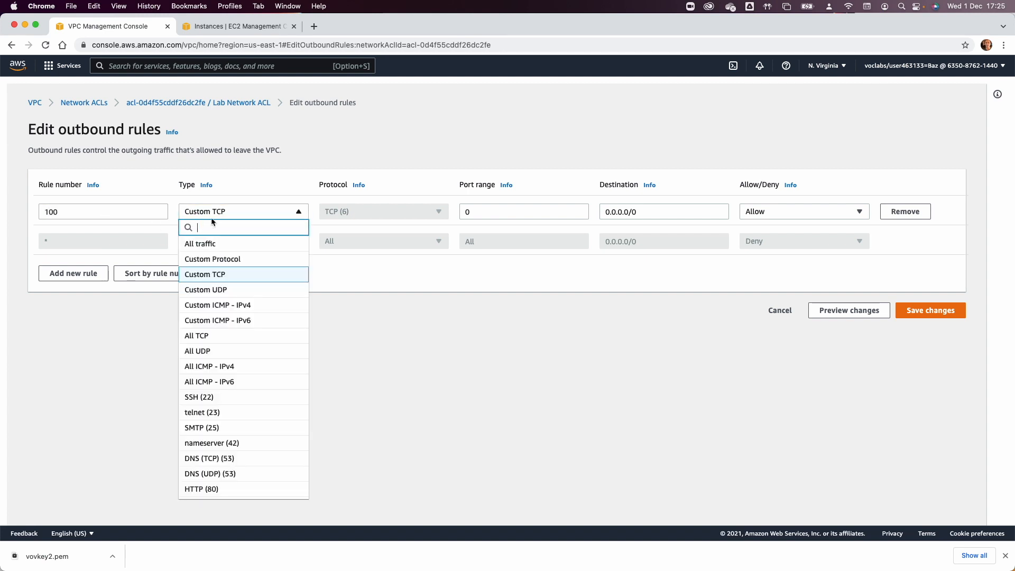
left_click(217, 246)
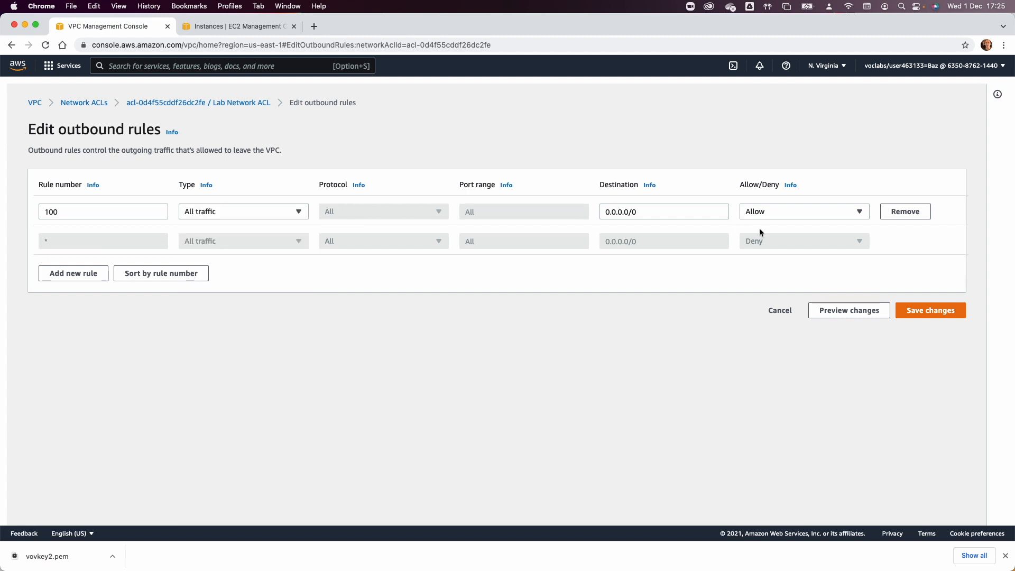
left_click(928, 308)
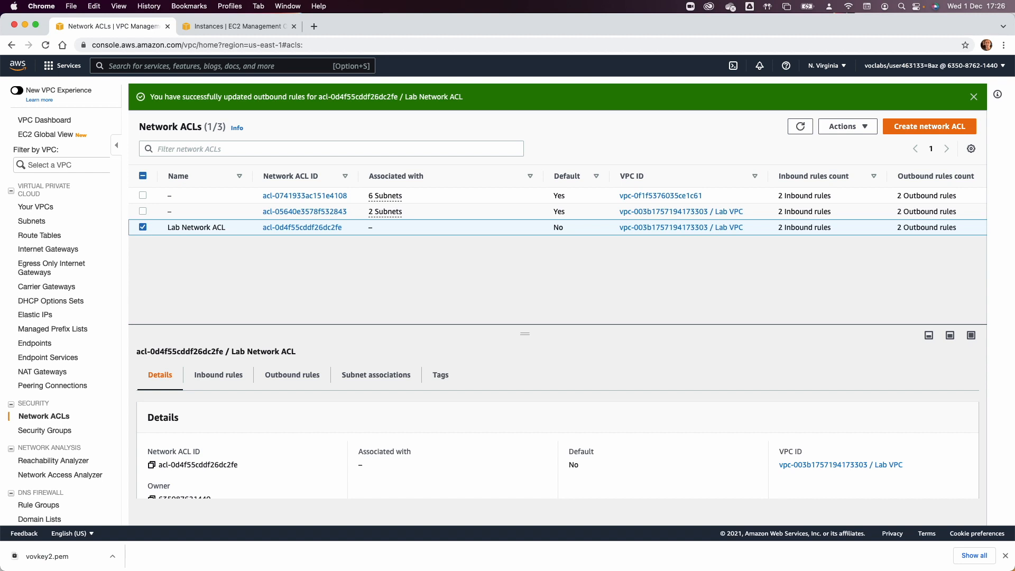
Associate the Lab Network ACL with the Private Subnet and save the association.
left_click(377, 374)
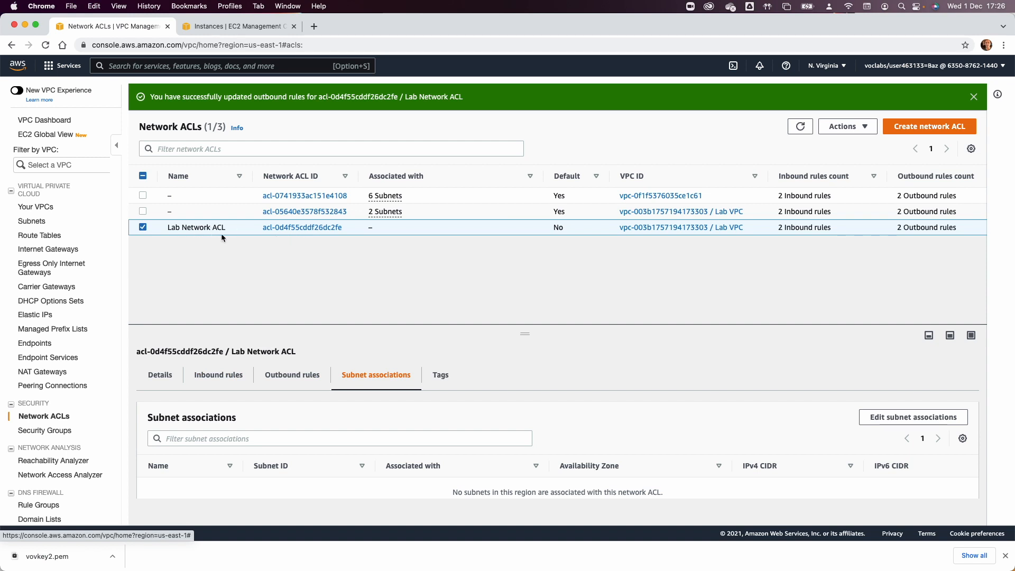
left_click(896, 418)
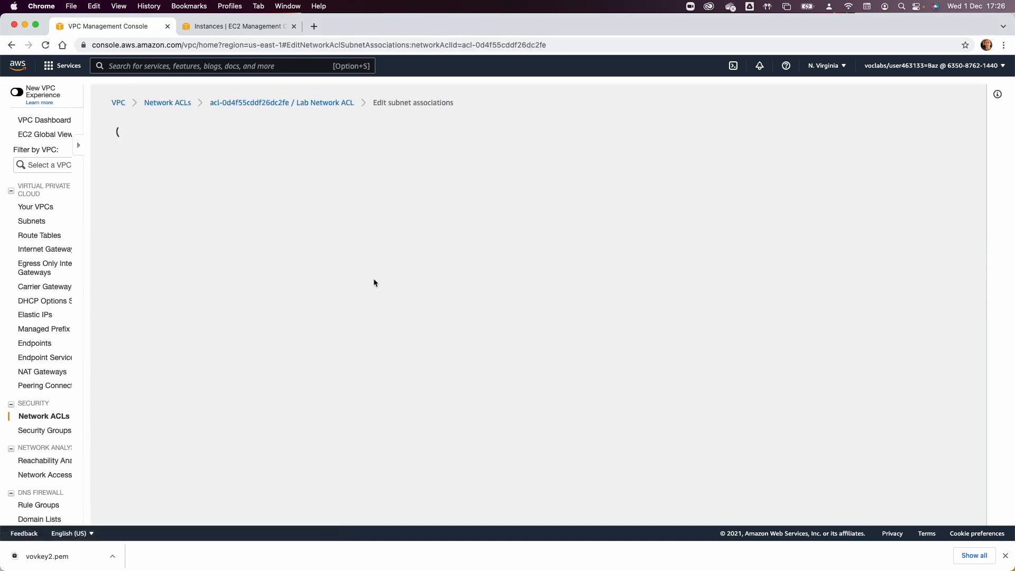
left_click(42, 263)
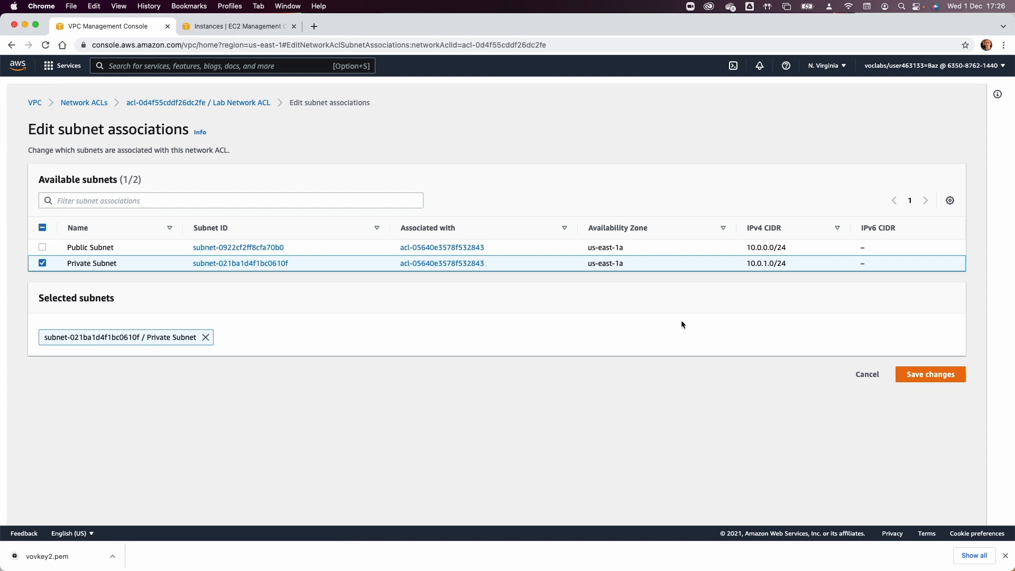
left_click(928, 375)
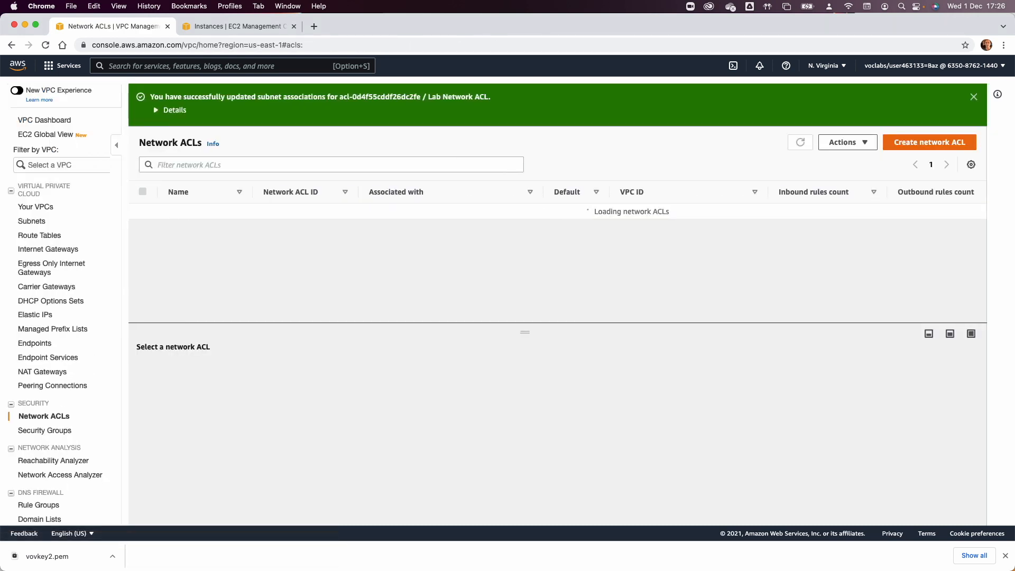
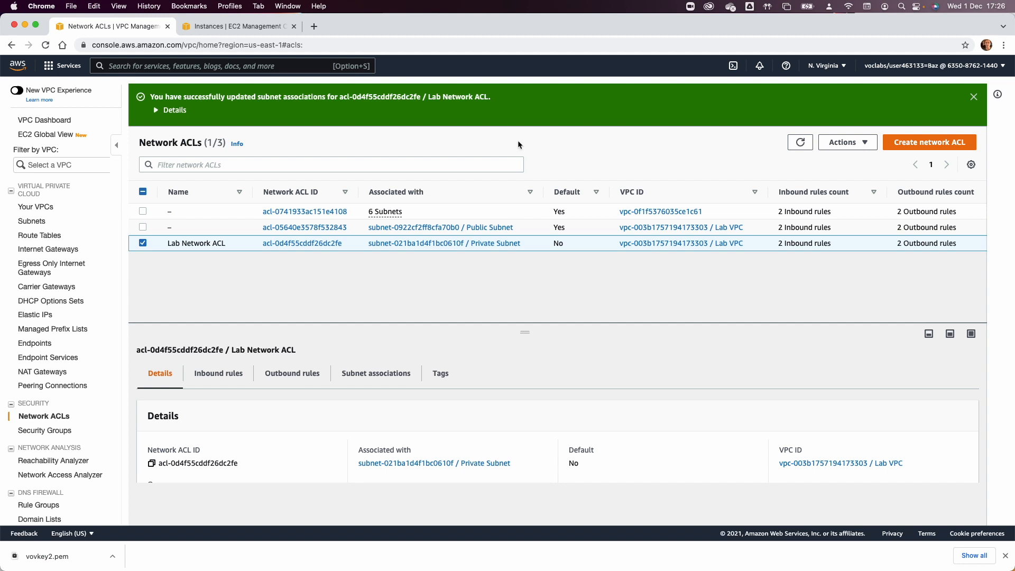
Start launching an EC2 instance from the Amazon Linux 2 Kernel 5.10 AMI with the t2.micro instance type.
left_click(238, 26)
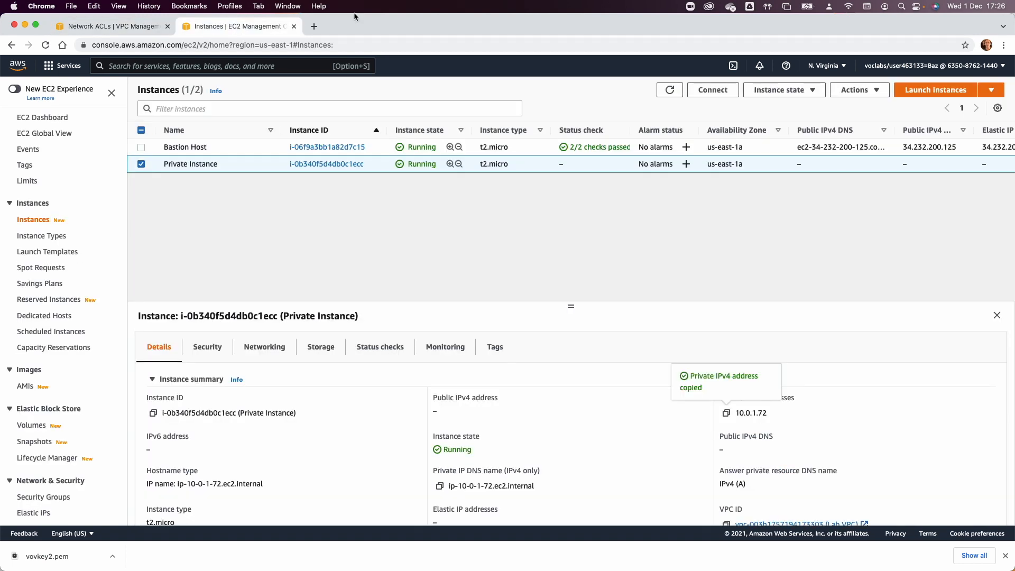
left_click(926, 94)
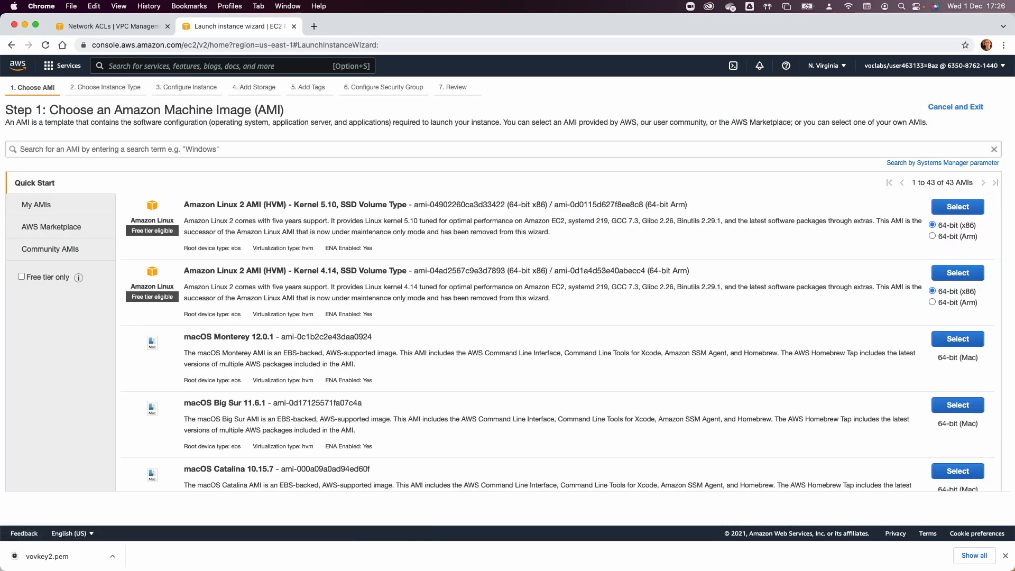
left_click(978, 207)
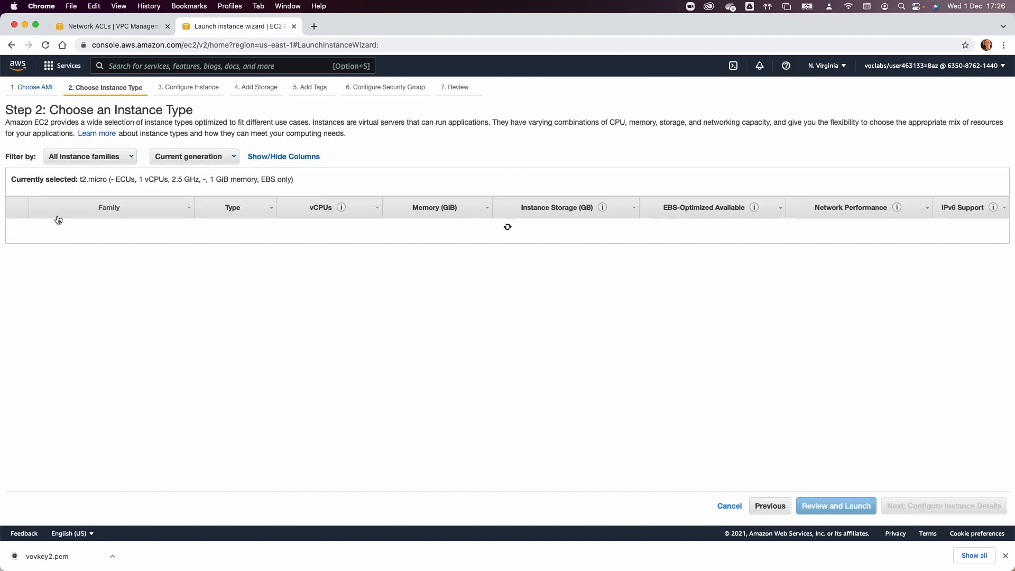
left_click(16, 254)
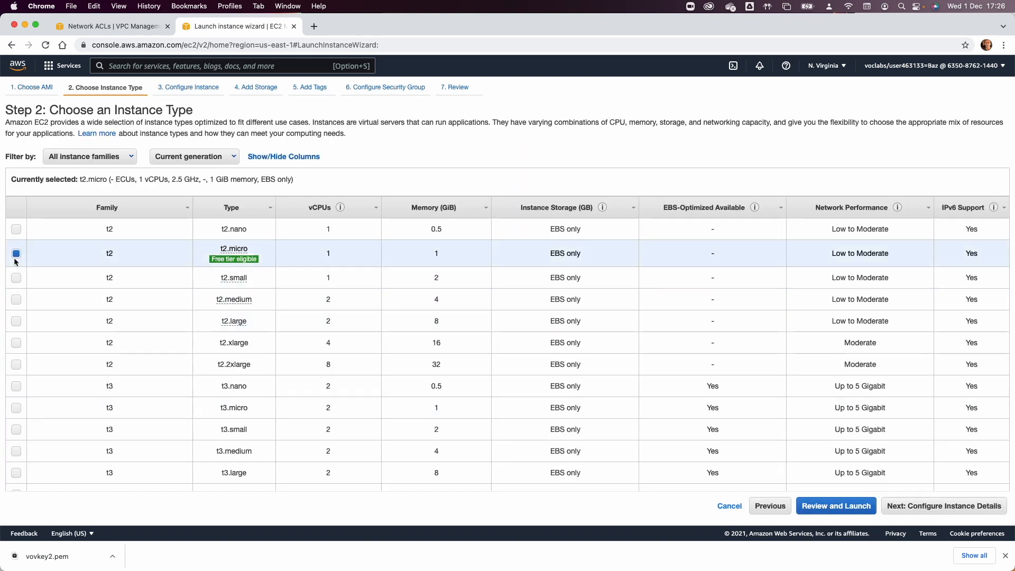
left_click(943, 506)
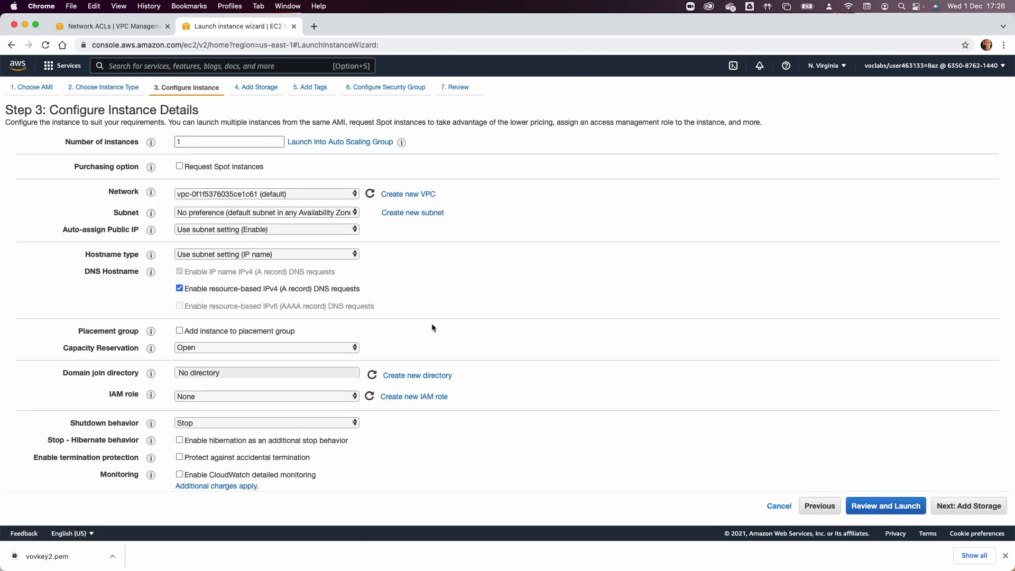
Place the new instance in the Lab VPC's Public Subnet and proceed to its tags with the default storage settings.
left_click(219, 196)
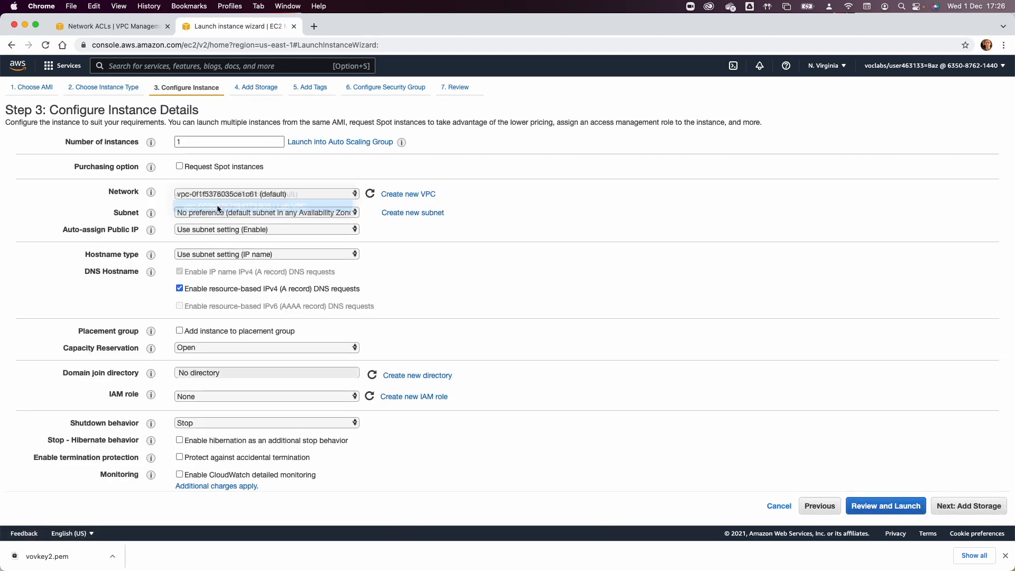
left_click(240, 207)
left_click(242, 214)
left_click(242, 214)
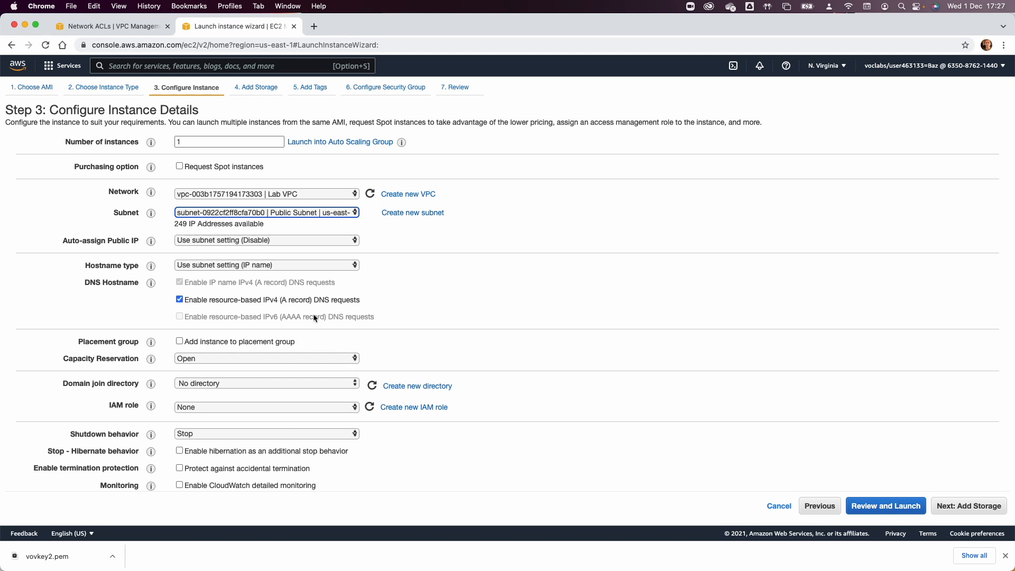
scroll(313, 314, "down", 3)
scroll(313, 313, "up", 3)
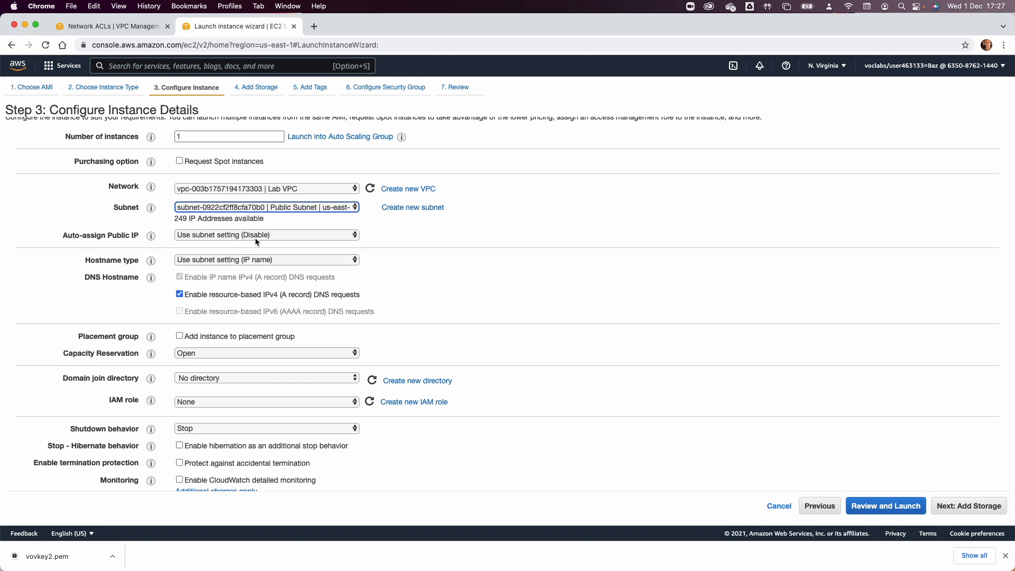
scroll(328, 282, "down", 1)
scroll(329, 282, "down", 10)
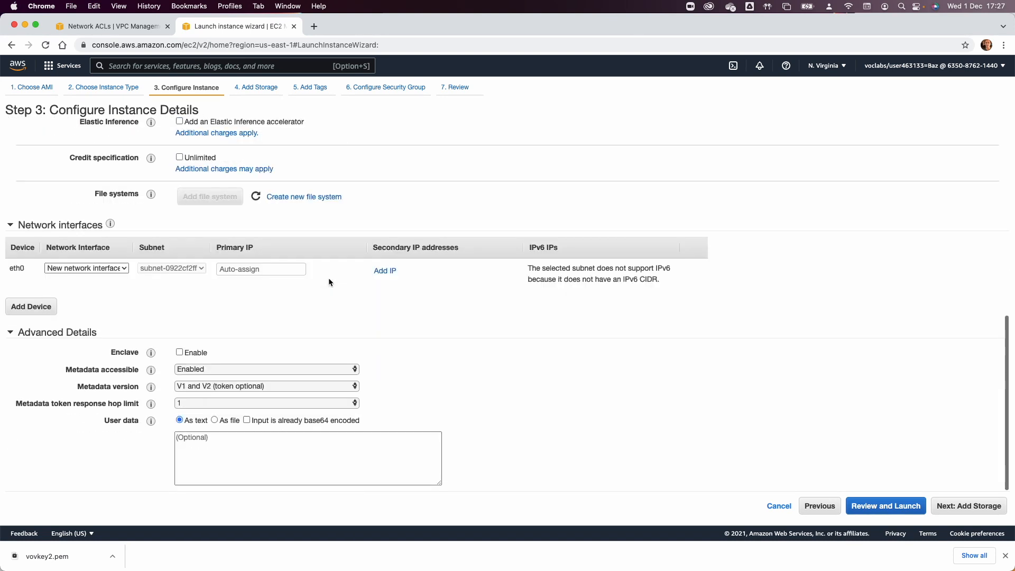
left_click(970, 504)
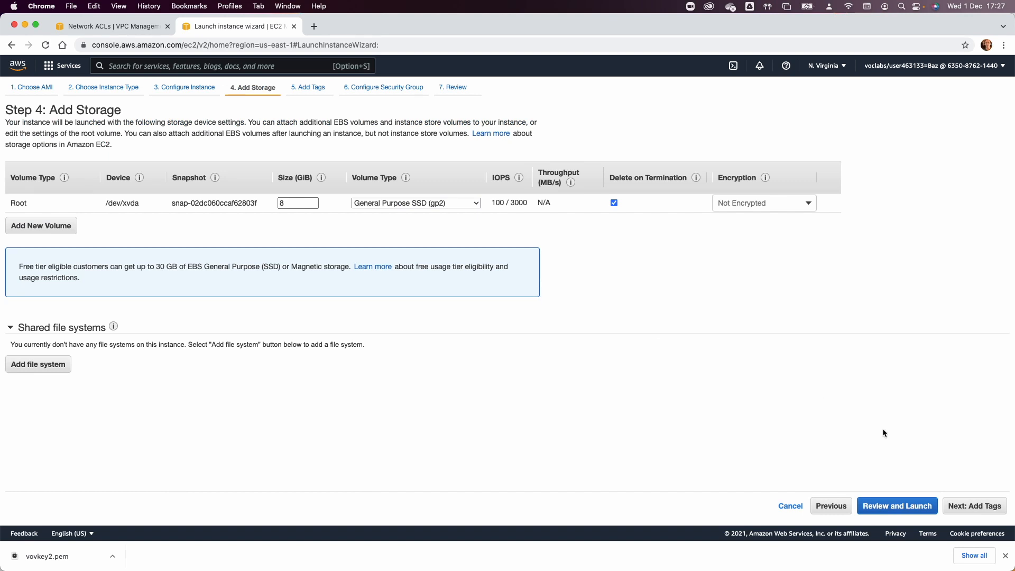
left_click(984, 507)
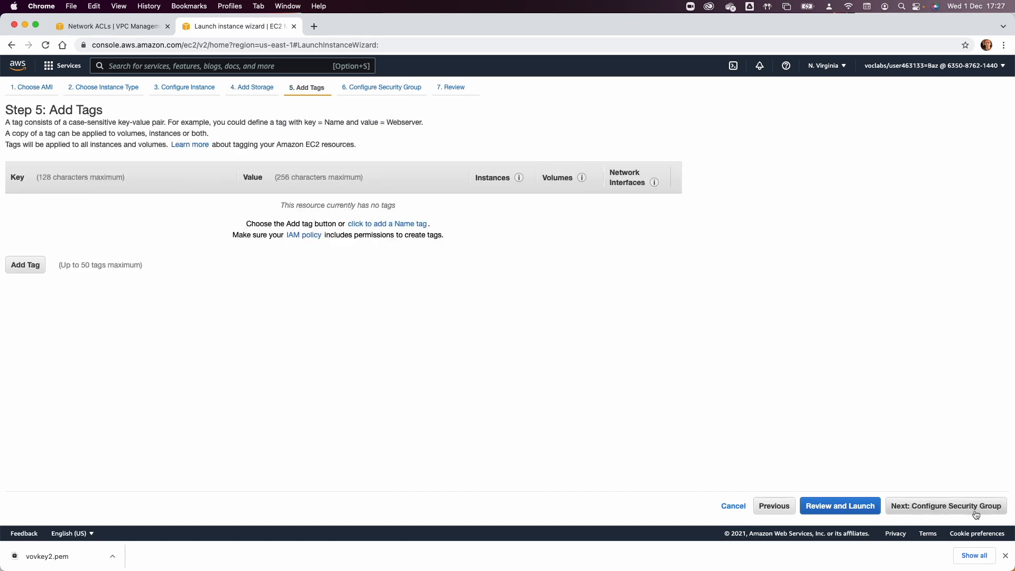
left_click(764, 508)
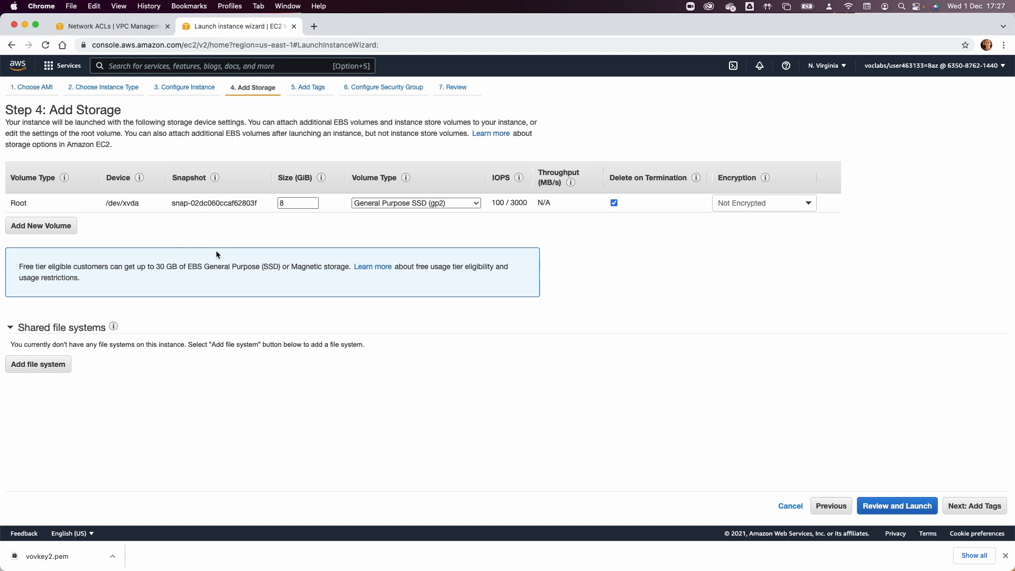
left_click(837, 508)
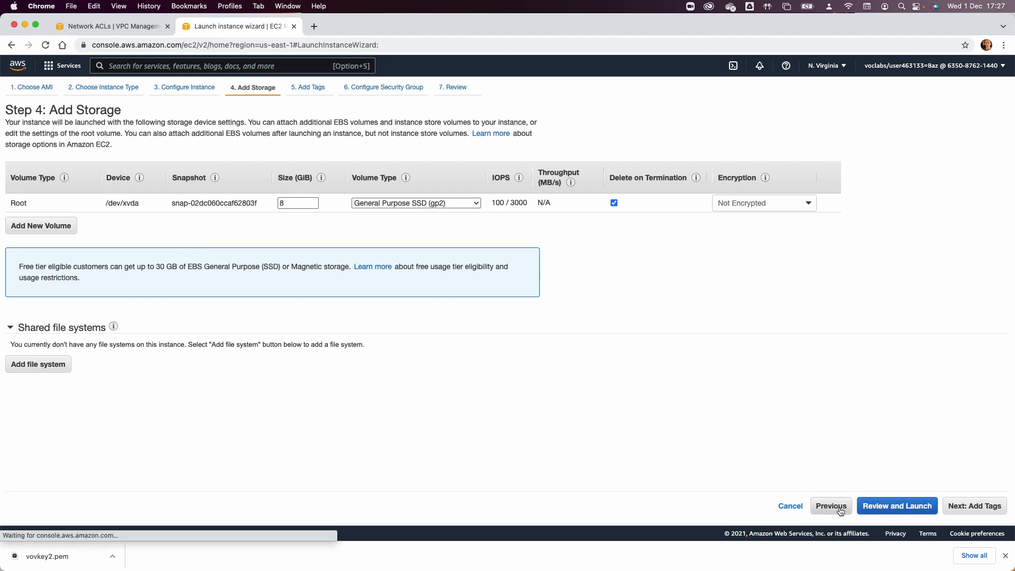
left_click(975, 507)
left_click(974, 507)
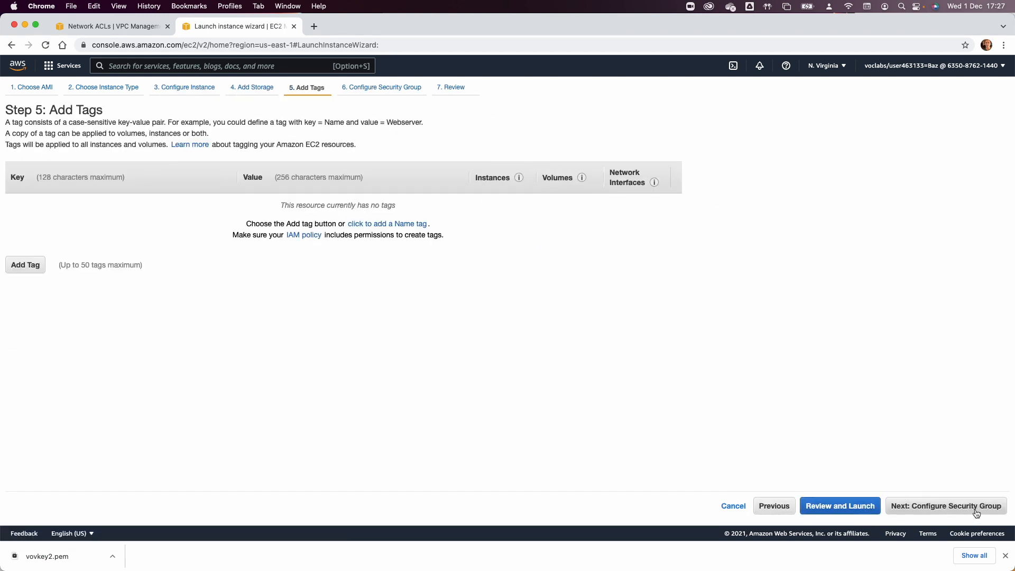
Tag the new instance with the key Name and the value test Instance, and continue to its security group configuration.
left_click(28, 264)
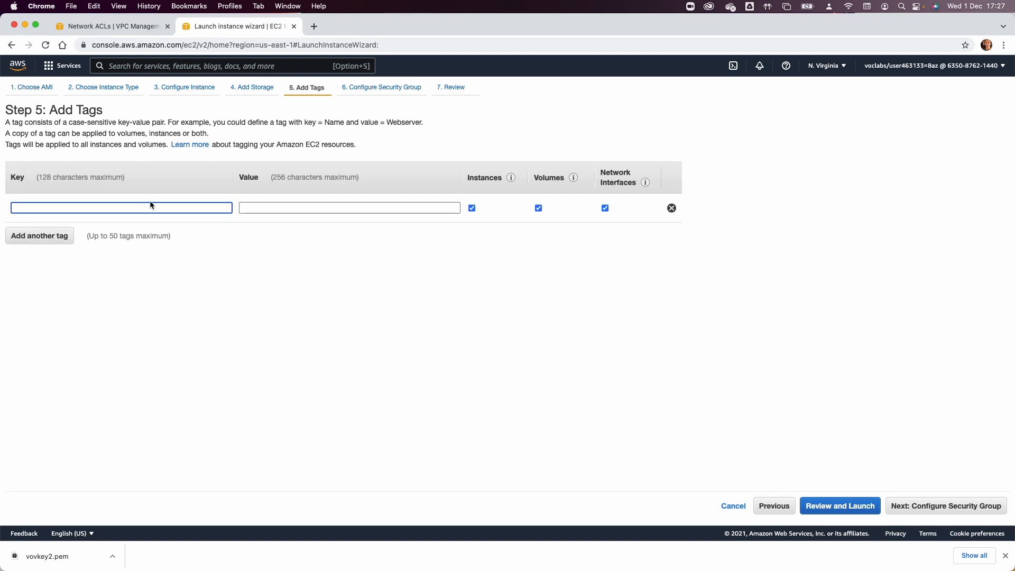
type("Name")
key("Tab")
type("test l")
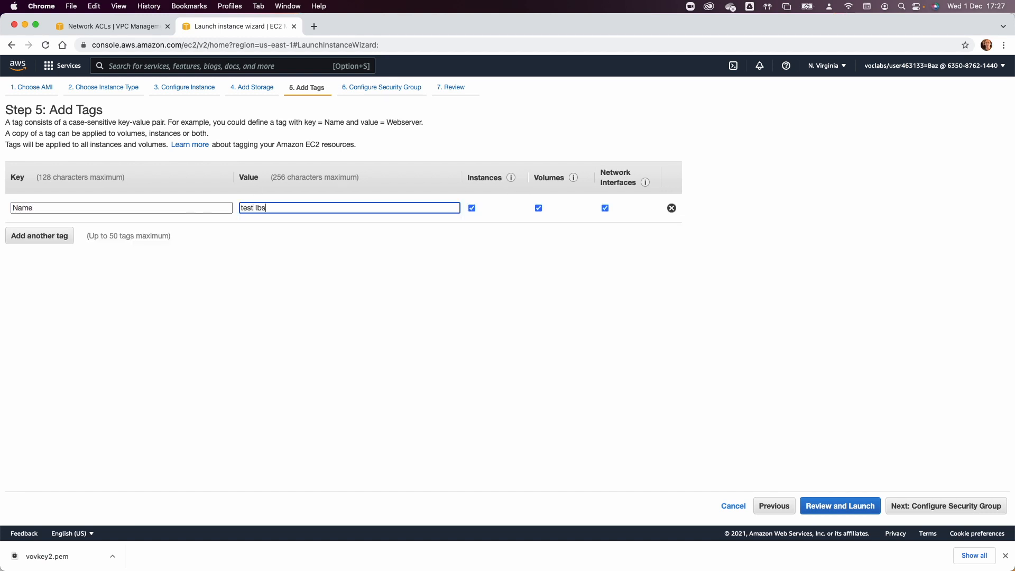
type("nstance")
left_click(239, 208)
left_click(938, 507)
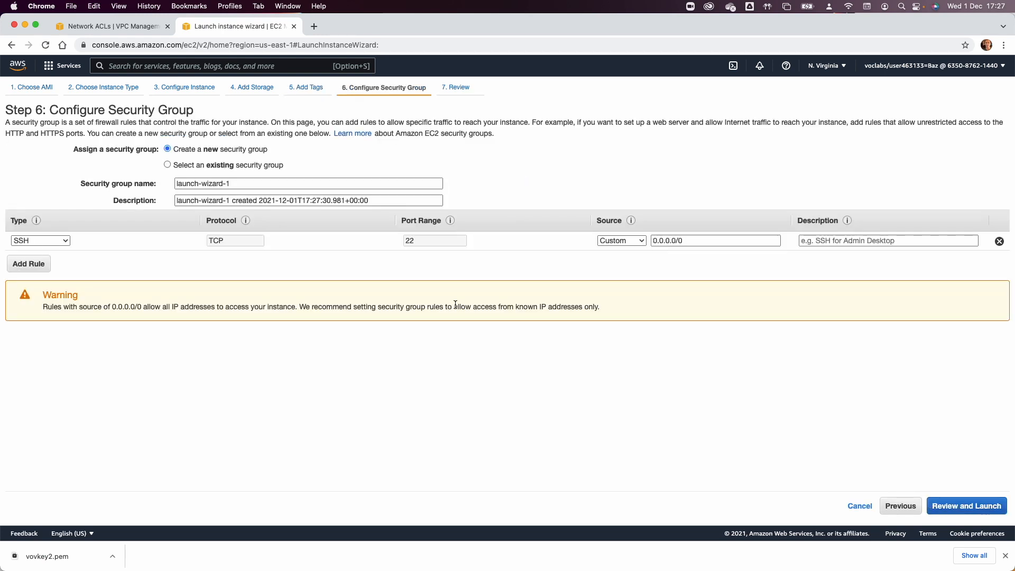
Name the instance's new security group test sg.
double_click(216, 184)
triple_click(217, 184)
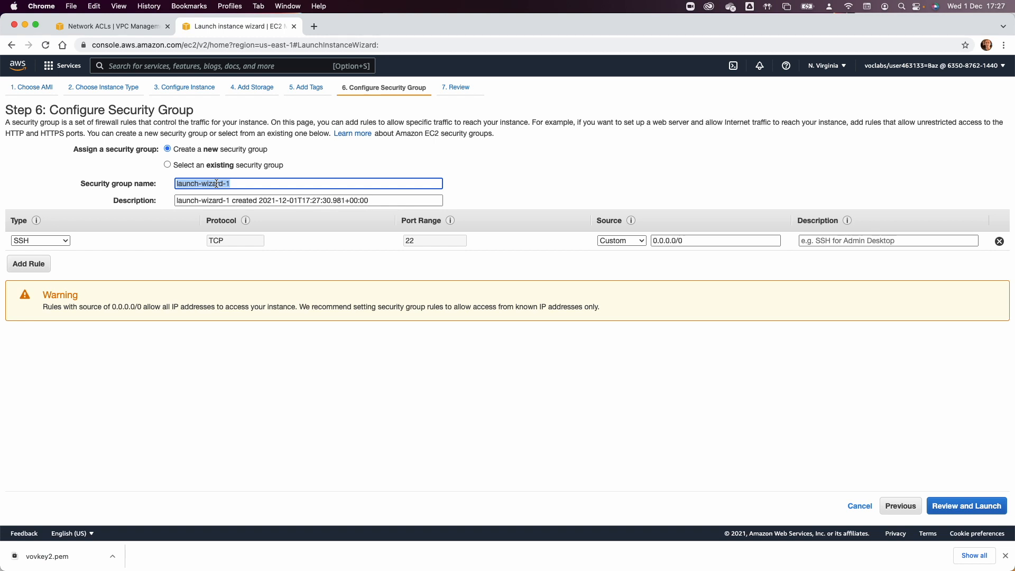
type("test sg")
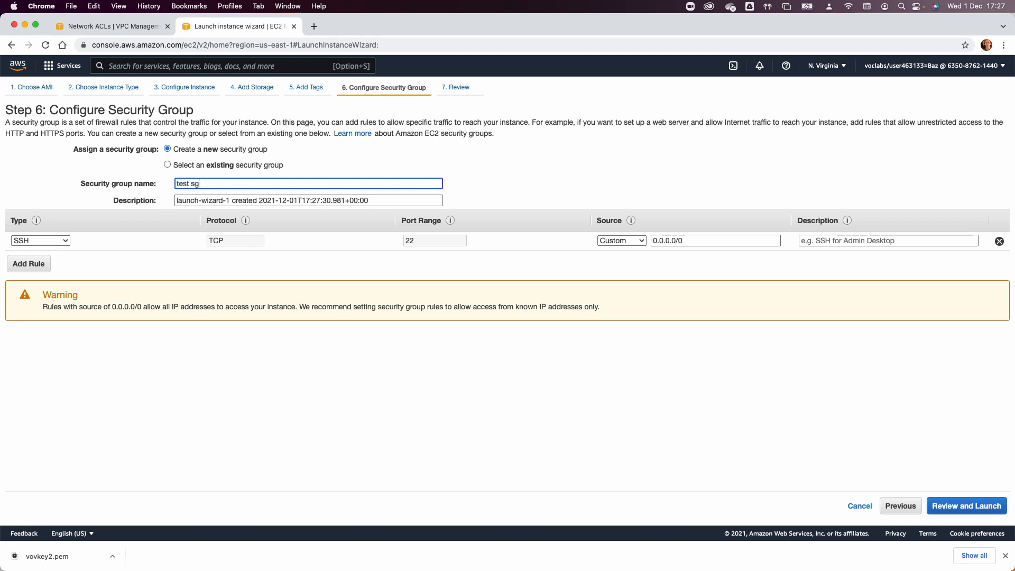
Change the test sg security group's inbound rule type to All ICMP - IPv4 and proceed to the launch review.
key("Tab")
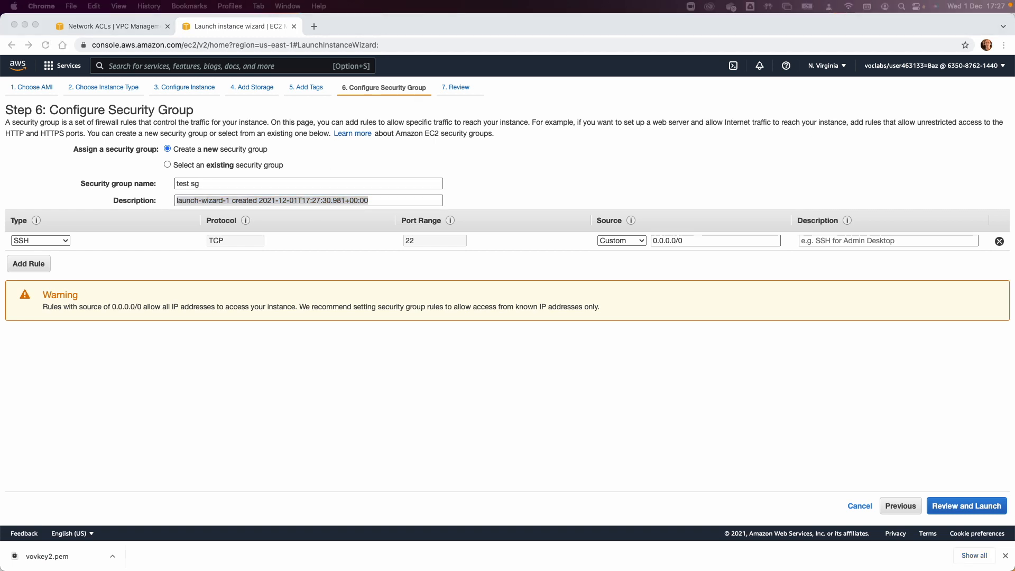
left_click(51, 241)
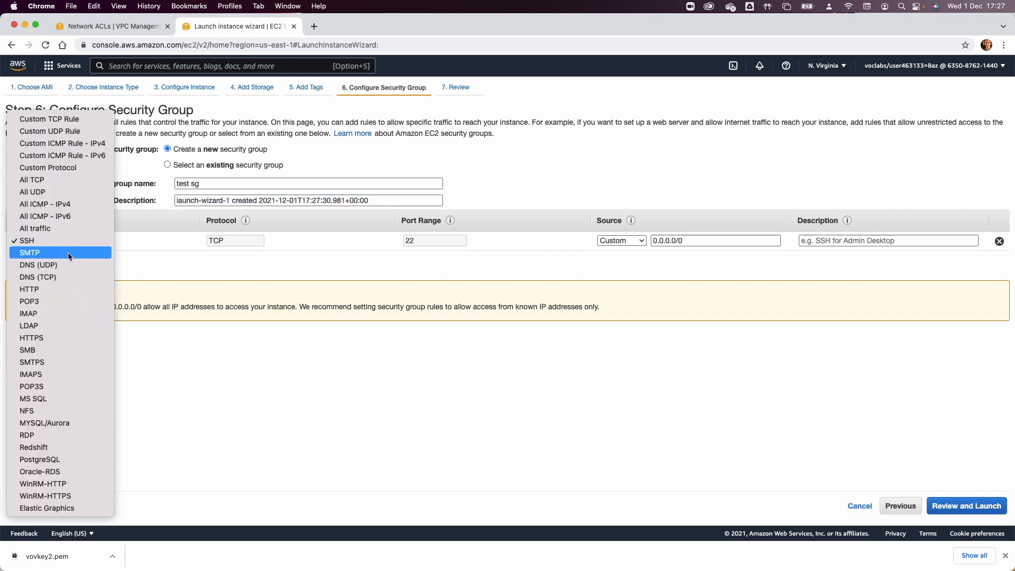
left_click(65, 205)
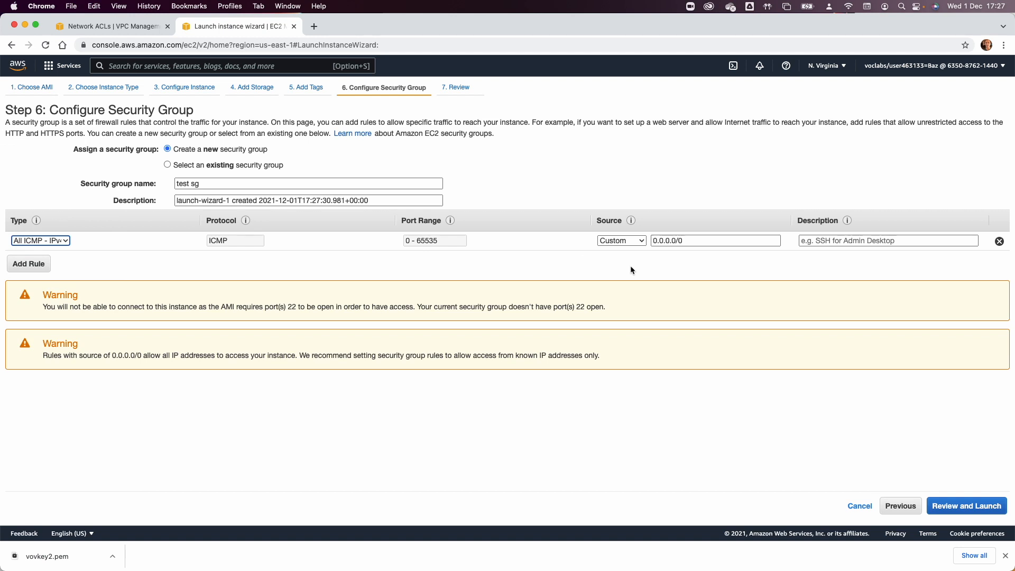
left_click(653, 244)
left_click(952, 505)
Launch the instance with the existing vockey key pair, acknowledging access to its private key file, and dismiss the browser's downloads bar.
left_click(986, 506)
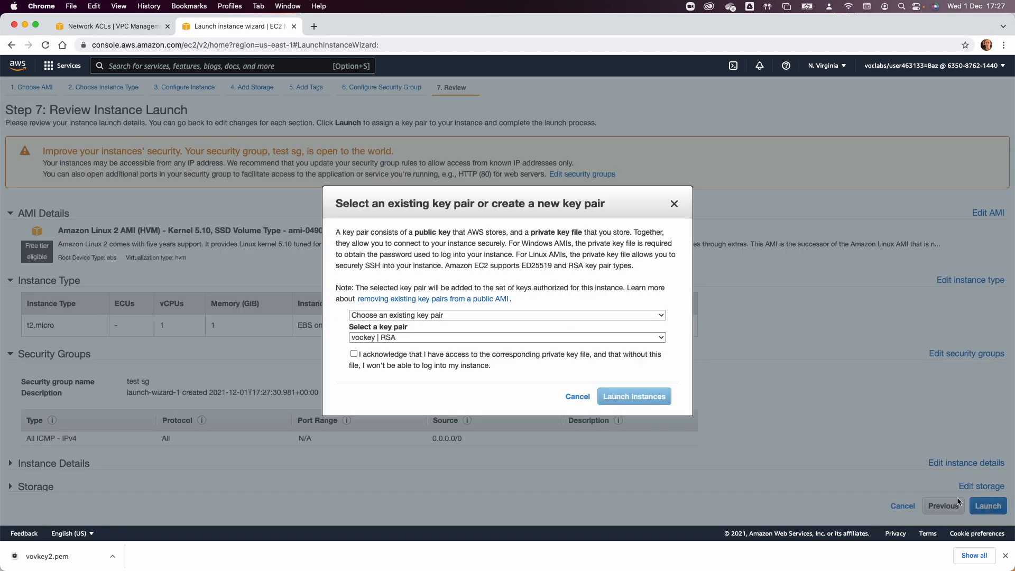
left_click(450, 357)
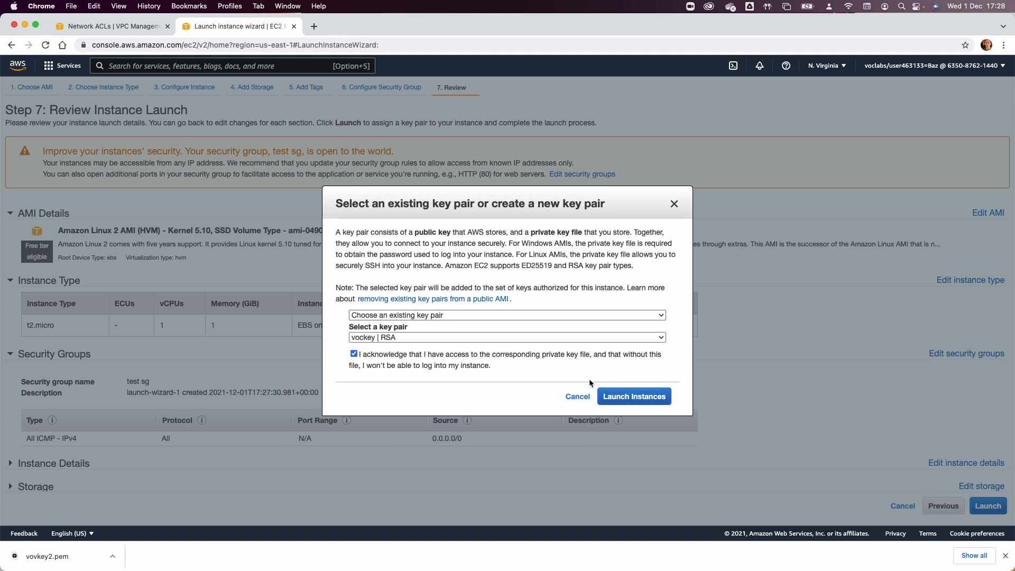
left_click(624, 397)
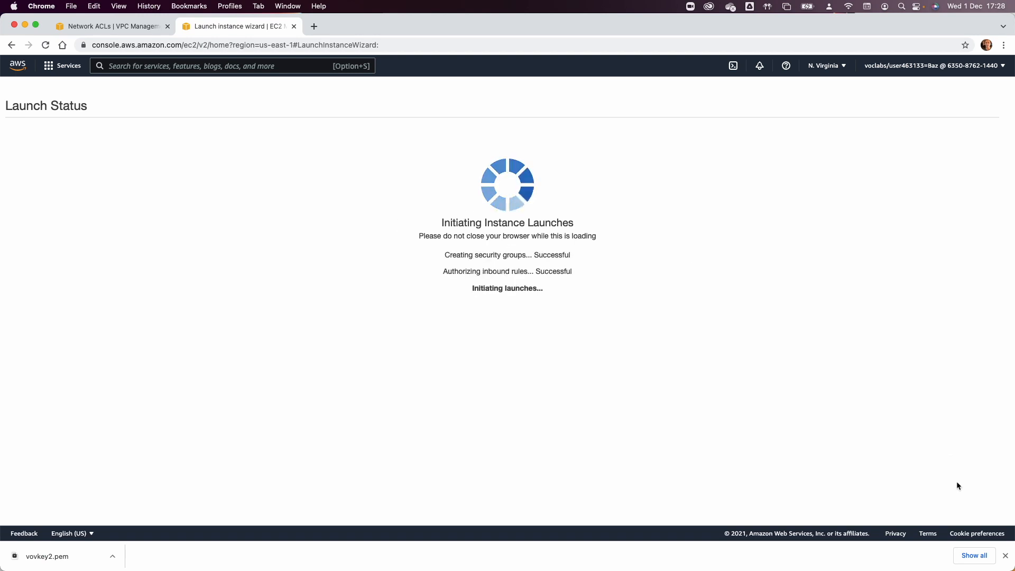
left_click(1004, 556)
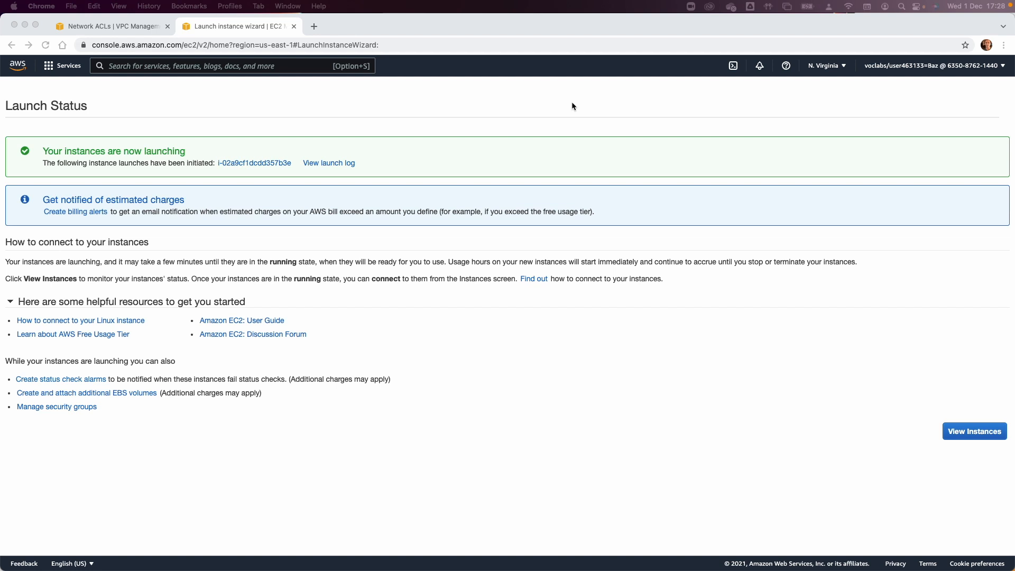
Show the launched instance in the Instances list, refresh its state and remove the instance ID filter to list all instances.
left_click(227, 163)
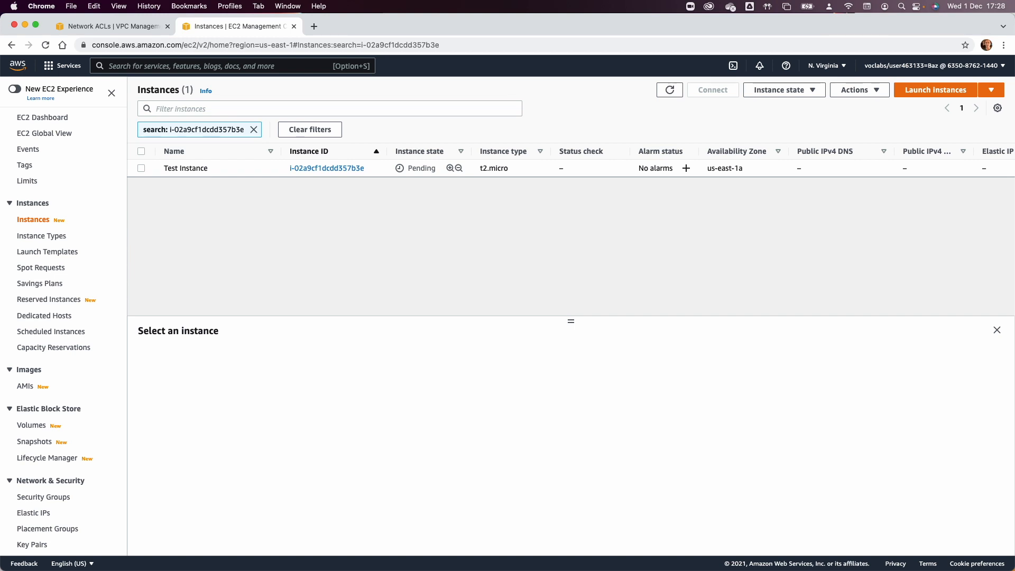
key("super+Tab")
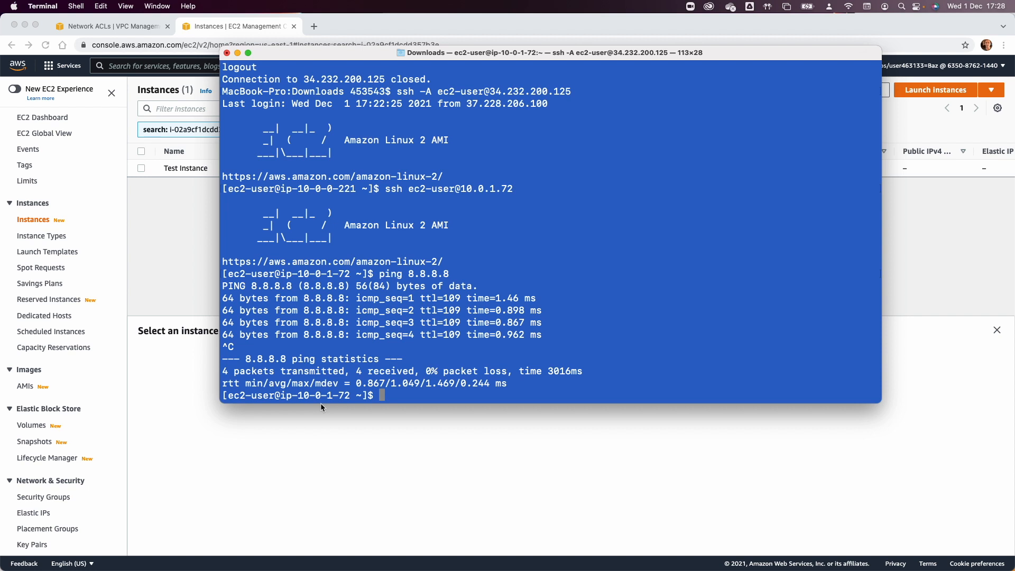
left_click(248, 449)
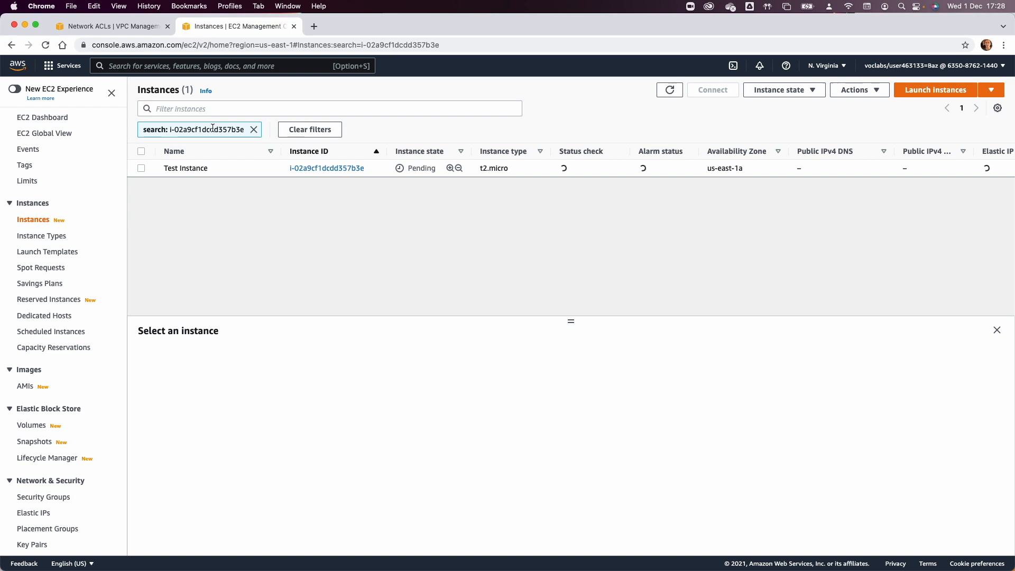
left_click(141, 168)
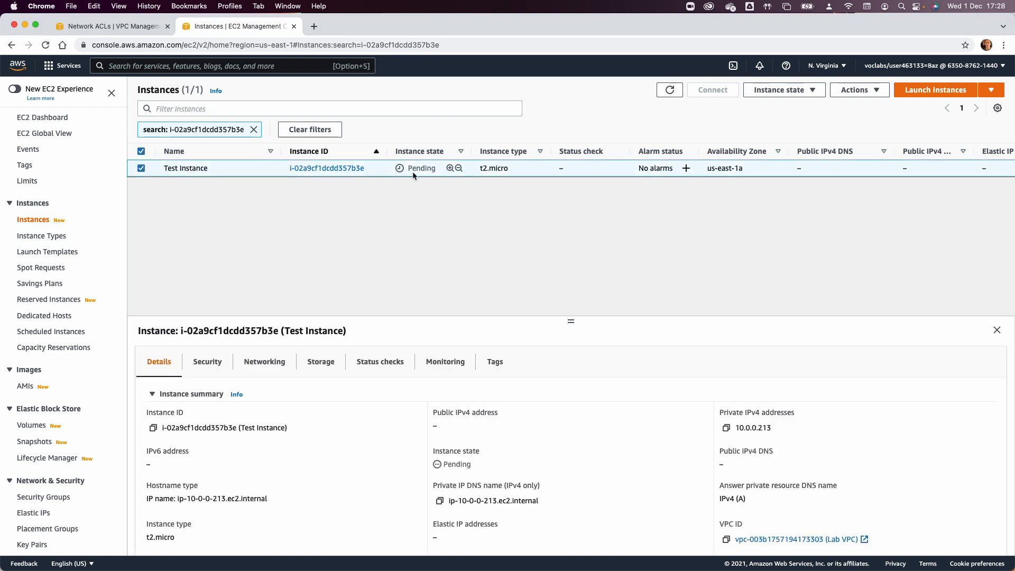
left_click(669, 91)
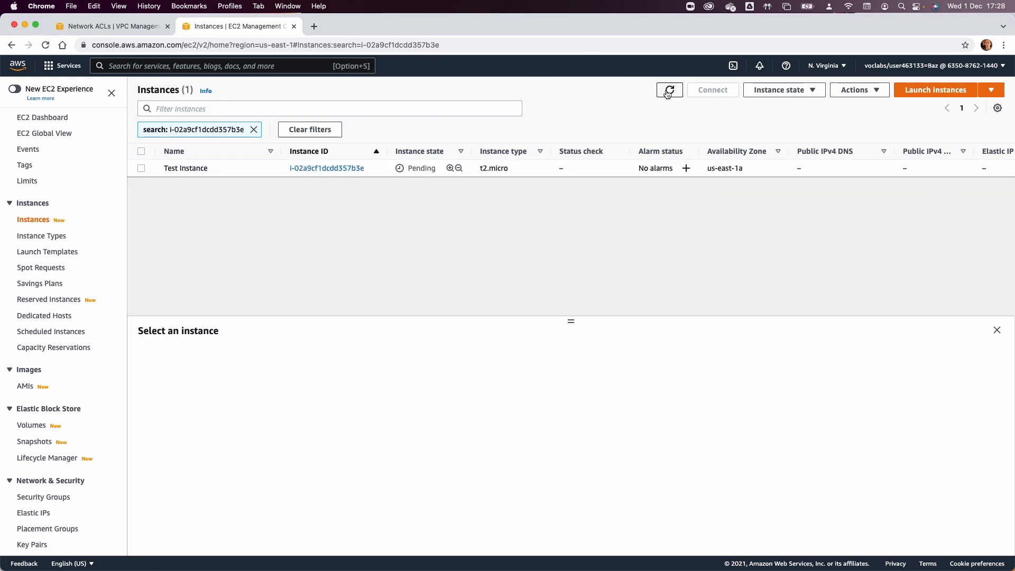
left_click(667, 92)
left_click(668, 92)
left_click(253, 130)
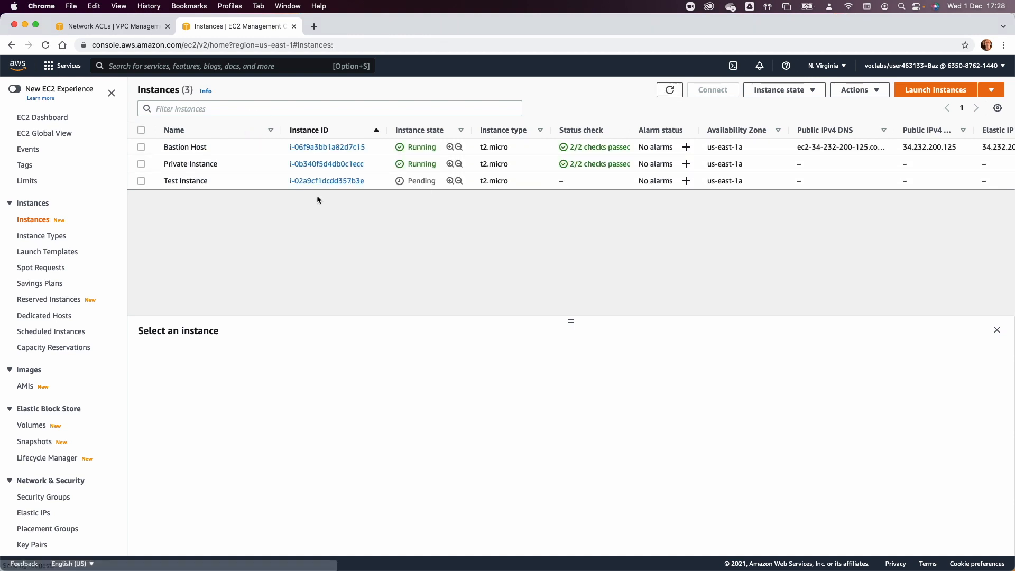
Refresh the instance list and copy the private IPv4 address of Test Instance.
left_click(179, 180)
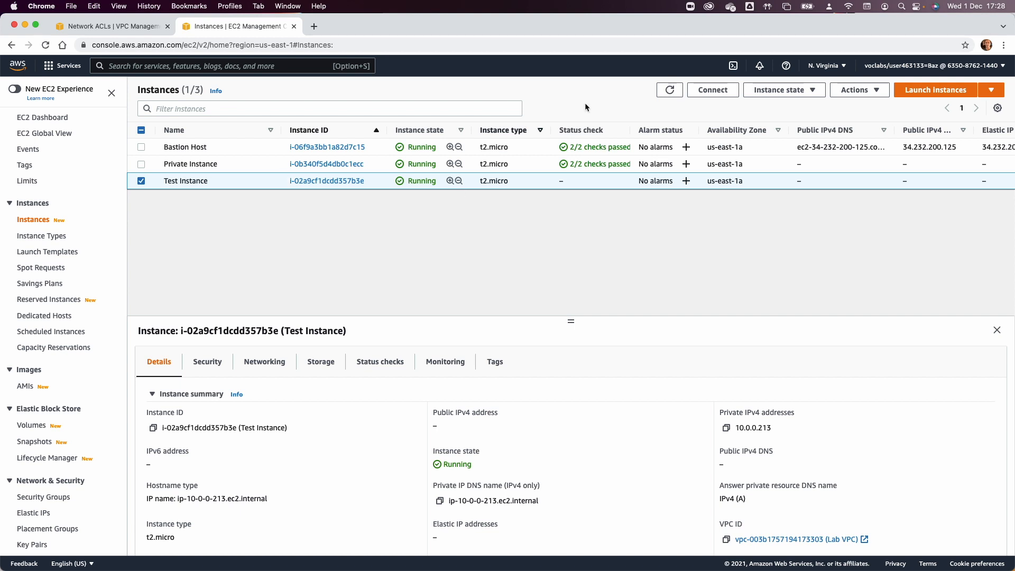
left_click(670, 90)
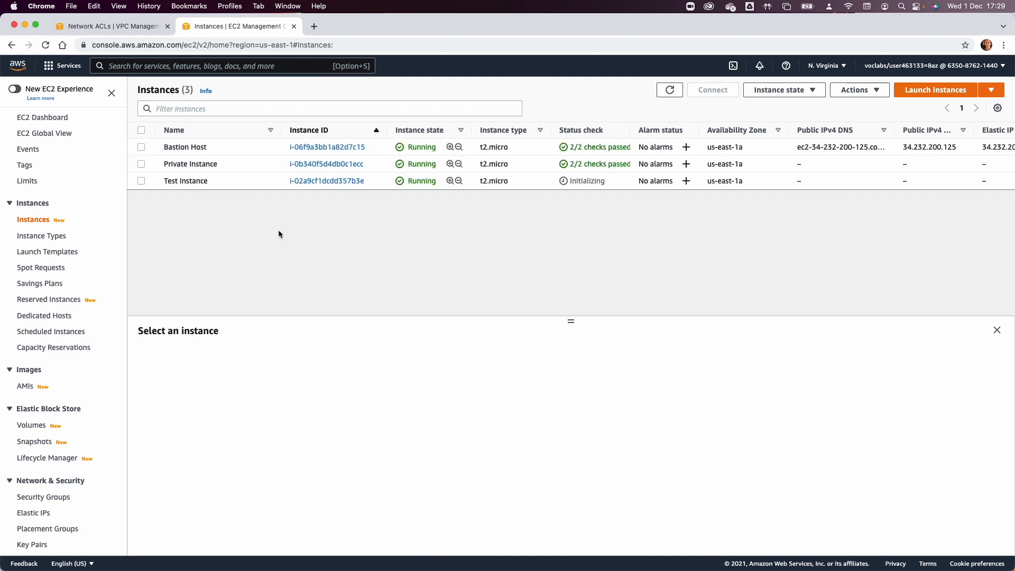
left_click(140, 182)
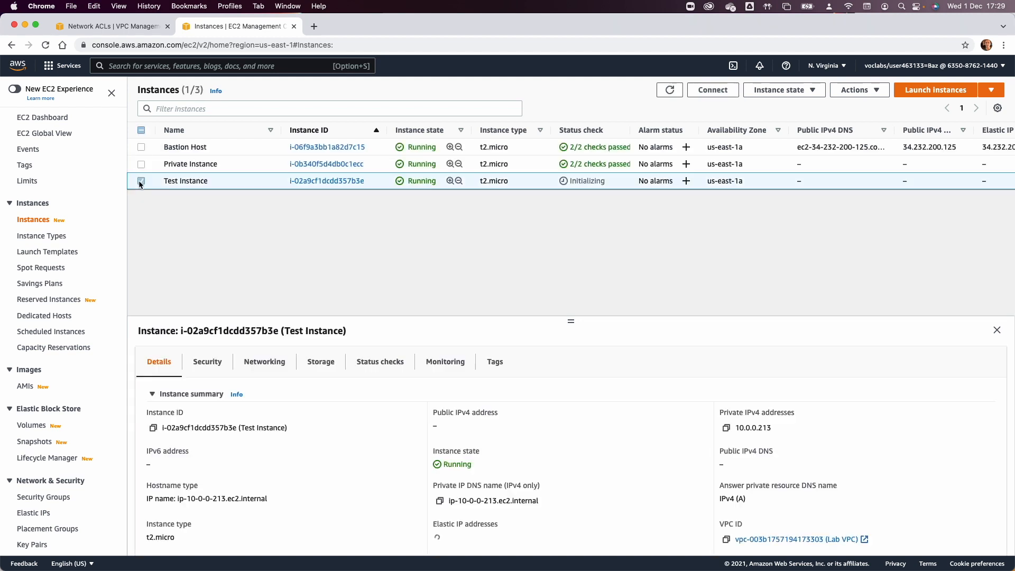
left_click(728, 429)
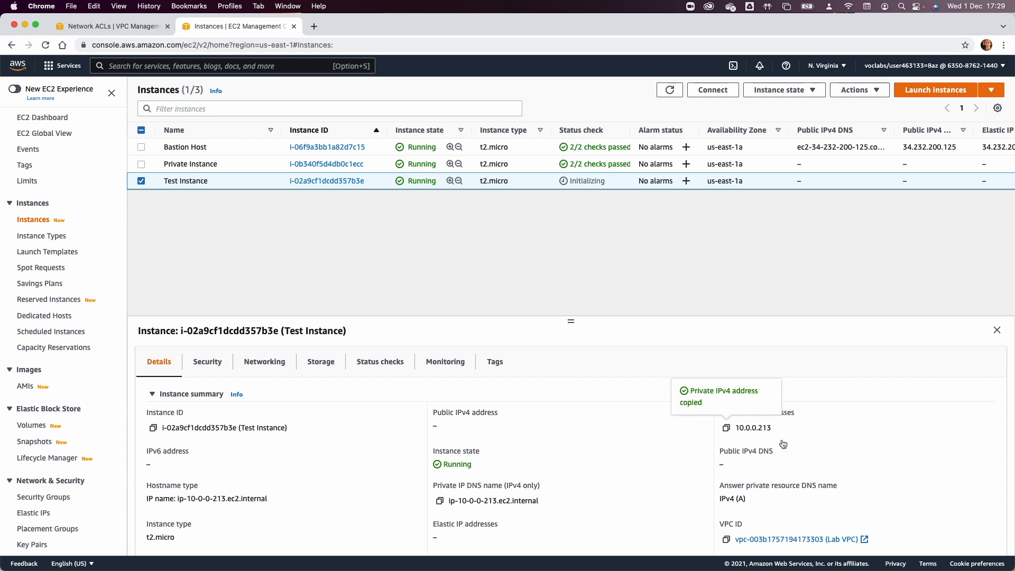
Compare the host address in the Terminal prompt with the private IPv4 address of Private Instance in the EC2 console.
key("super+Tab")
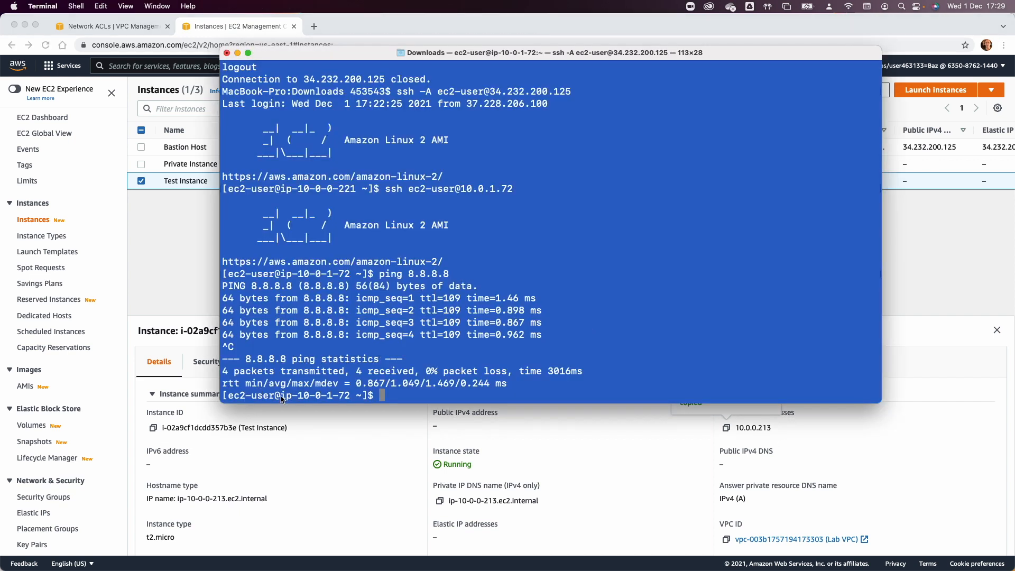
triple_click(324, 396)
double_click(324, 397)
left_click_drag(350, 397, 298, 398)
left_click(246, 441)
left_click(141, 181)
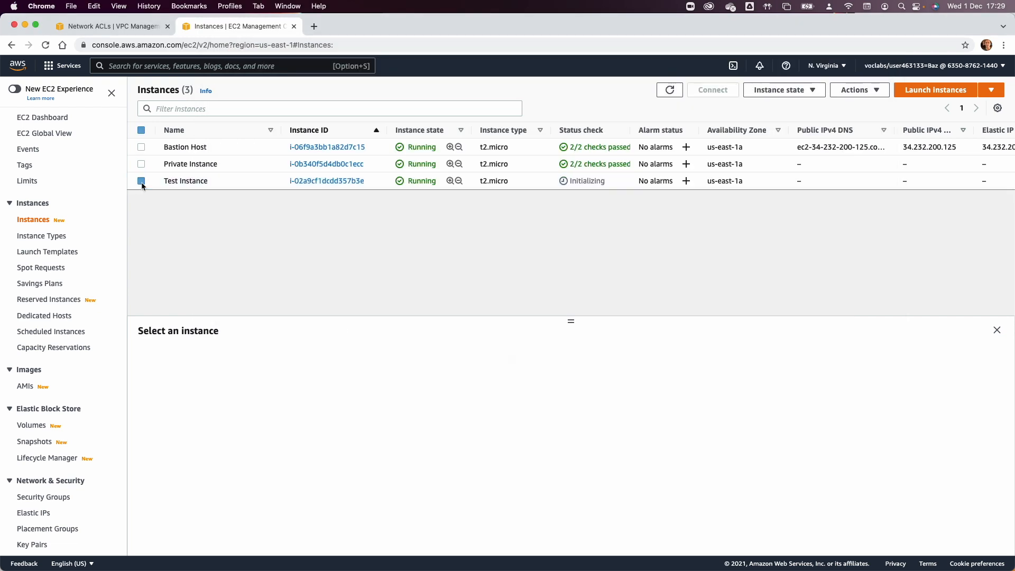
left_click(141, 164)
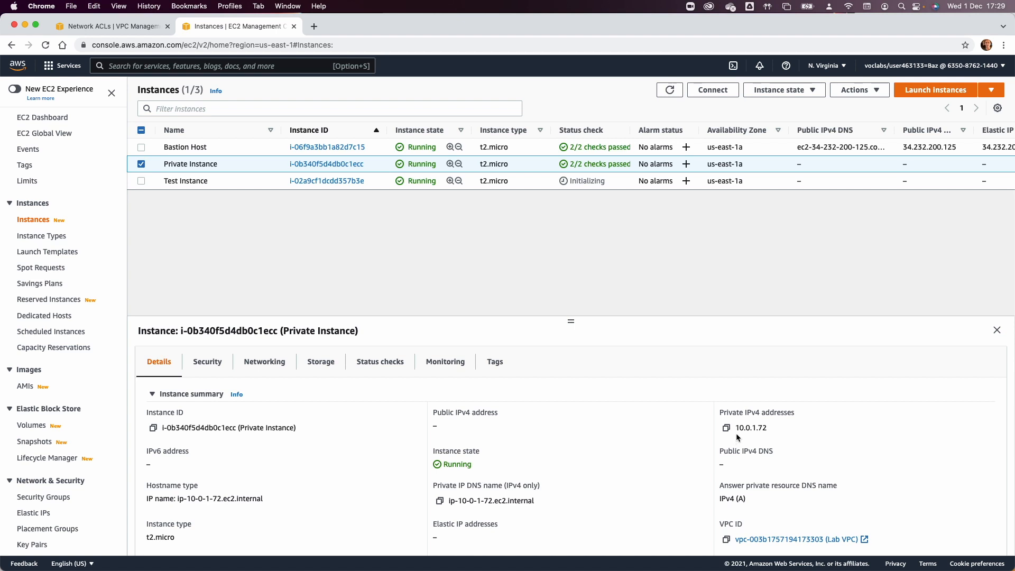
Switch to Terminal, ping Test Instance at 10.0.0.213 from the private instance, and stop the ping after several replies.
key("super+Tab")
left_click(616, 372)
type("pin g")
key("BackSpace")
key("BackSpace")
type("g 10.0.0.213")
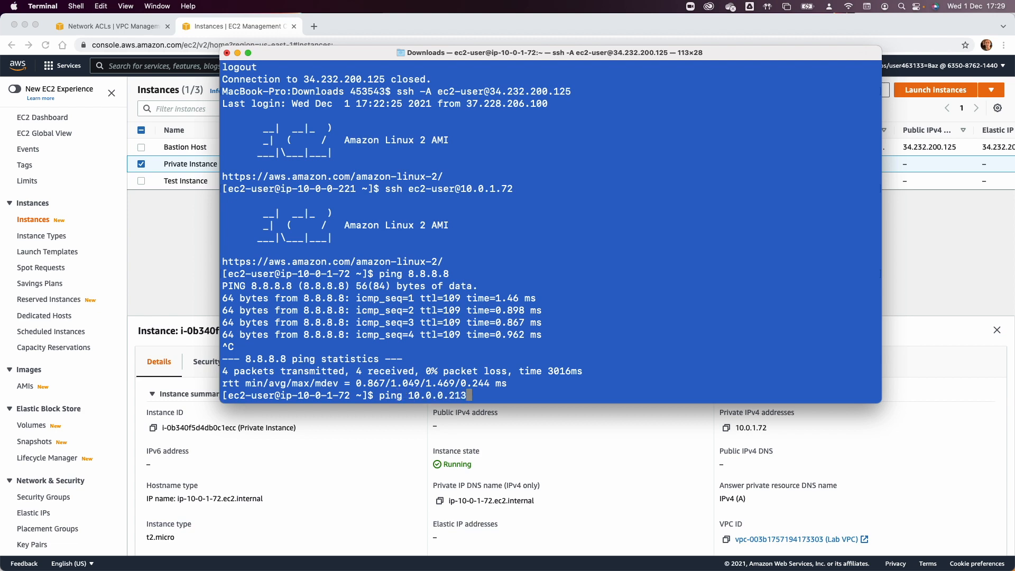
key("Return")
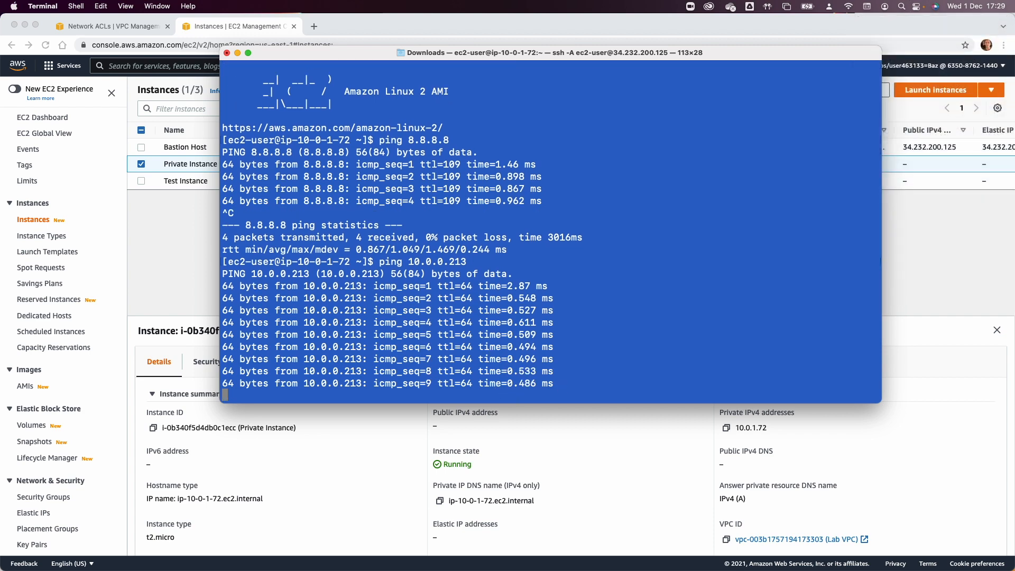
key("ctrl+c")
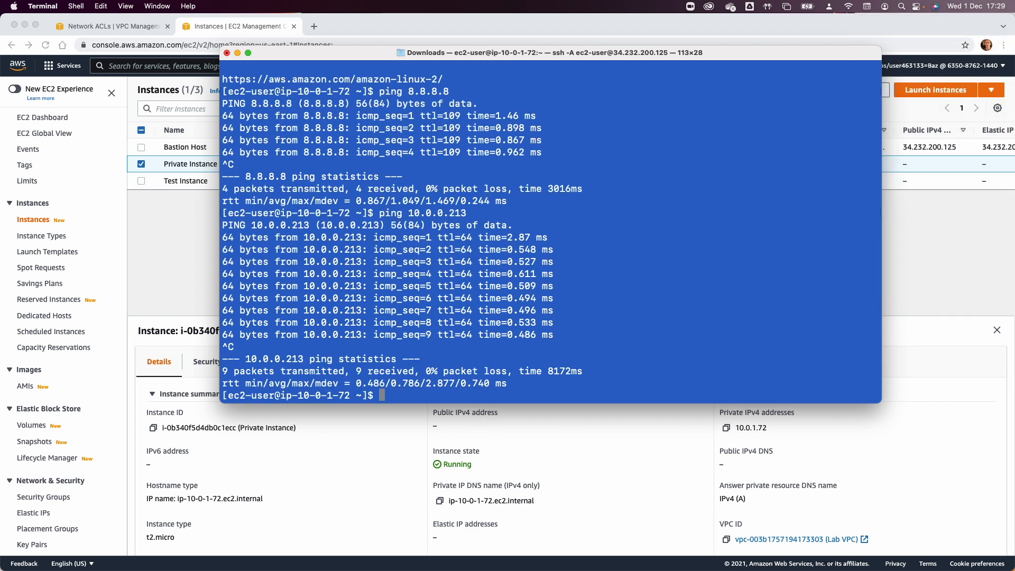
Start the ping to 10.0.0.213 again, leave it running, and return to the Network ACLs page in Chrome.
key("Up")
key("Return")
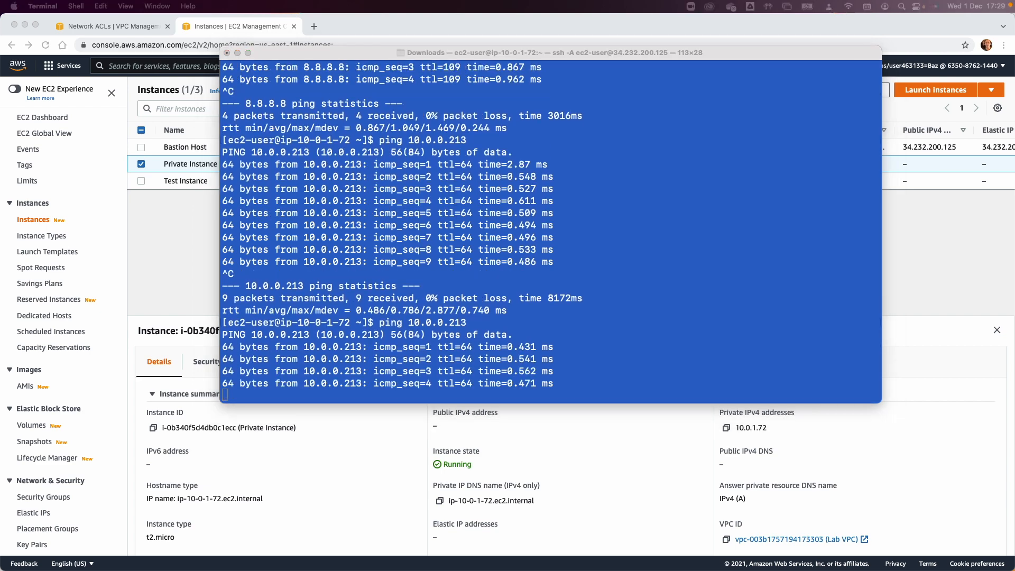
left_click(655, 413)
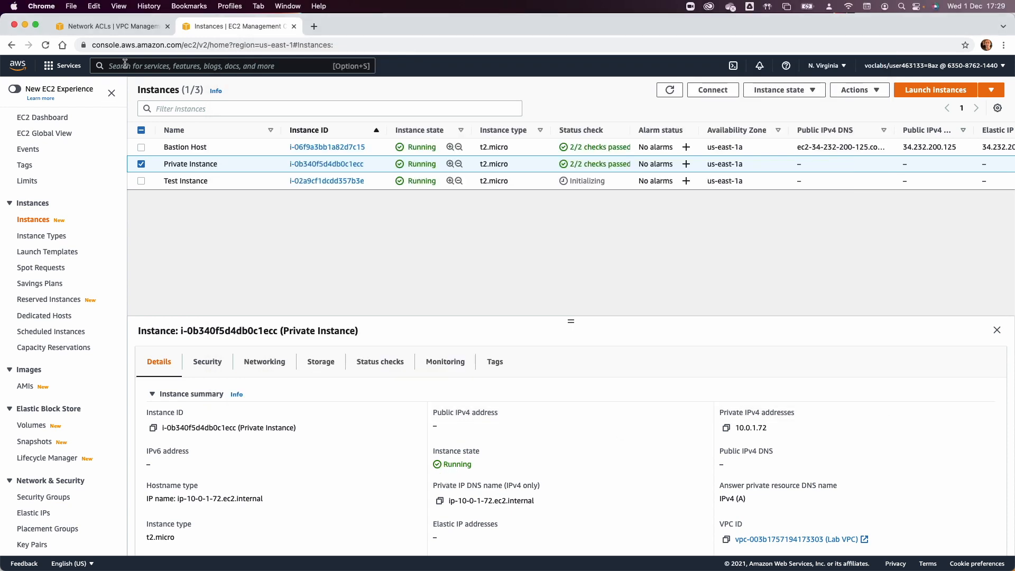
left_click(103, 33)
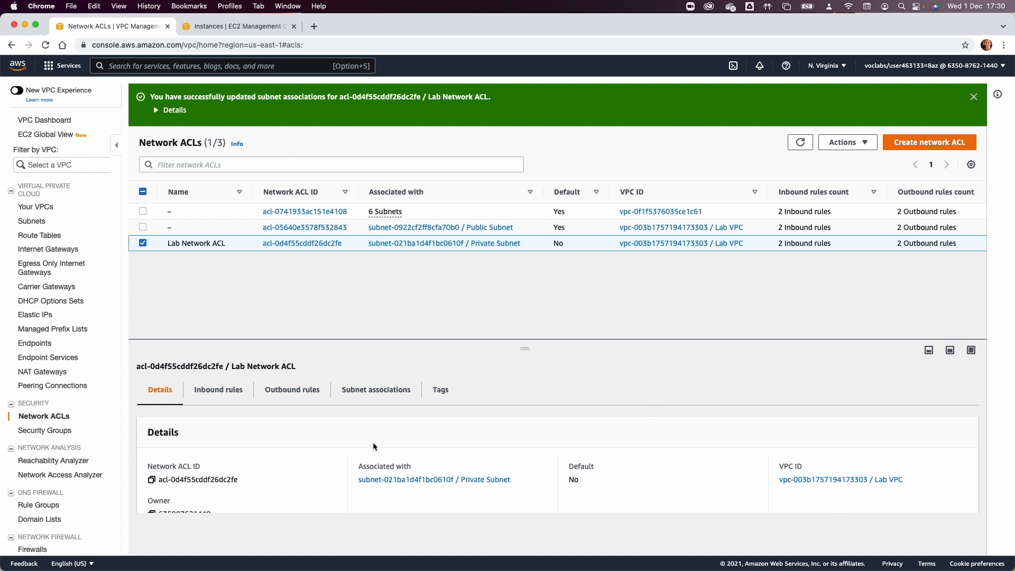
Review the existing inbound rules of Lab Network ACL without changing them.
left_click(221, 391)
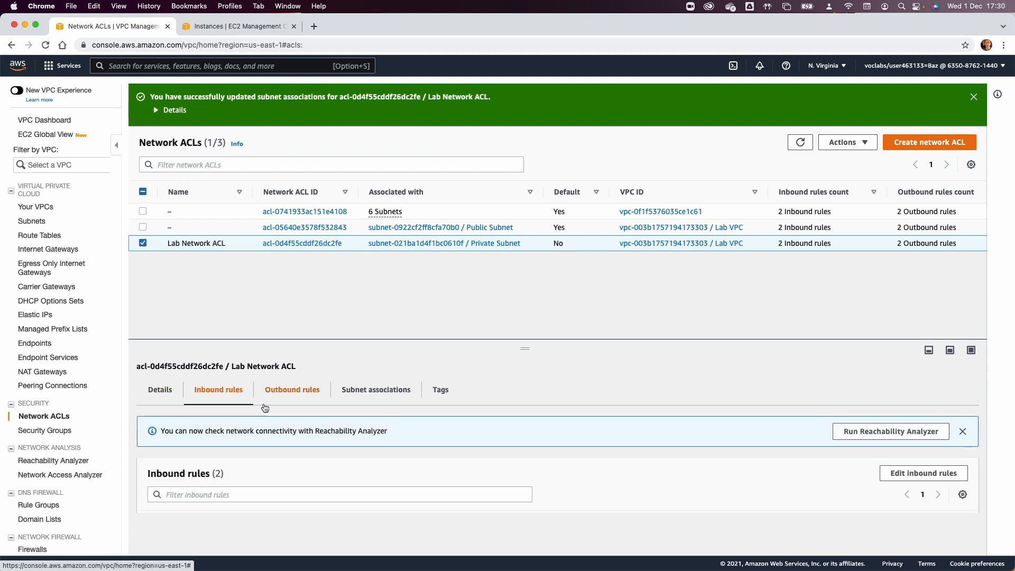
left_click(925, 472)
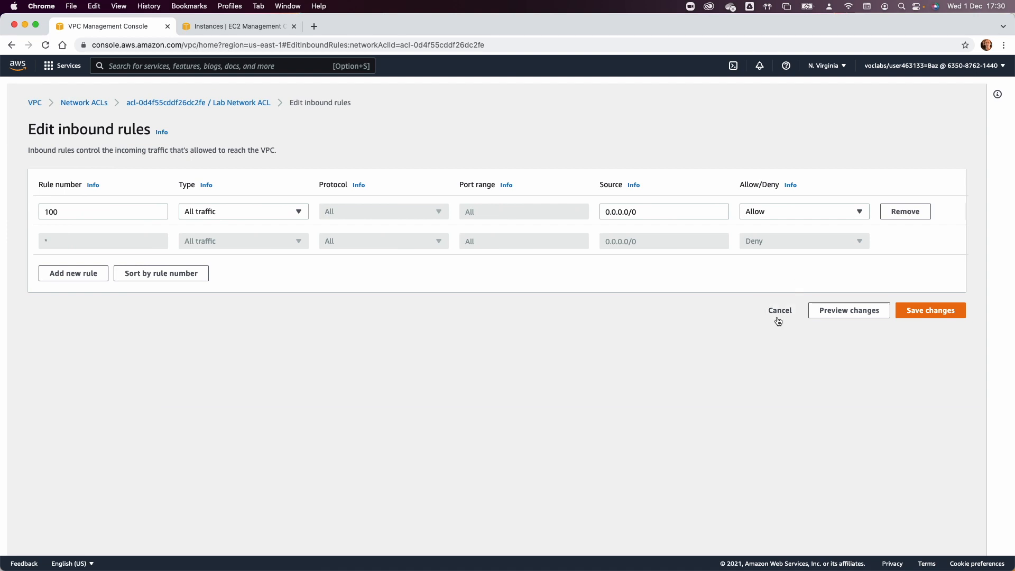
left_click(775, 311)
left_click(222, 393)
scroll(223, 395, "down", 1)
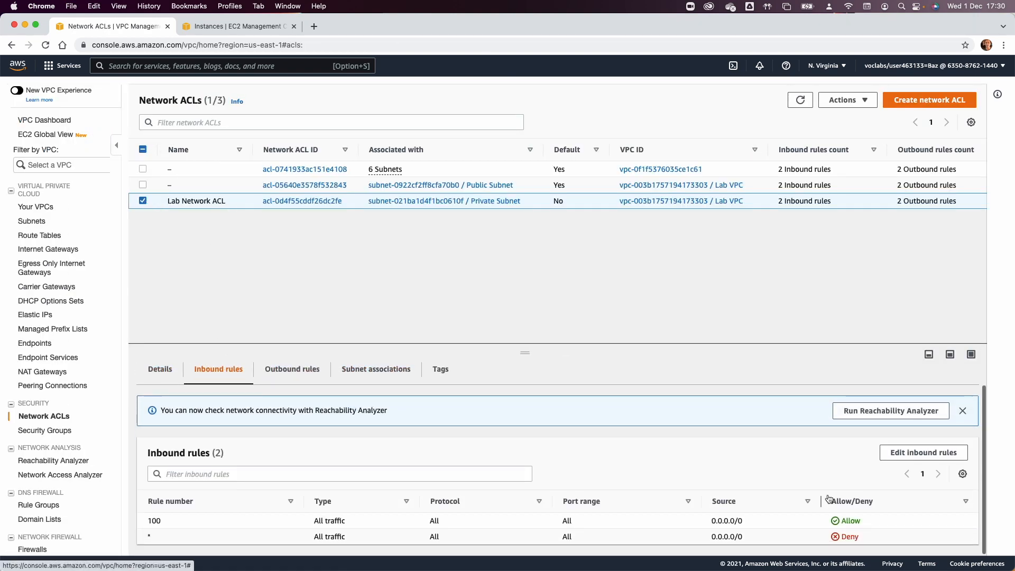
Edit the inbound rules of Lab Network ACL and add a new rule with rule number 41.
left_click(915, 451)
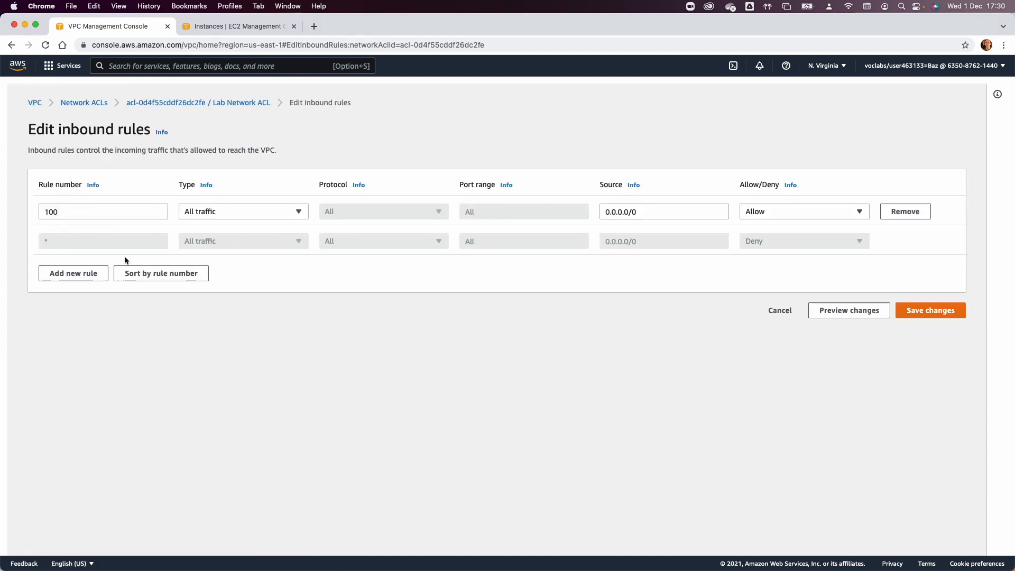
left_click(73, 273)
left_click(60, 242)
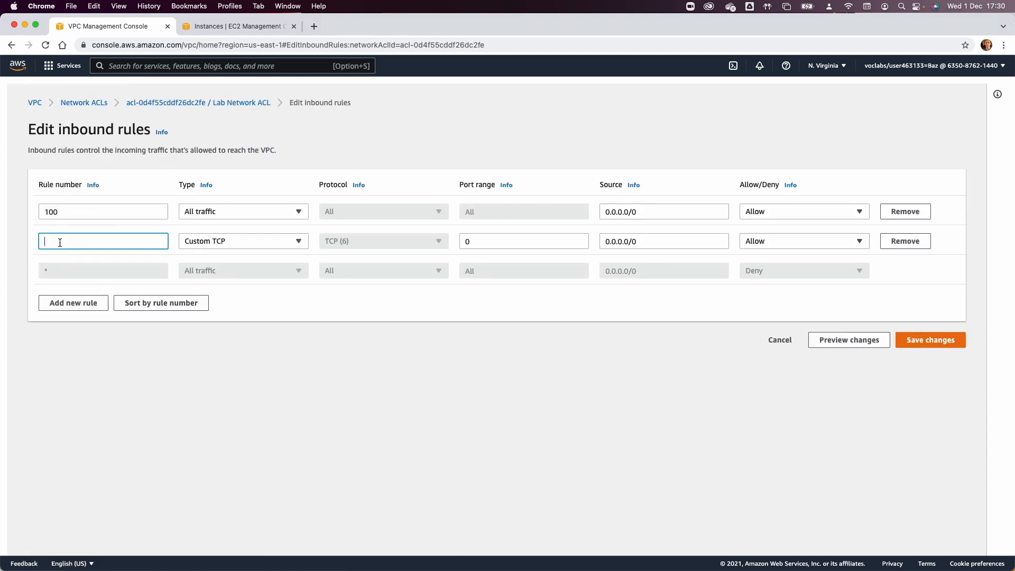
type("200")
double_click(63, 241)
type("41")
key("Tab")
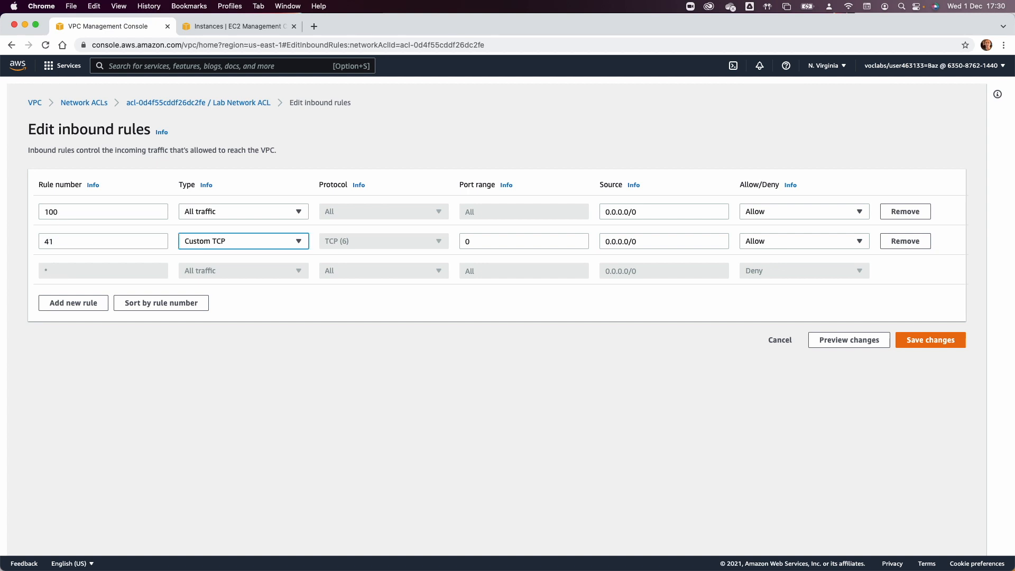
Set the type of inbound rule 41 to Custom ICMP - IPv4 and keep its protocol at All.
left_click(252, 247)
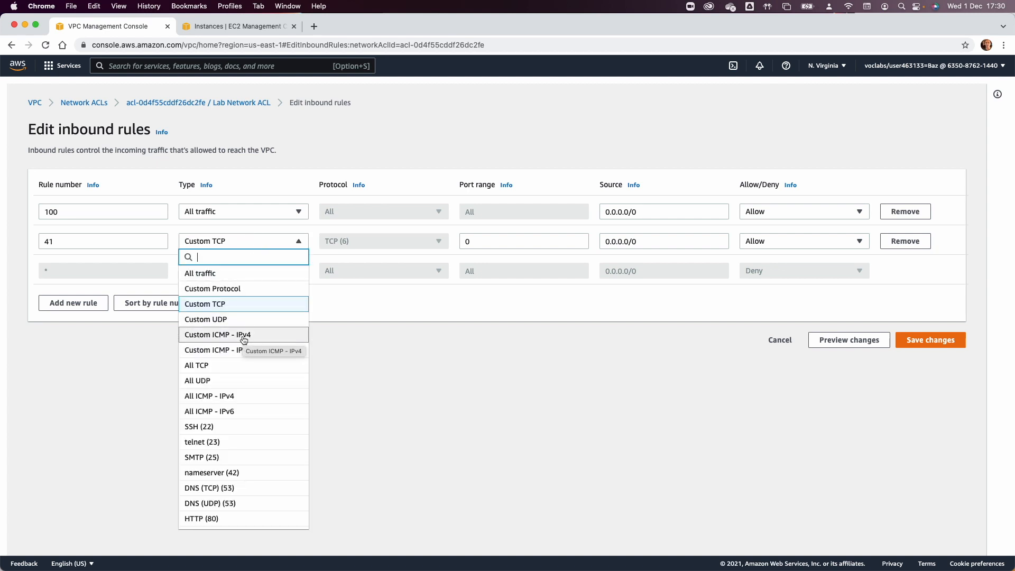
scroll(246, 351, "down", 10)
scroll(250, 365, "up", 10)
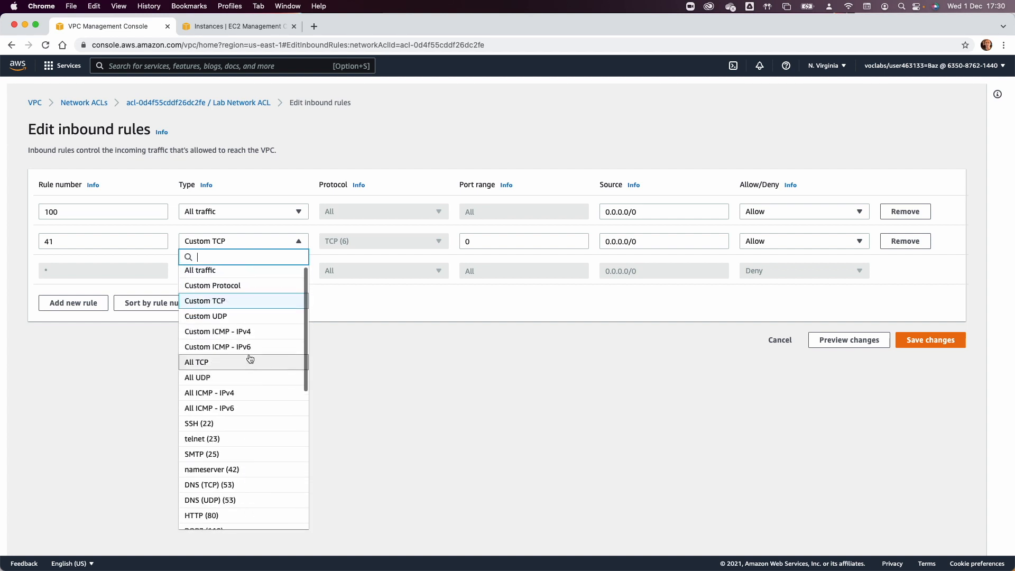
scroll(243, 288, "up", 1)
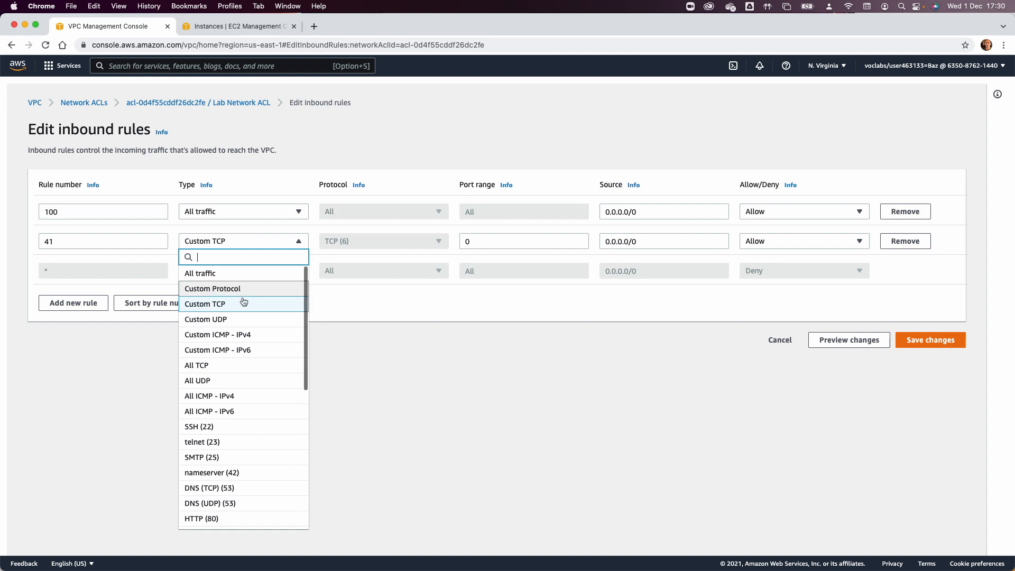
left_click(244, 338)
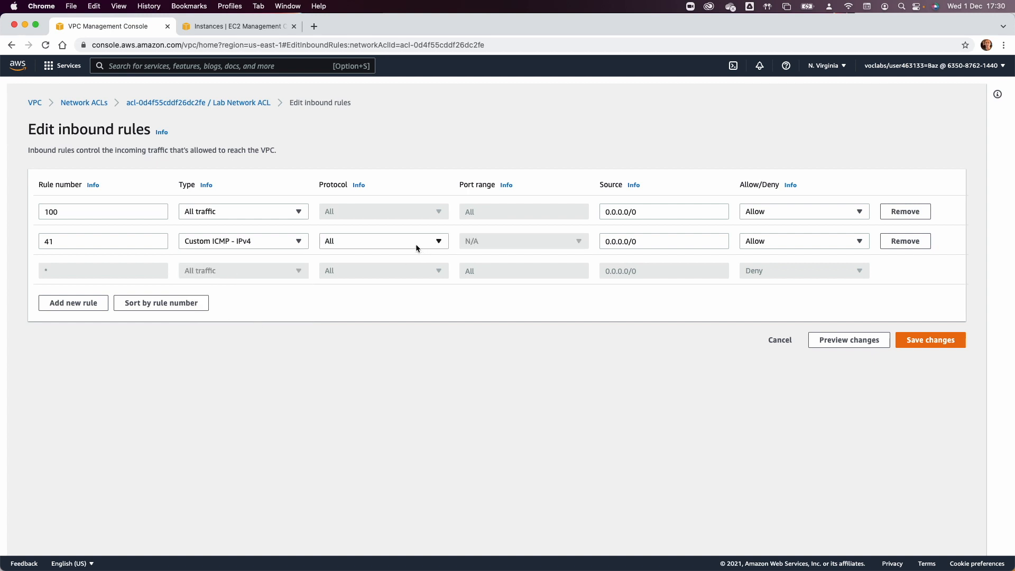
left_click(399, 242)
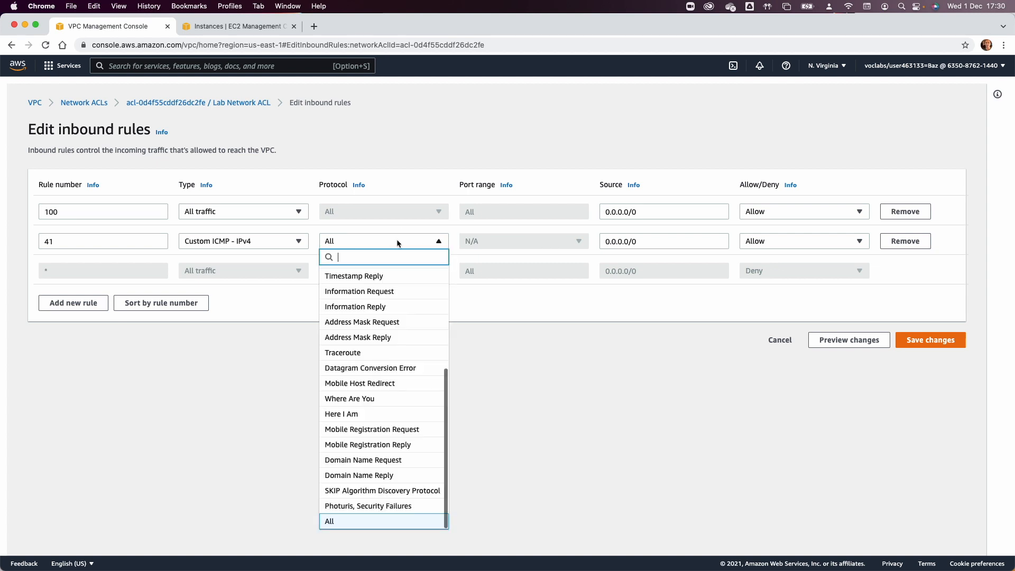
left_click(397, 239)
Copy Test Instance's private IPv4 address from the EC2 instances page and set the source of inbound rule 41 to 10.0.0.213/32.
left_click(634, 242)
triple_click(624, 243)
key("BackSpace")
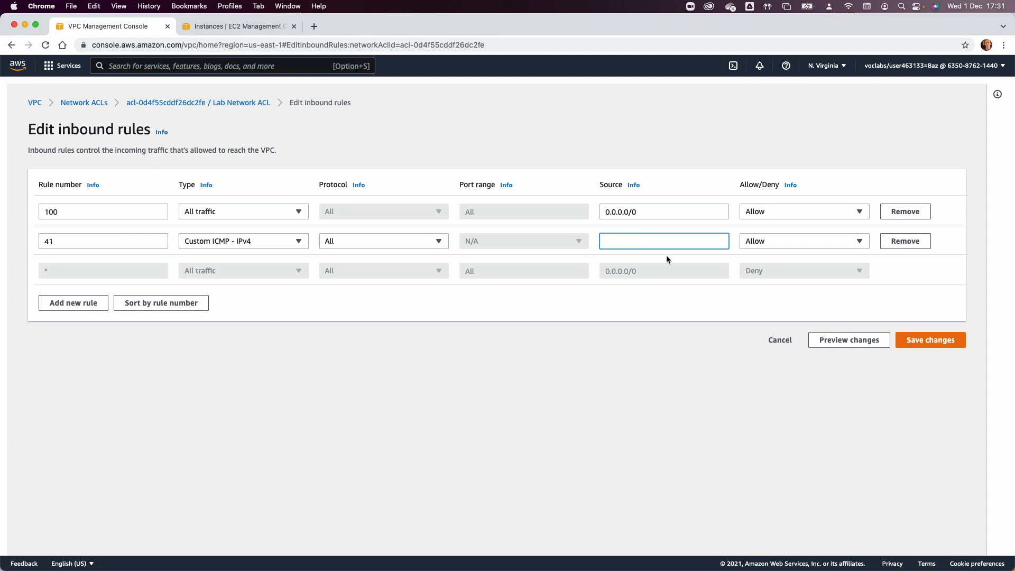
left_click(235, 28)
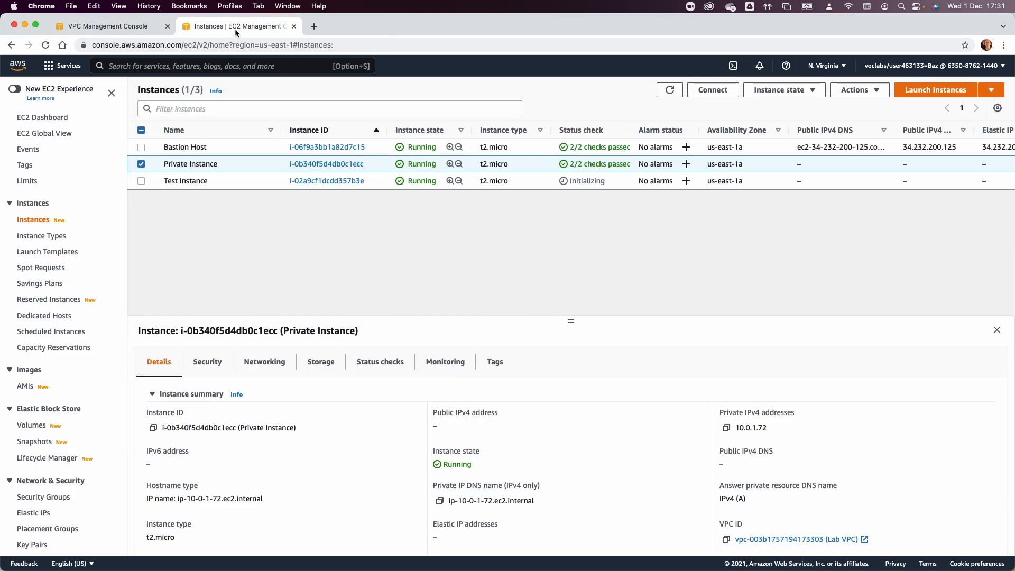
left_click(142, 182)
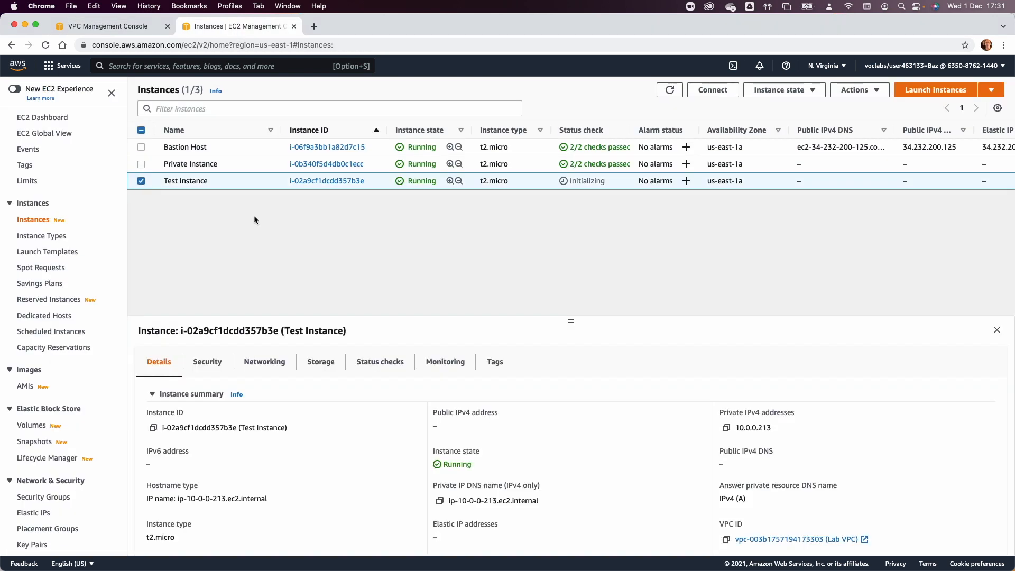
left_click(726, 427)
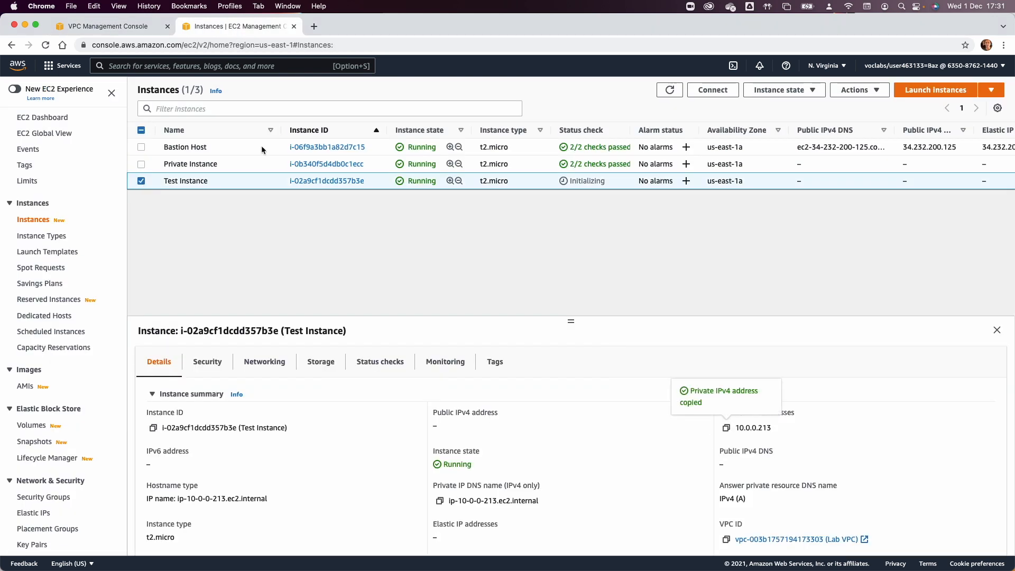
left_click(126, 32)
key("super+v")
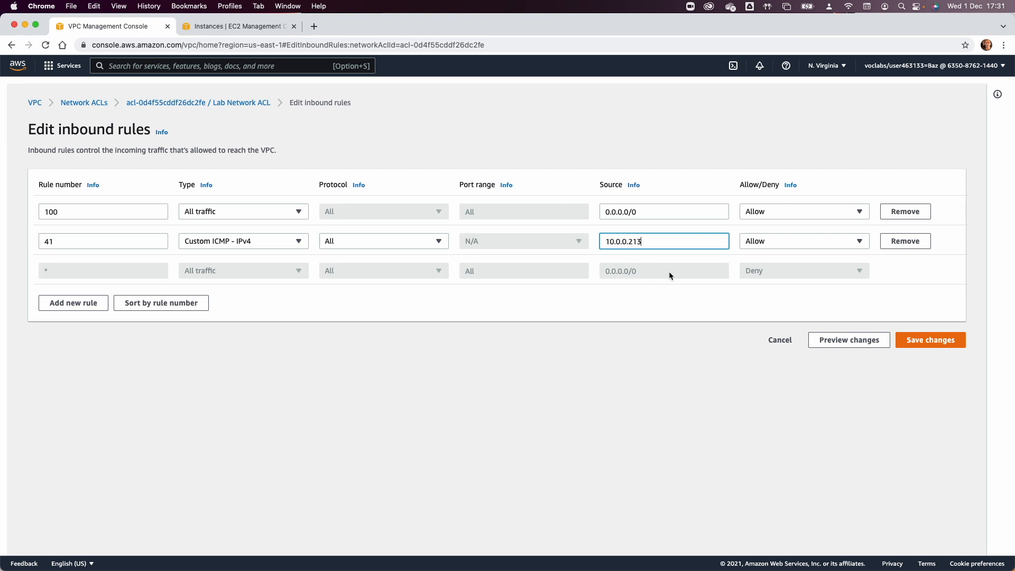
type("/32")
key("Tab")
Set inbound rule 41 to Deny and save the inbound rule changes.
left_click(827, 240)
left_click(816, 270)
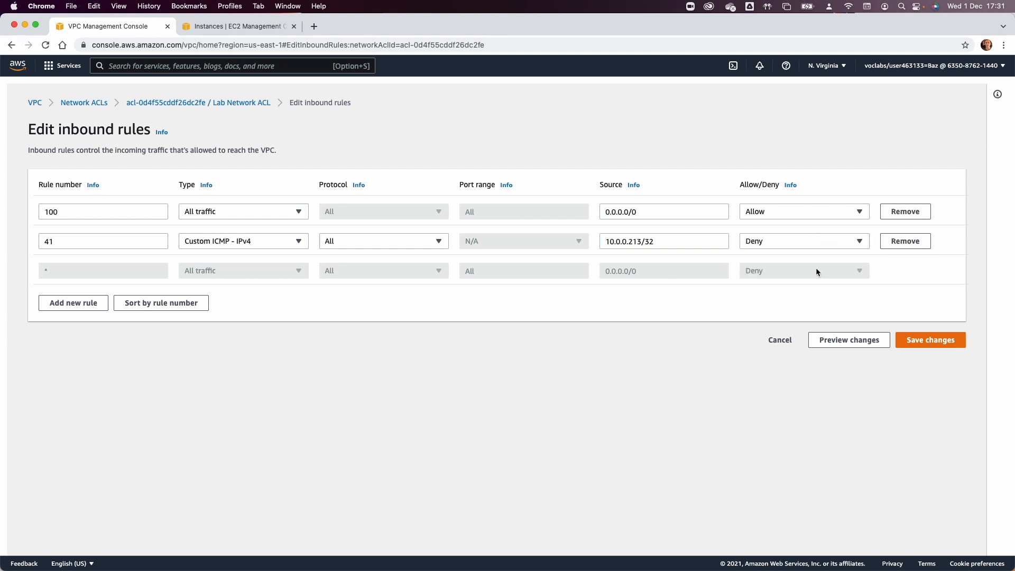
left_click(934, 341)
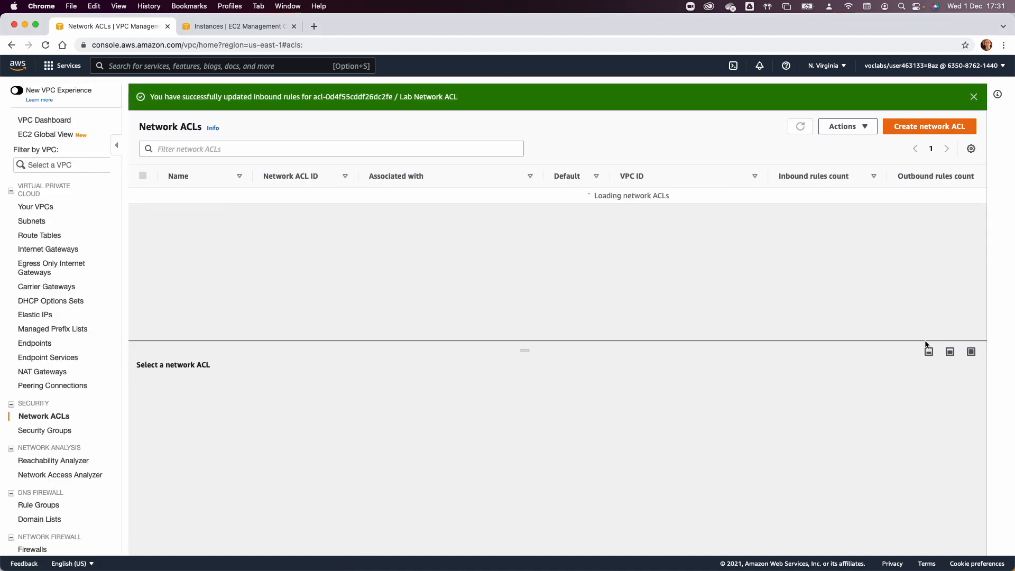
Edit the outbound rules of Lab Network ACL and add a new rule with rule number 41.
left_click(288, 396)
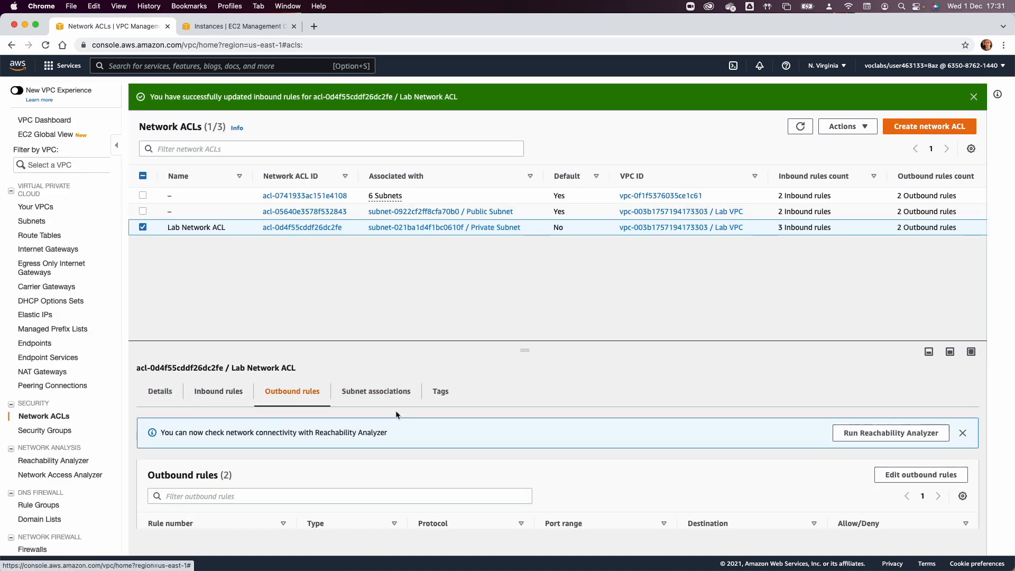
left_click(878, 474)
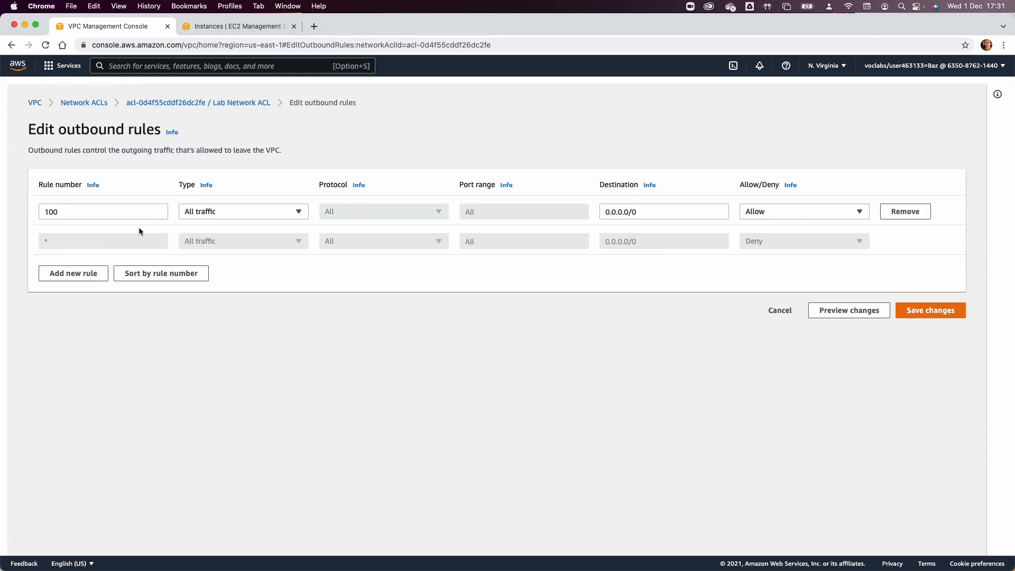
left_click(78, 273)
left_click(78, 241)
type("41")
key("Tab")
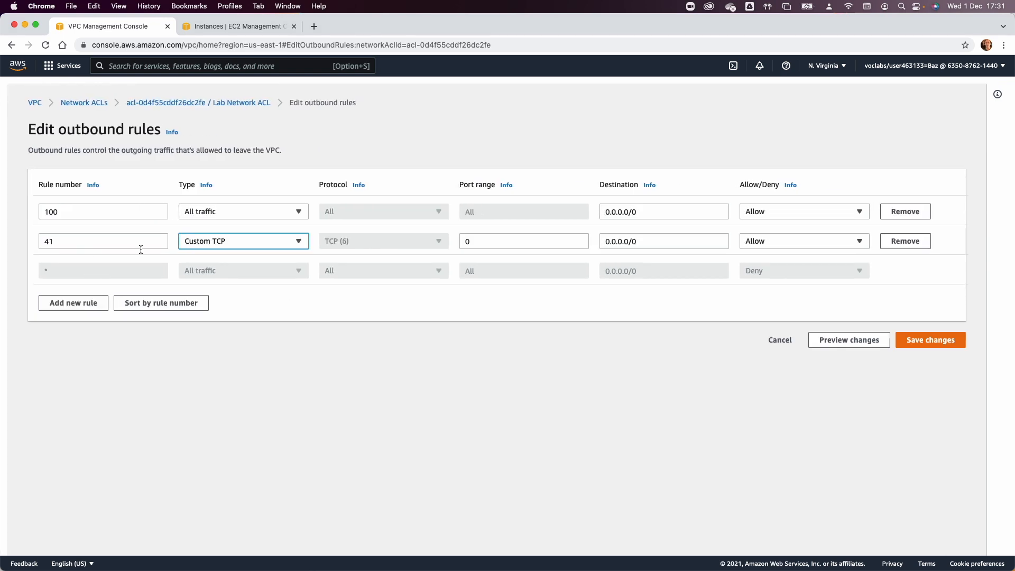
Set the type of outbound rule 41 to Custom ICMP - IPv4 and keep its protocol at All.
left_click(272, 247)
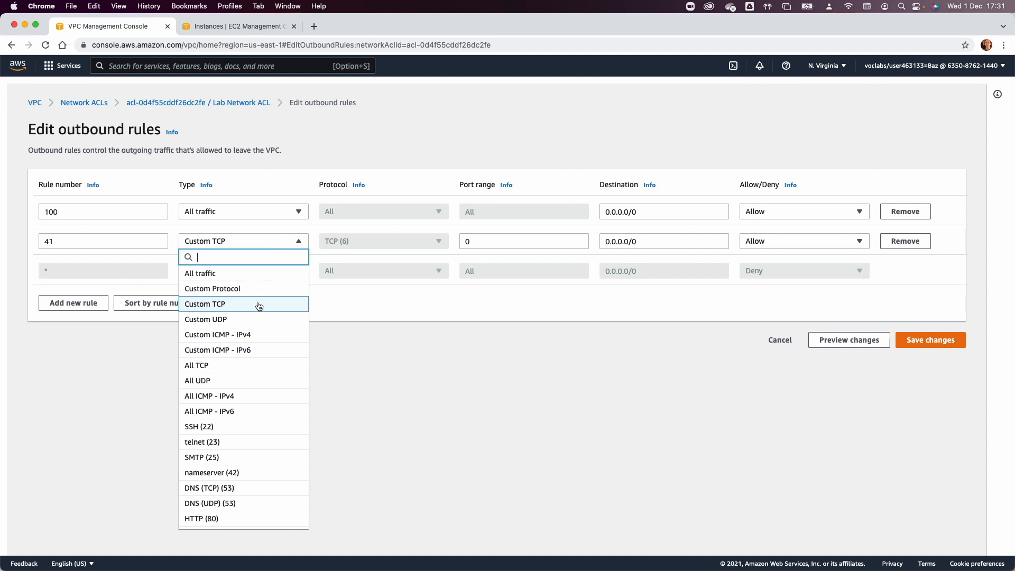
left_click(255, 335)
left_click(412, 242)
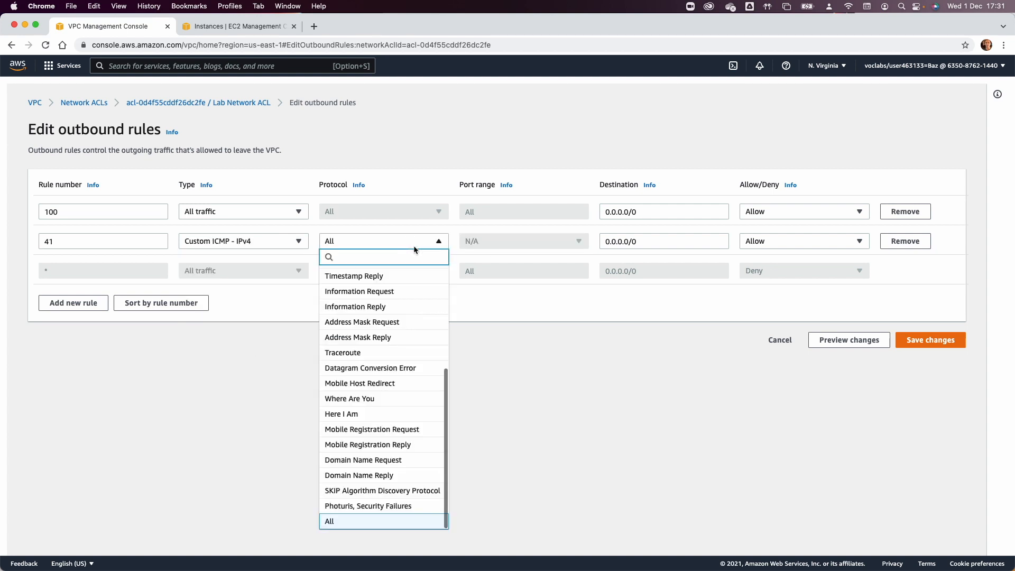
left_click(413, 242)
Set the destination of outbound rule 41 to 10.0.0.213/32, choose Deny, and save the outbound rule changes.
left_click(621, 241)
triple_click(621, 241)
type("10.0.0.213/32")
key("Tab")
left_click(808, 238)
left_click(802, 273)
left_click(930, 346)
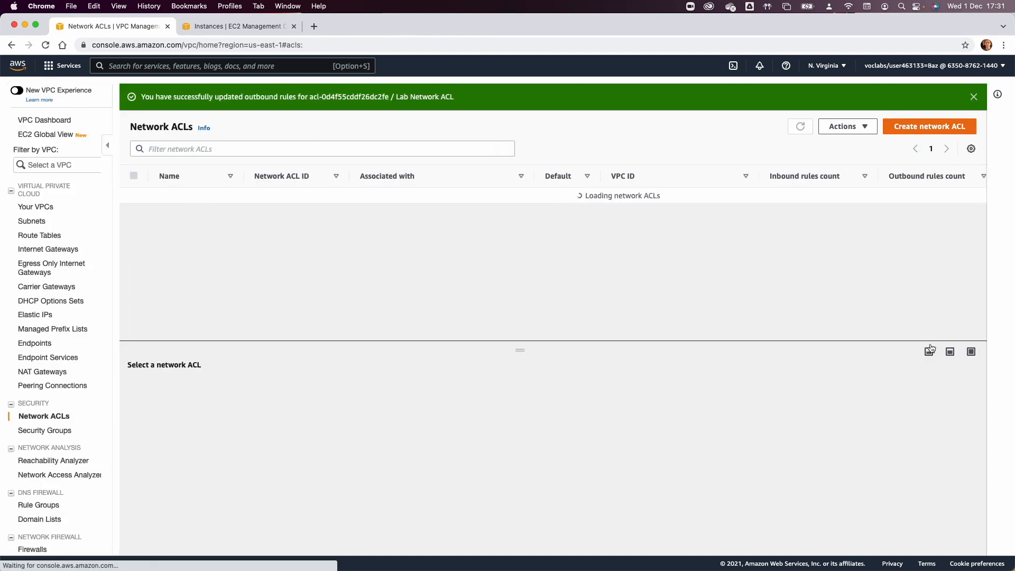
Switch to Terminal, check whether the running ping to 10.0.0.213 still gets replies, and add blank lines below the output.
key("super+Tab")
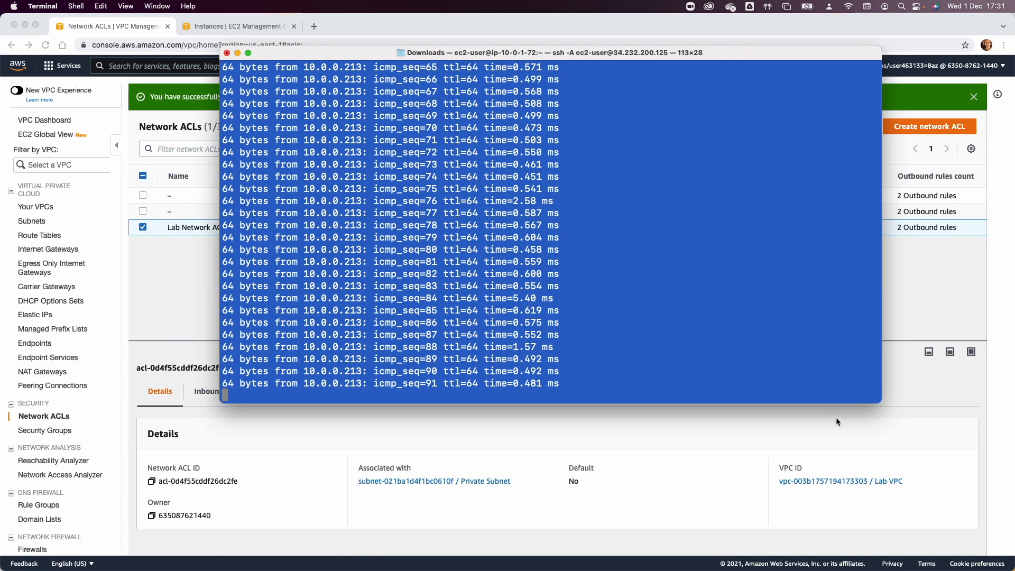
triple_click(386, 353)
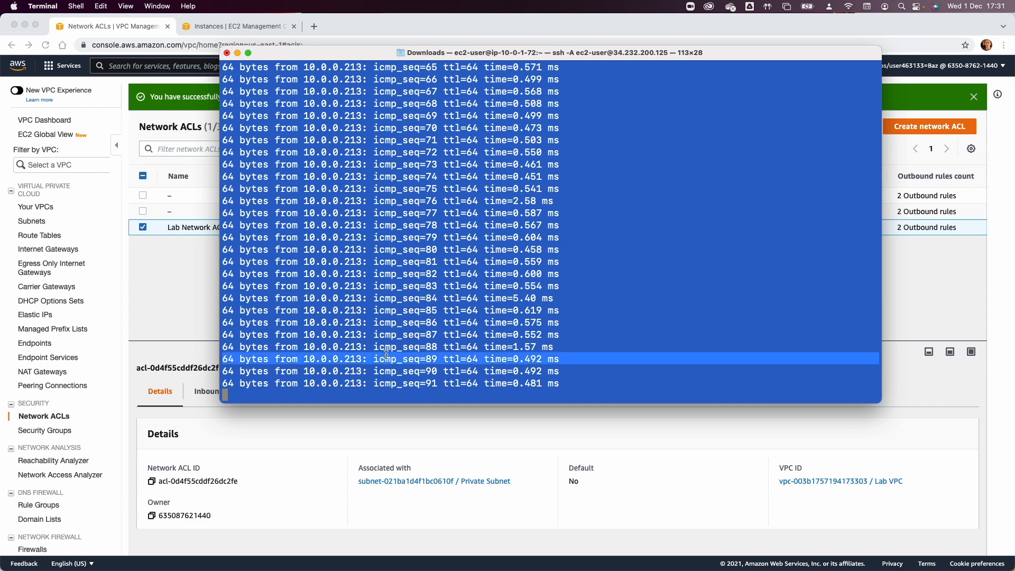
left_click(293, 384)
key("Return")
type("]")
key("Return")
key("Return")
key("Return")
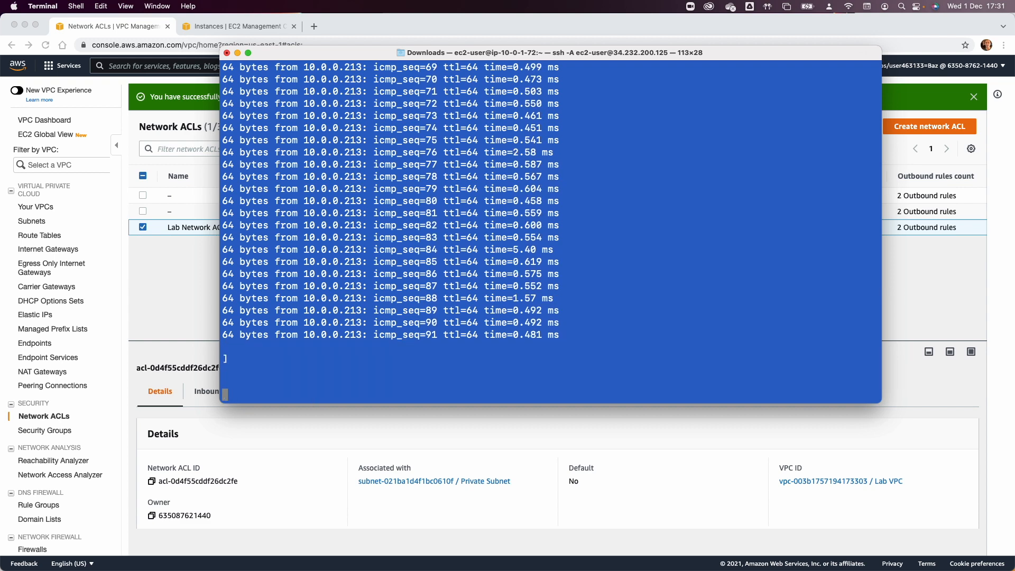